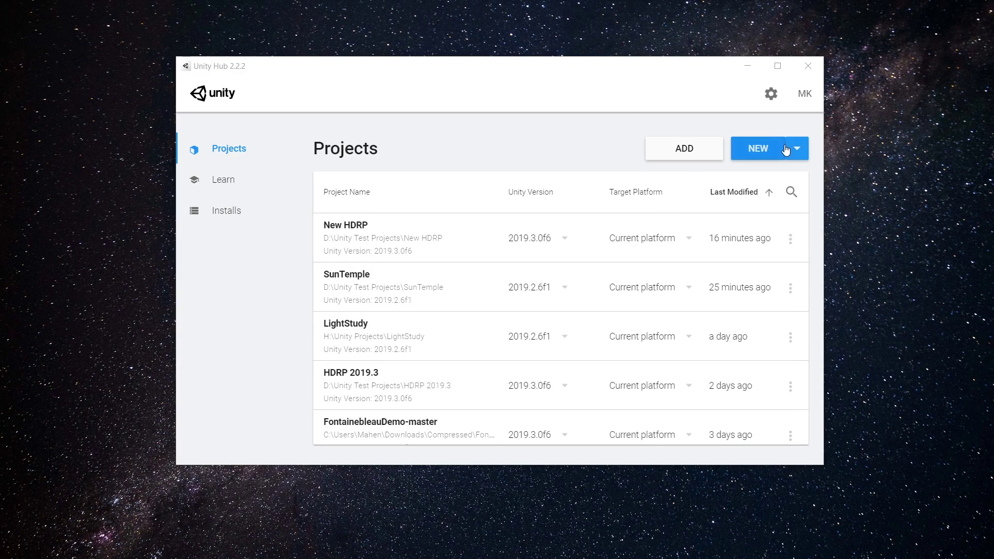
Step: Create a 2019.3.0f6 project named 'HDRP Project' from the High Definition RP template
{"action": "left_click", "coordinate": [798, 149]}
{"action": "left_click", "coordinate": [709, 158]}
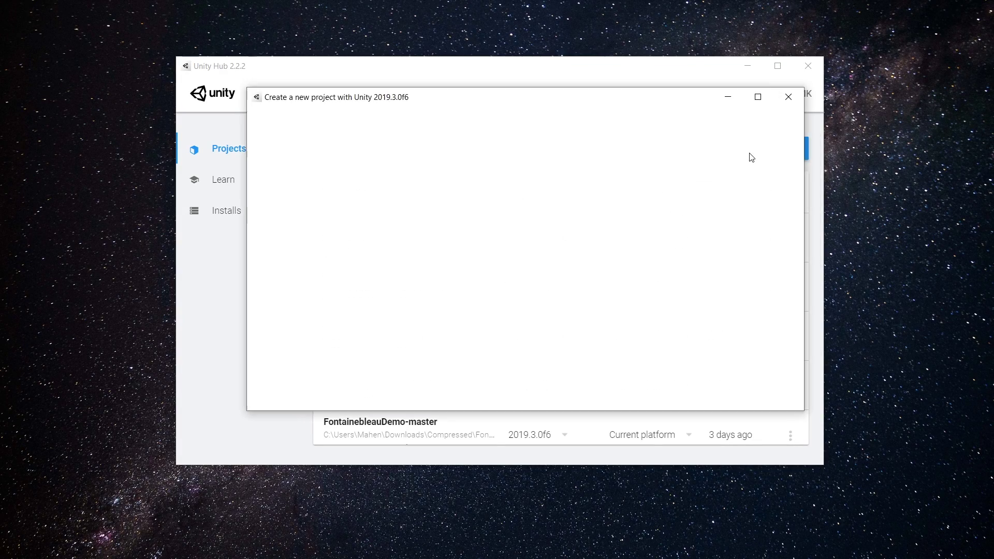
{"action": "triple_click", "coordinate": [624, 162]}
{"action": "type", "text": "HDRP Project"}
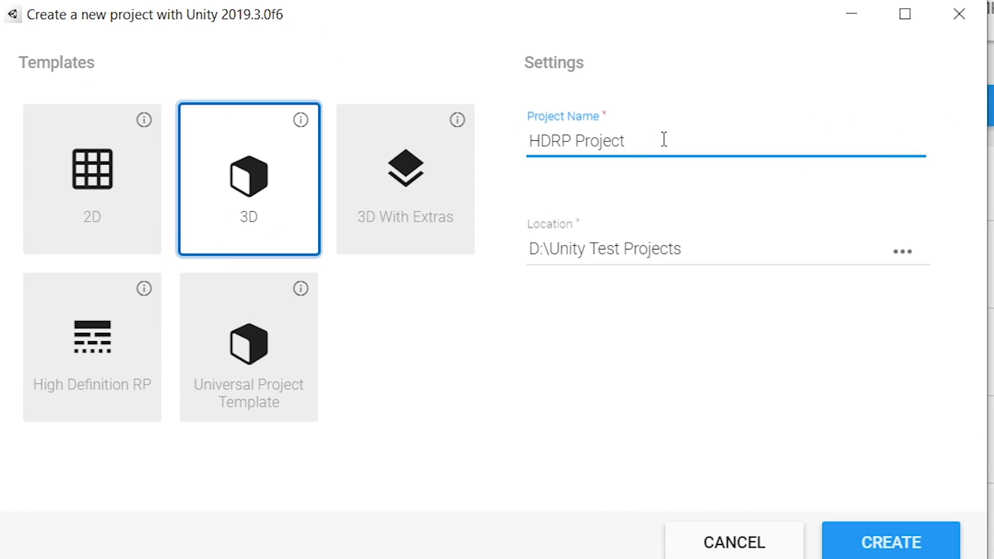
{"action": "left_click", "coordinate": [141, 375]}
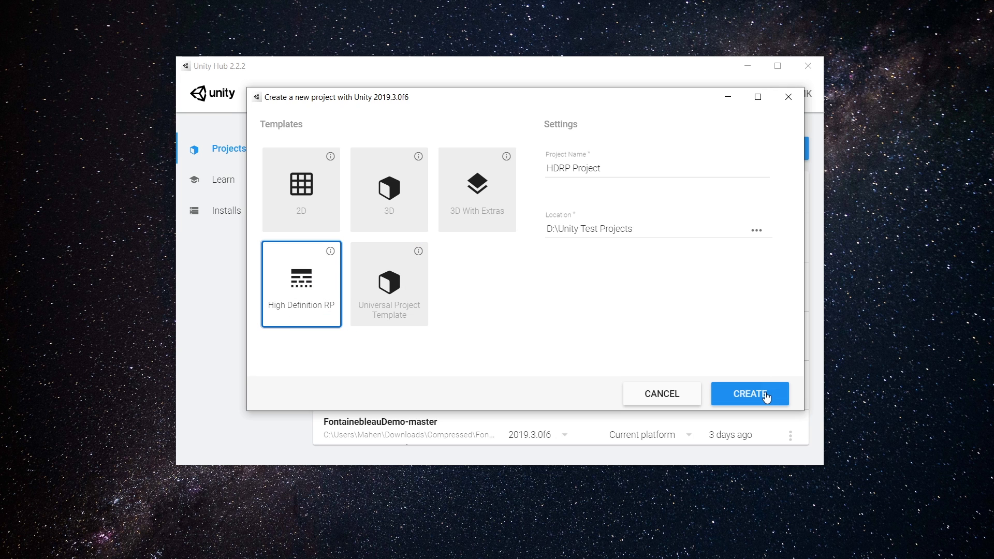
{"action": "left_click", "coordinate": [766, 395]}
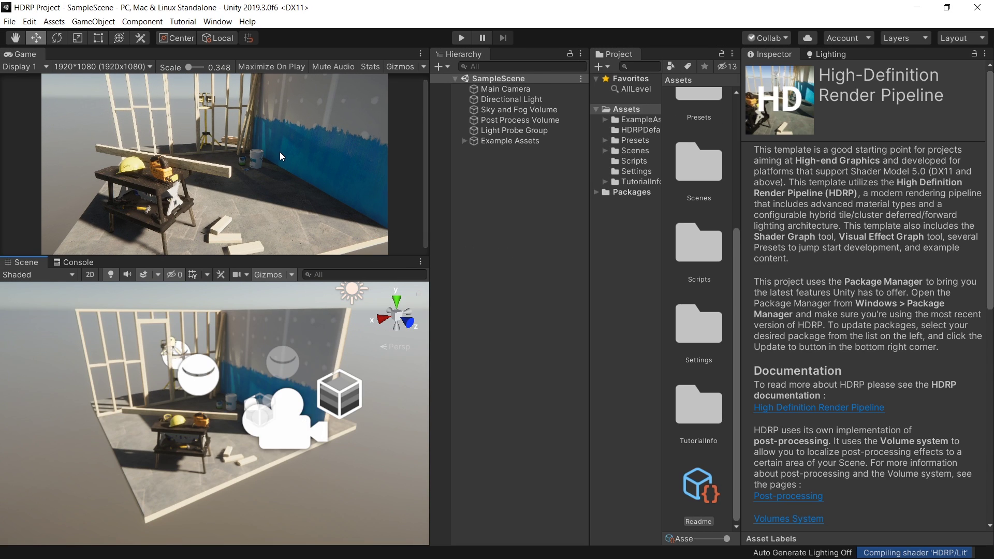
Step: Dismiss the Readme and toggle the Directional Light and Sky and Fog Volume to compare
{"action": "left_click", "coordinate": [531, 207]}
{"action": "left_click", "coordinate": [506, 99]}
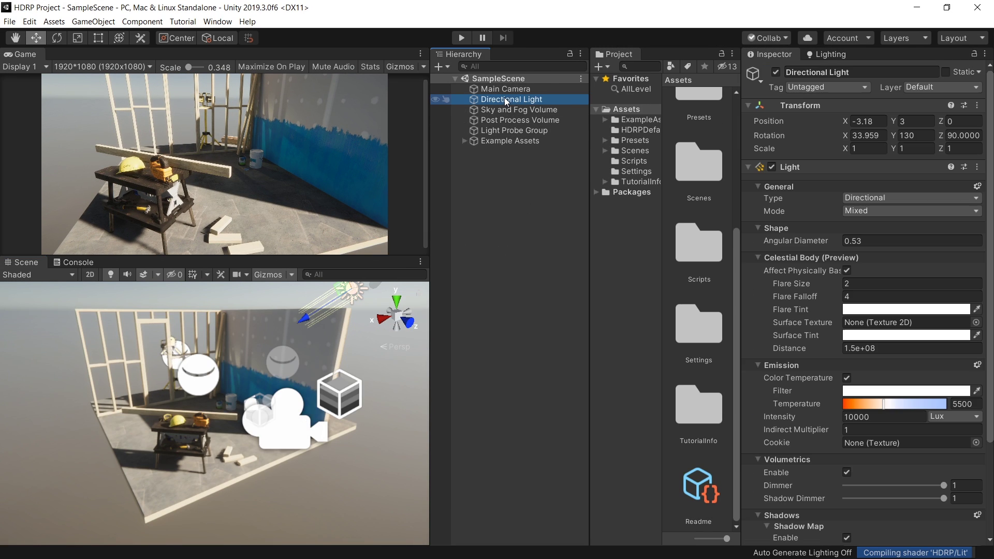
{"action": "left_click", "coordinate": [776, 72]}
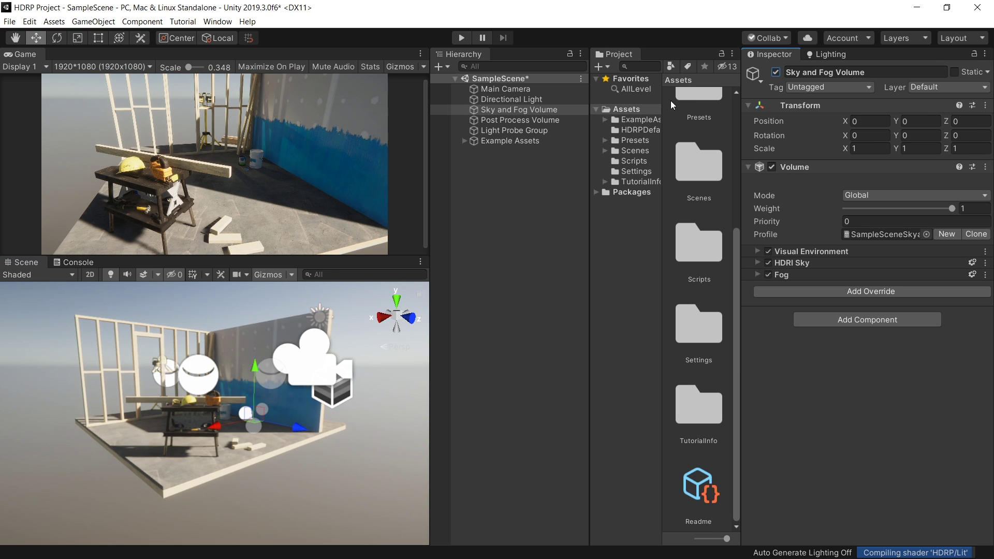
{"action": "left_click", "coordinate": [776, 72]}
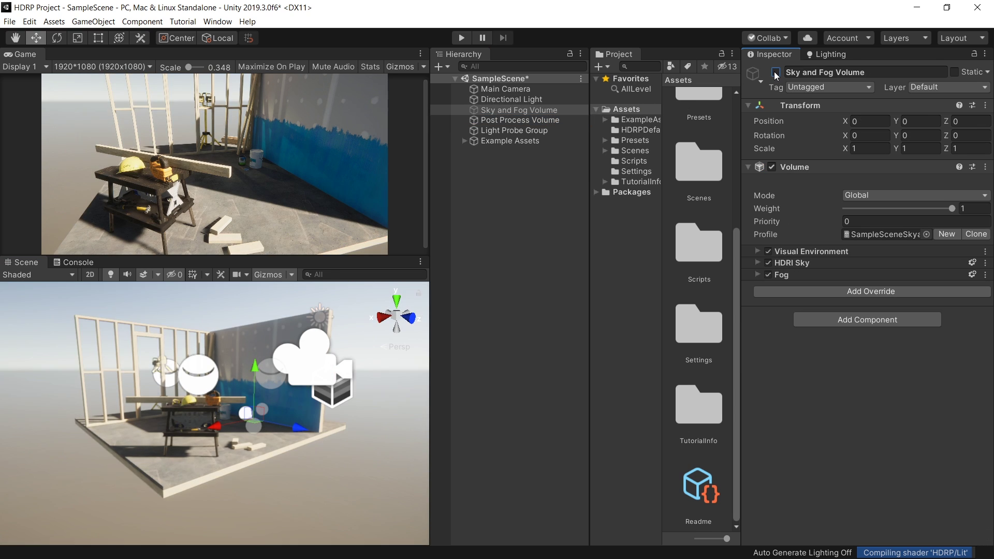
{"action": "left_click", "coordinate": [776, 72]}
Step: Toggle the Post Process Volume and Light Probe Group off and back on to compare
{"action": "left_click", "coordinate": [551, 119]}
{"action": "left_click", "coordinate": [775, 72]}
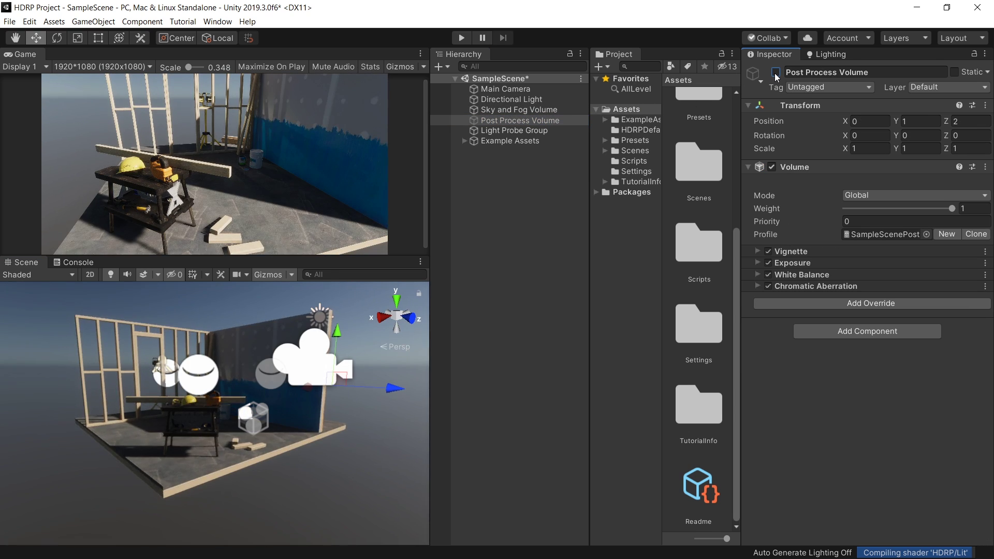
{"action": "left_click", "coordinate": [776, 72]}
{"action": "left_click", "coordinate": [776, 72]}
{"action": "left_click", "coordinate": [775, 72]}
{"action": "left_click", "coordinate": [557, 130]}
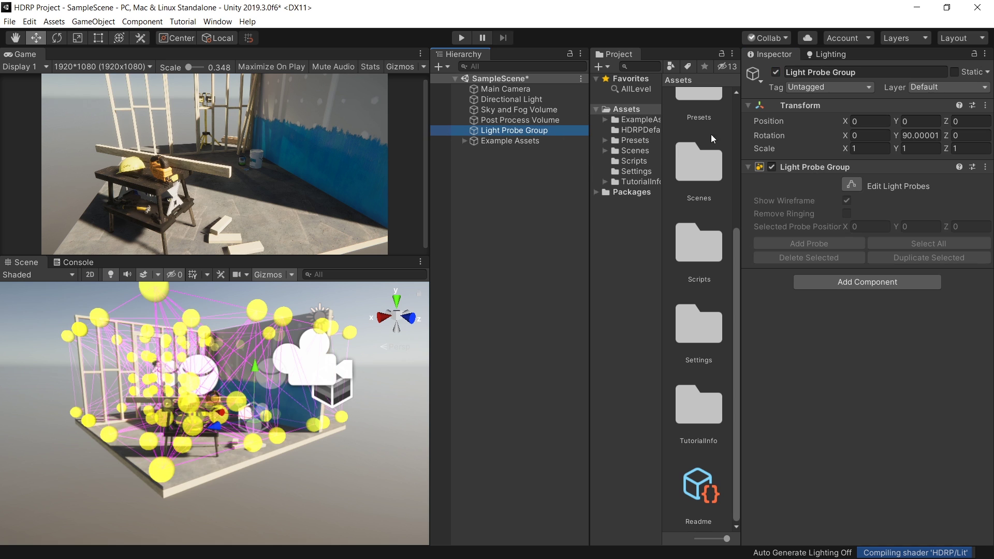
{"action": "left_click", "coordinate": [775, 72]}
{"action": "left_click", "coordinate": [776, 72]}
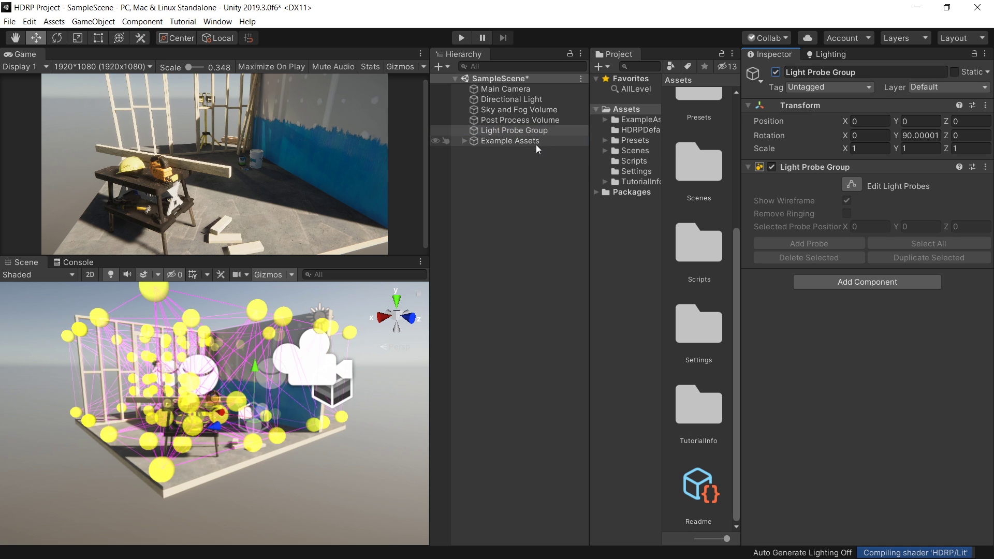
Step: Expand, collapse and toggle the Example Assets object, leaving it enabled
{"action": "left_click", "coordinate": [512, 142]}
{"action": "left_click", "coordinate": [465, 141]}
{"action": "left_click", "coordinate": [465, 141]}
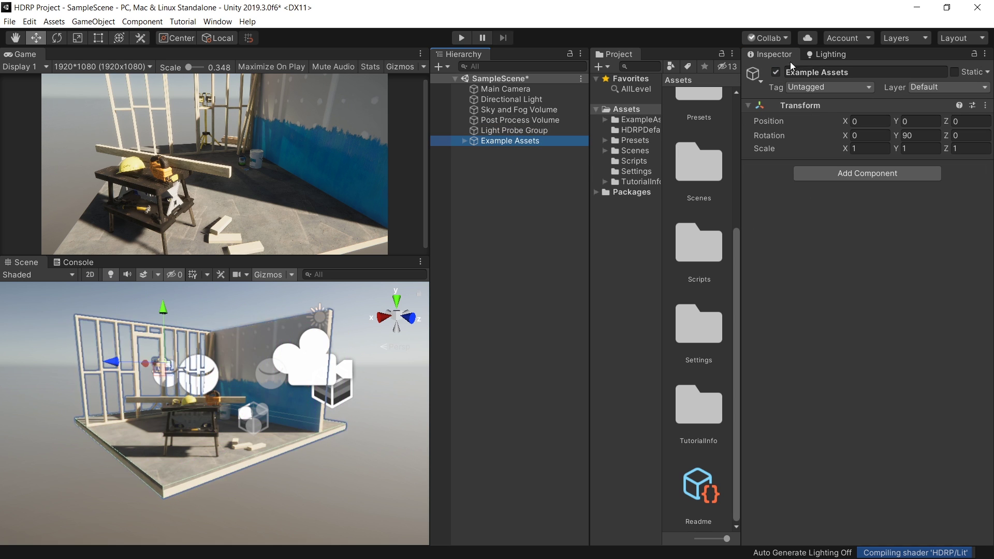
{"action": "left_click", "coordinate": [776, 72]}
{"action": "left_click", "coordinate": [776, 72]}
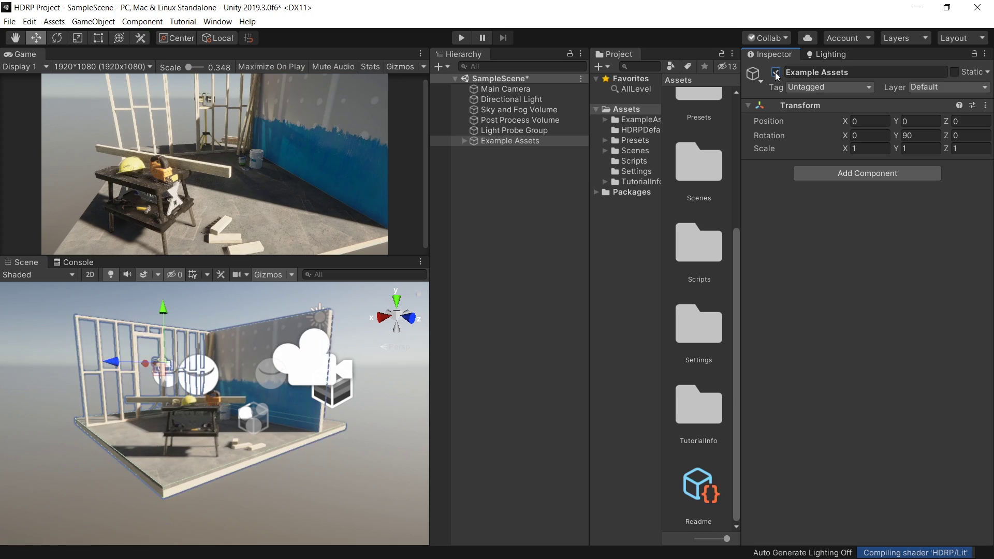
{"action": "left_click", "coordinate": [578, 160]}
{"action": "left_click", "coordinate": [499, 142]}
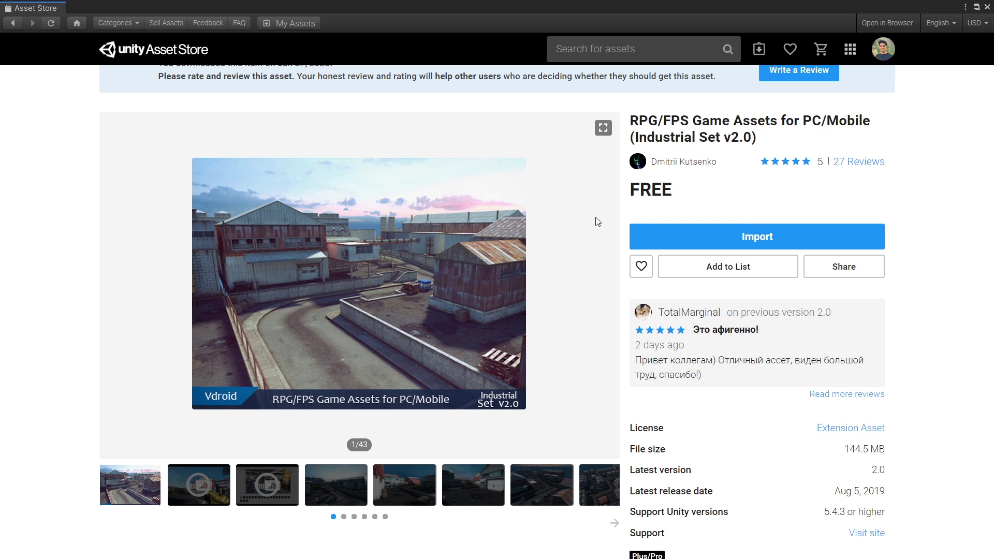
Step: Import the Industrial Set v2.0 package from its Asset Store page
{"action": "left_click", "coordinate": [784, 239]}
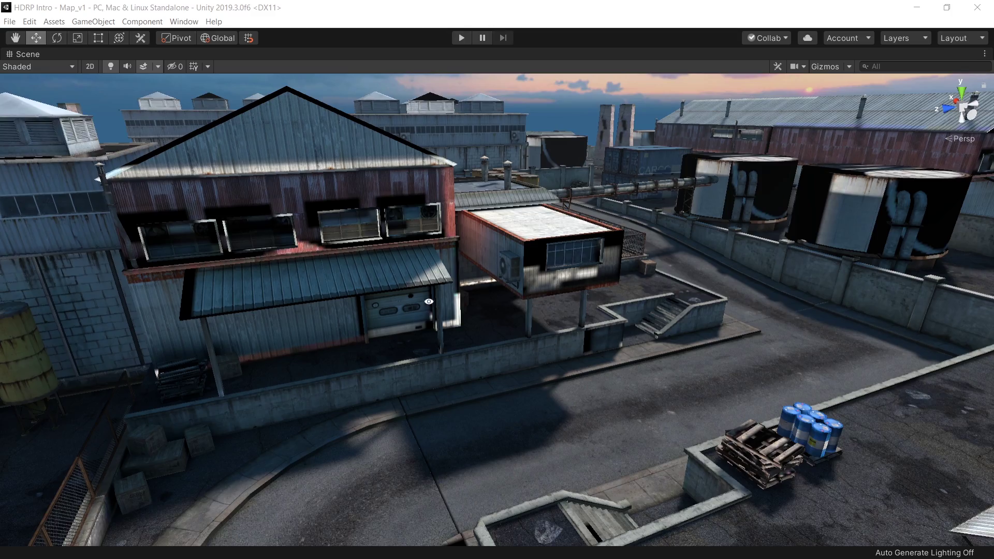
Step: Survey the industrial map, then view High Definition RP in the Package Manager
{"action": "right_click_drag", "start_coordinate": [673, 357], "coordinate": [534, 285]}
{"action": "key", "text": "w"}
{"action": "key", "text": "shift+space"}
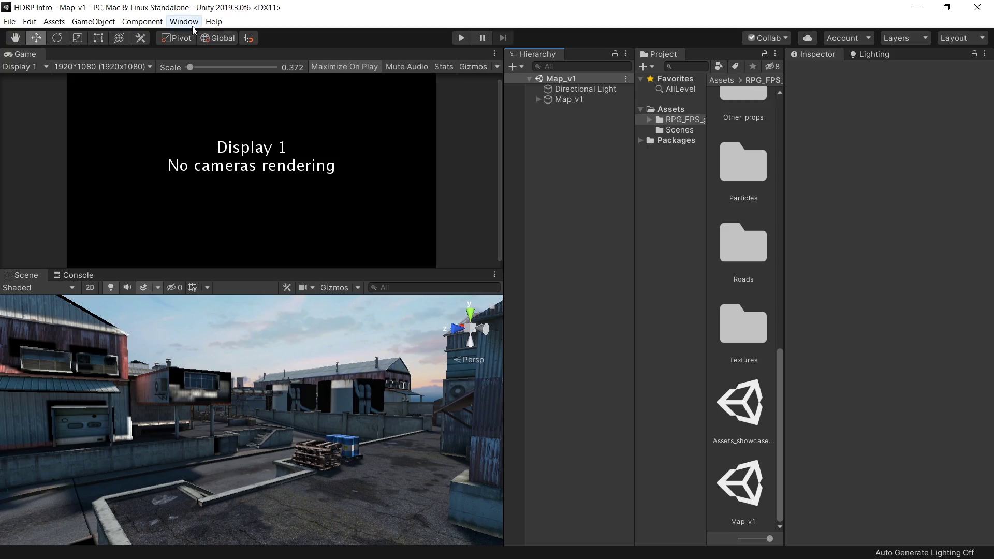
{"action": "left_click", "coordinate": [184, 21]}
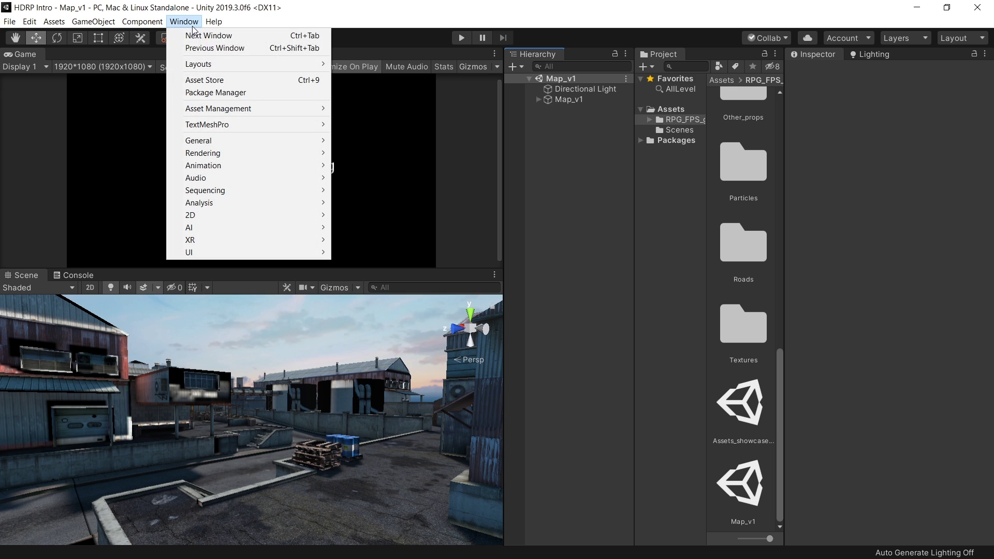
{"action": "left_click", "coordinate": [225, 93]}
{"action": "scroll", "coordinate": [307, 232], "scroll_direction": "up", "scroll_amount": 3}
{"action": "left_click", "coordinate": [316, 235]}
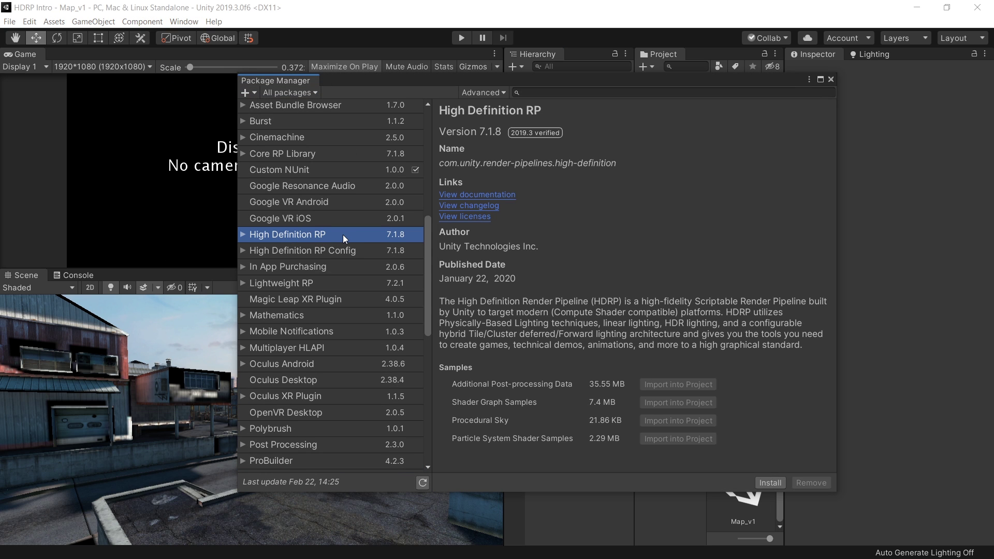
Step: Show preview packages and install High Definition RP
{"action": "left_click", "coordinate": [502, 92]}
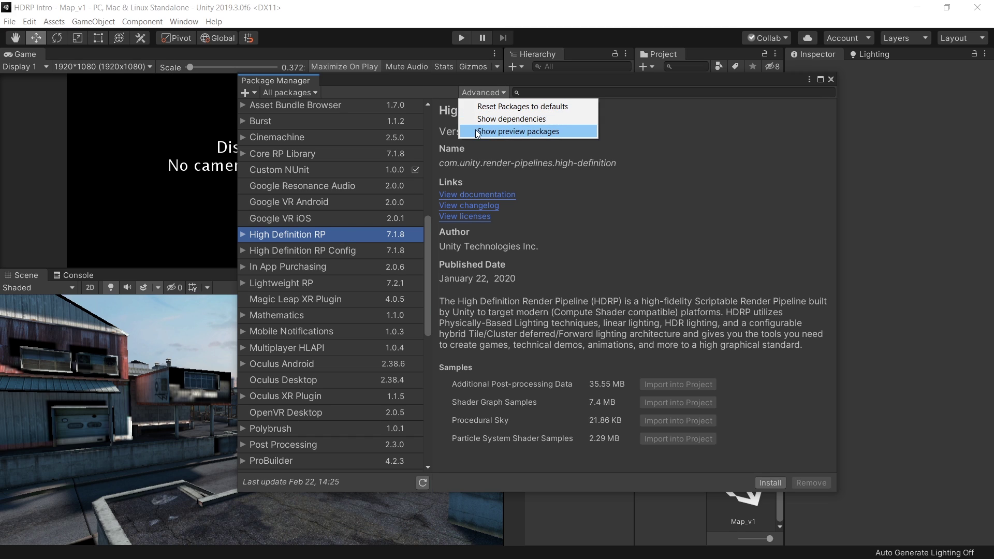
{"action": "left_click", "coordinate": [530, 131]}
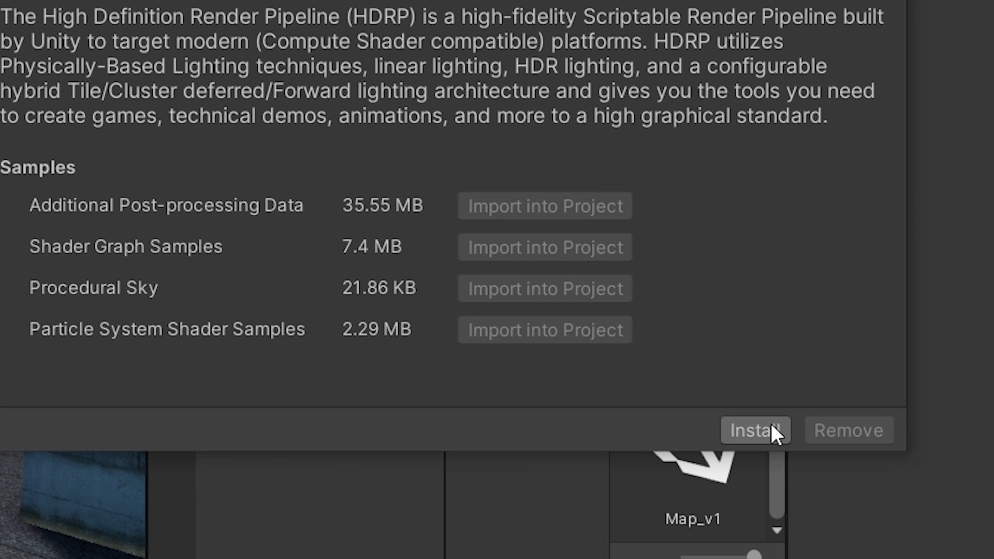
{"action": "left_click", "coordinate": [772, 424]}
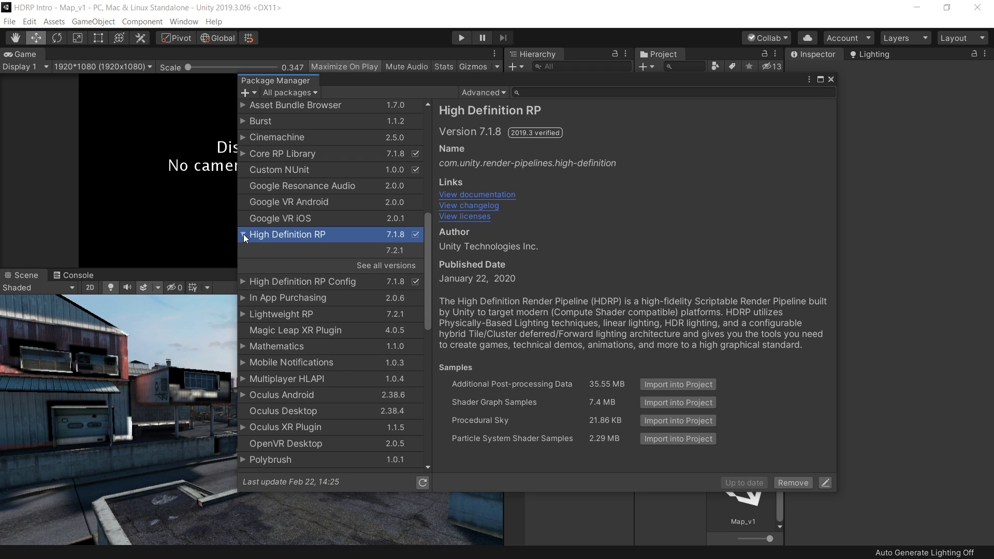
Step: Update High Definition RP from 7.1.8 to 7.2.1
{"action": "left_click", "coordinate": [399, 251]}
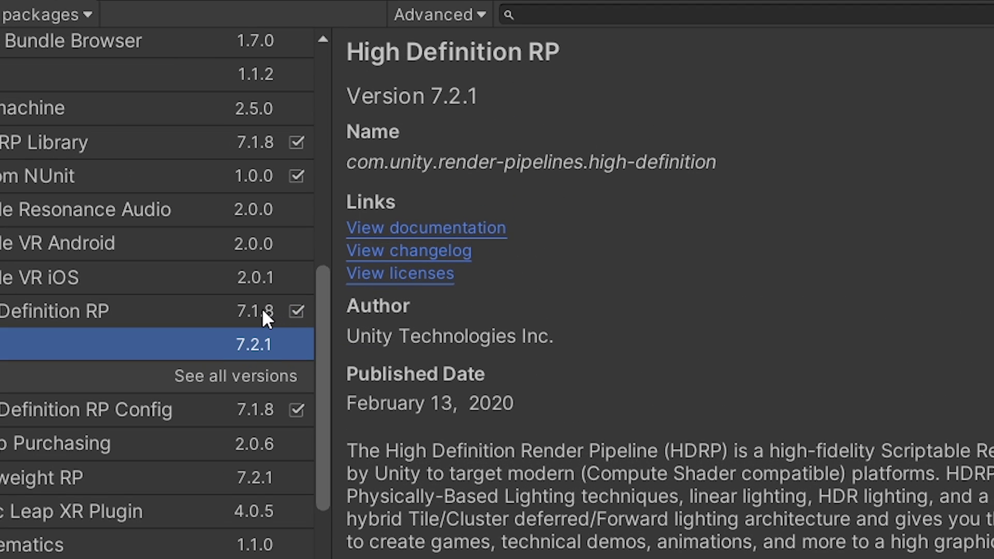
{"action": "left_click", "coordinate": [262, 310]}
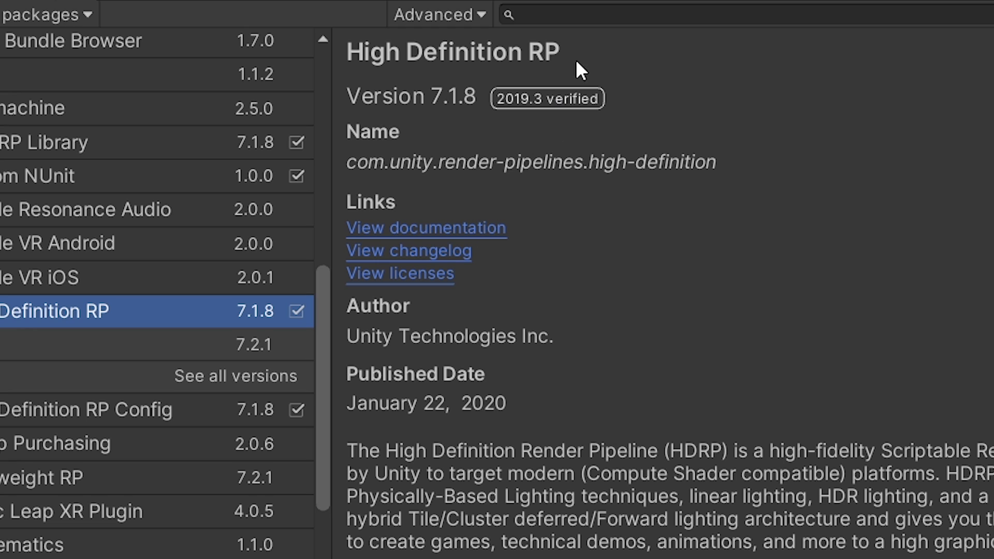
{"action": "left_click", "coordinate": [362, 345]}
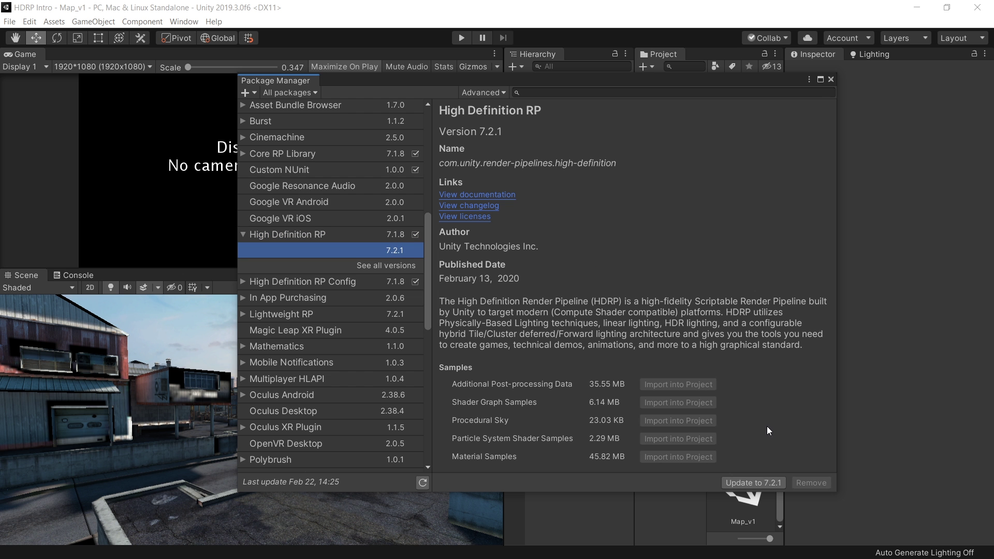
{"action": "left_click", "coordinate": [761, 482]}
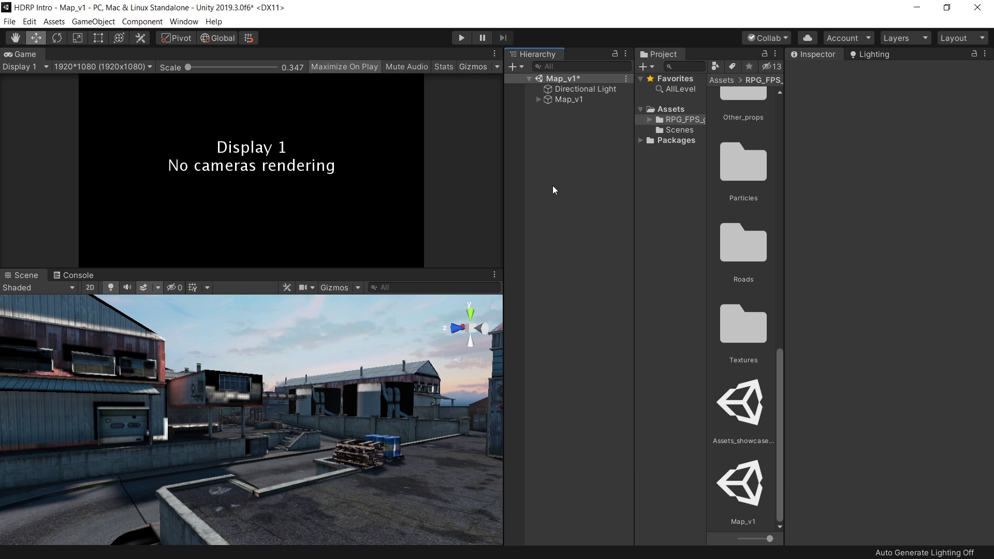
Step: Add a Camera to the scene aligned to the current scene view
{"action": "right_click", "coordinate": [554, 182]}
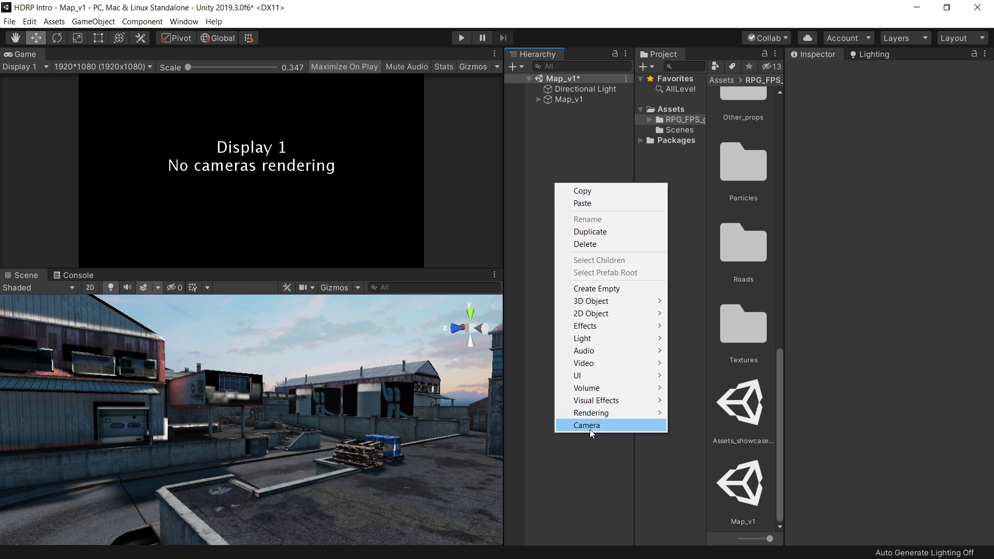
{"action": "left_click", "coordinate": [589, 430]}
{"action": "key", "text": "ctrl+shift+f"}
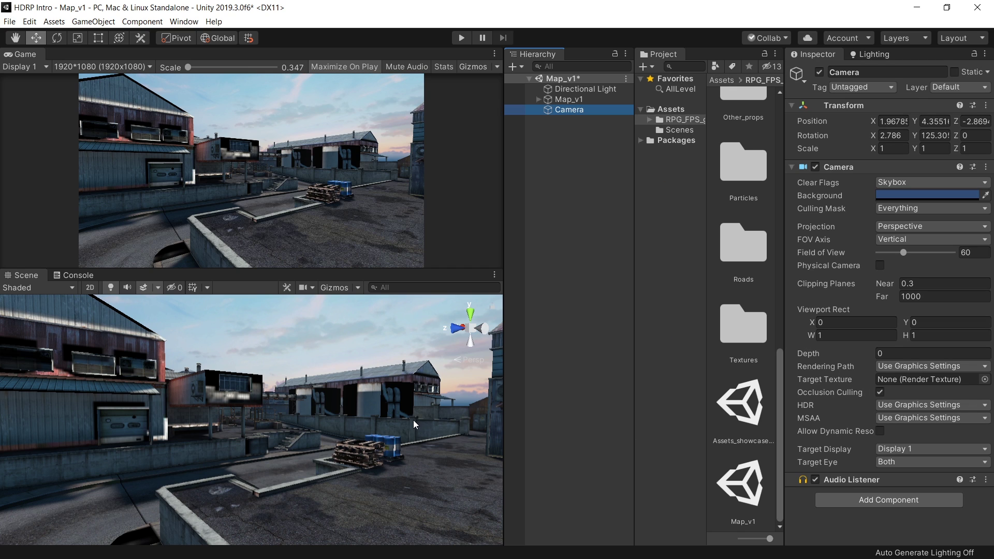
{"action": "left_click", "coordinate": [584, 182]}
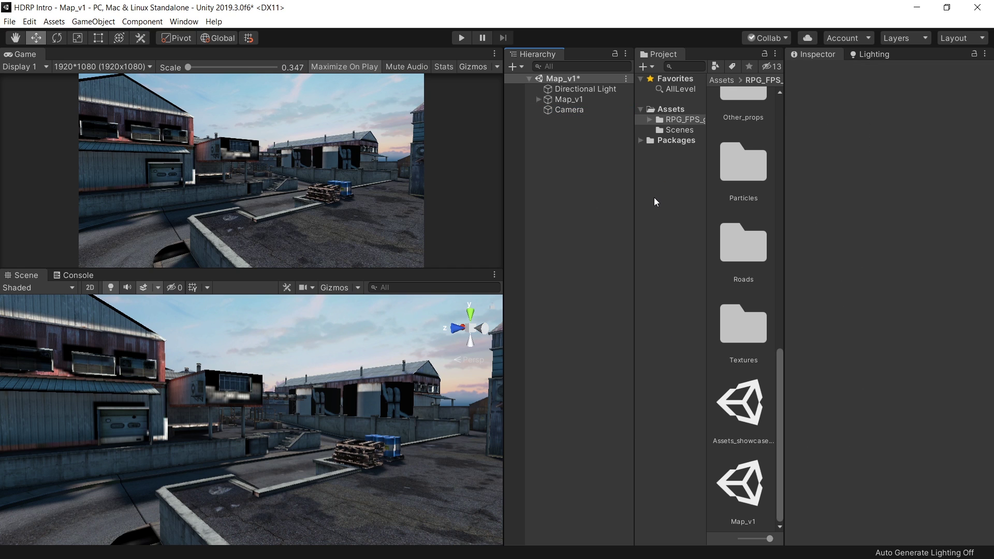
Step: Create a High Definition Render Pipeline Asset named HDRP in the Assets folder
{"action": "left_click", "coordinate": [669, 109]}
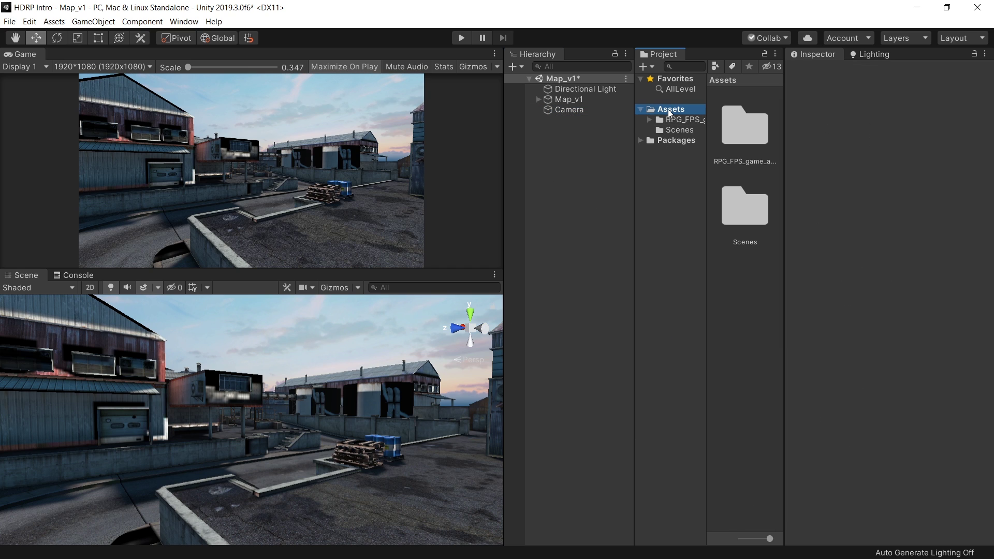
{"action": "right_click", "coordinate": [732, 332]}
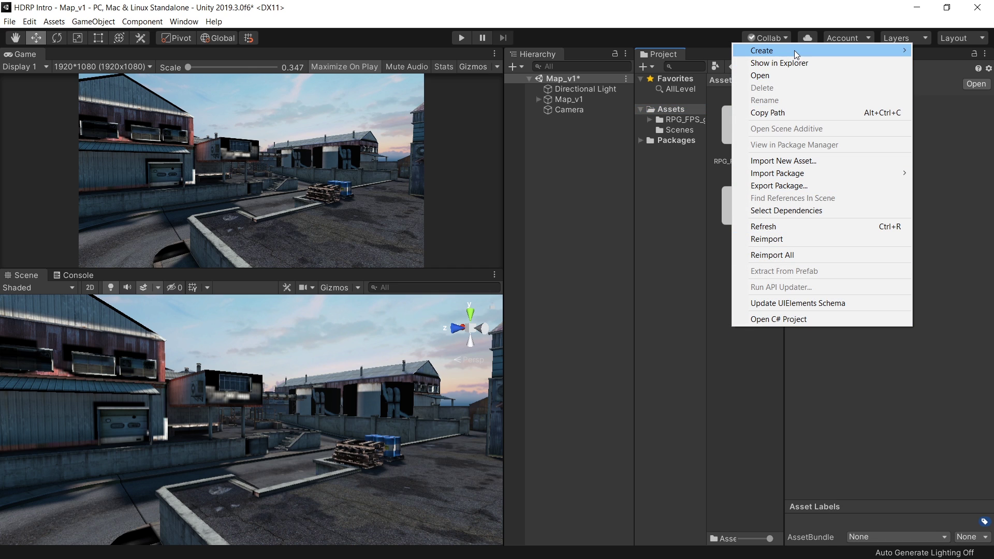
{"action": "mouse_move", "coordinate": [797, 54]}
{"action": "mouse_move", "coordinate": [681, 226]}
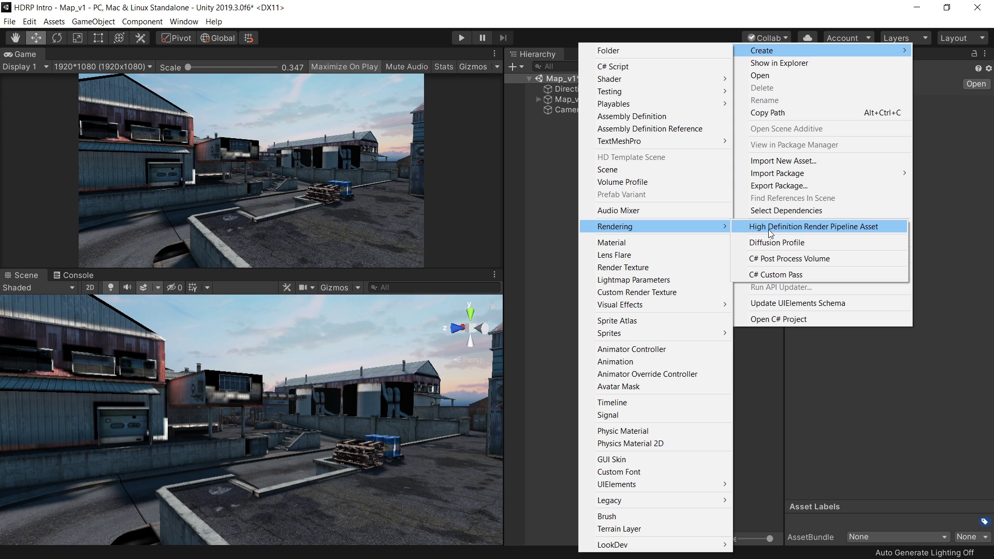
{"action": "left_click", "coordinate": [768, 229]}
{"action": "type", "text": "HDRP"}
{"action": "key", "text": "Return"}
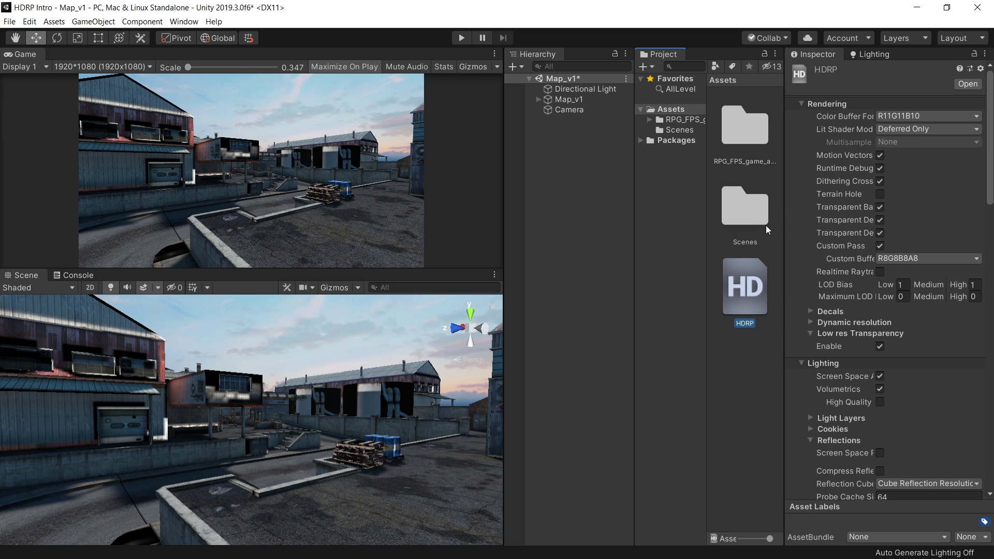
Step: Assign HDRP as the Scriptable Render Pipeline in Graphics settings and check the Console
{"action": "left_click", "coordinate": [29, 22]}
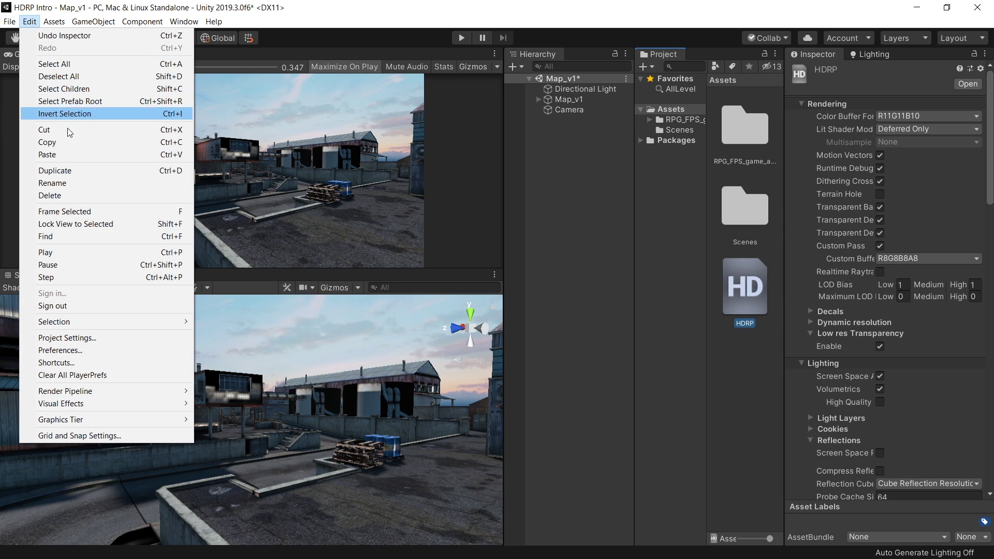
{"action": "left_click", "coordinate": [103, 336]}
{"action": "left_click", "coordinate": [160, 92]}
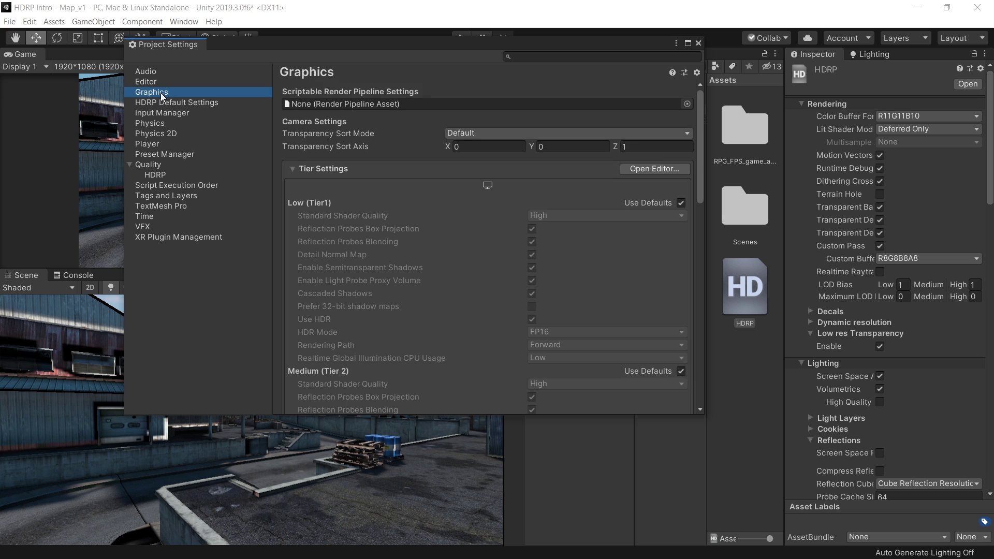
{"action": "left_click", "coordinate": [687, 105]}
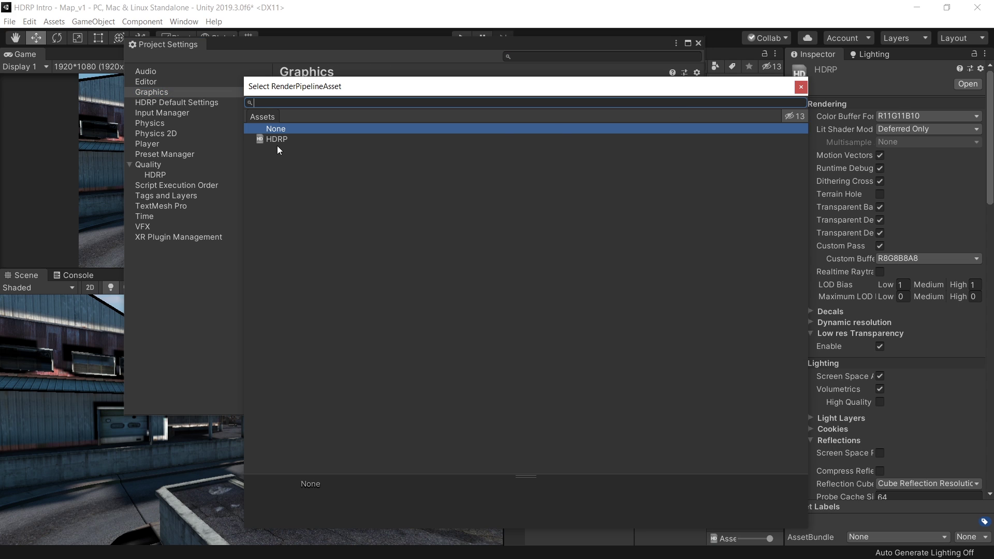
{"action": "left_click", "coordinate": [293, 137]}
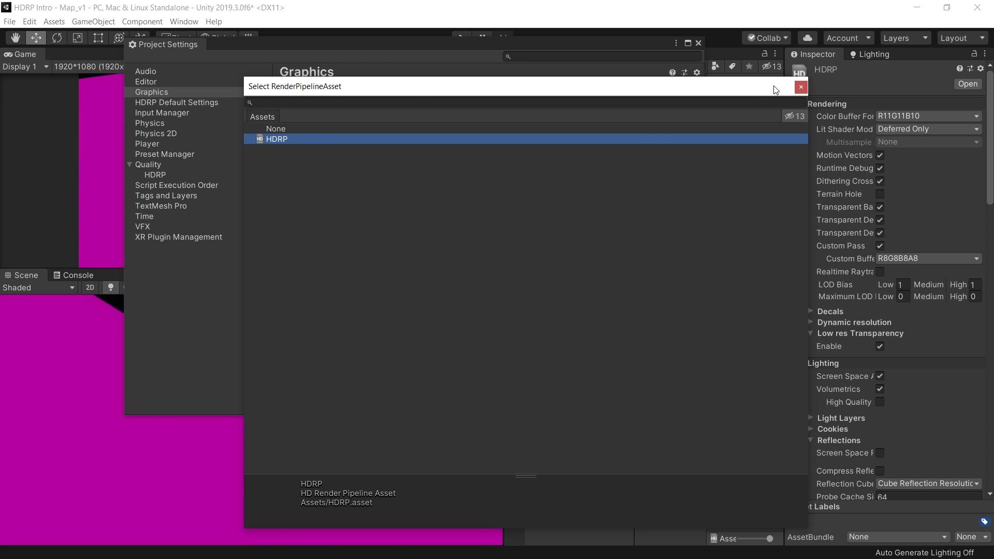
{"action": "left_click", "coordinate": [576, 350]}
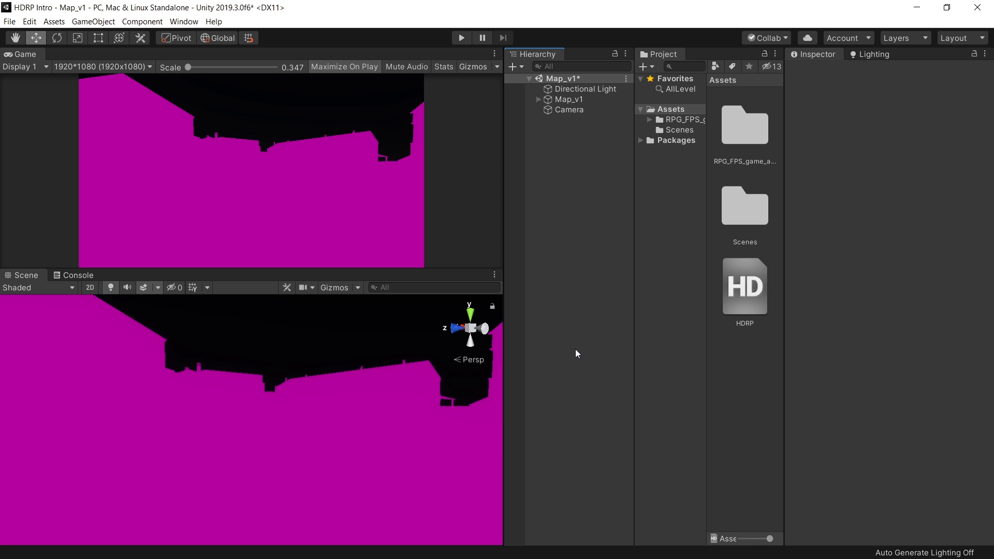
{"action": "left_click", "coordinate": [76, 275]}
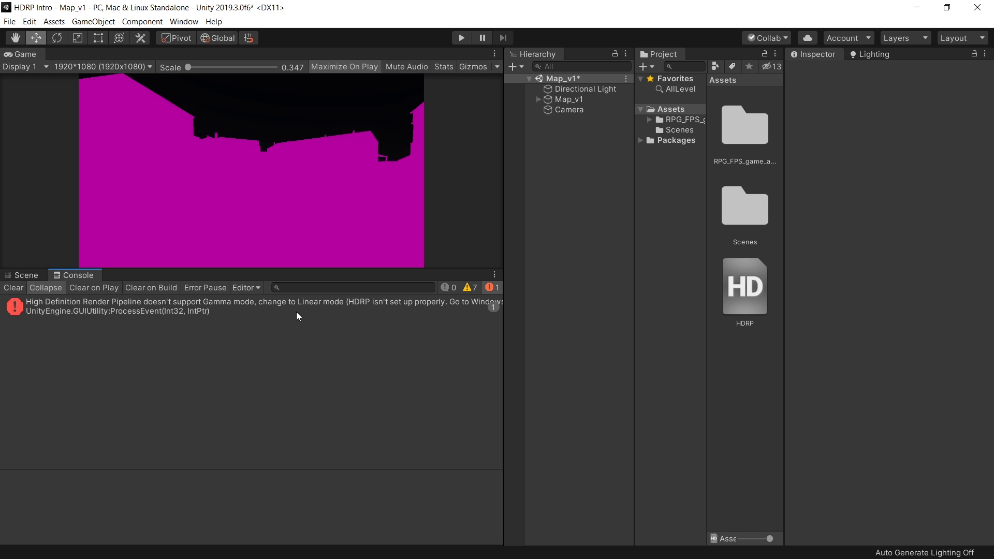
Step: Run Fix All in the HD Render Pipeline Wizard and create the default HD scene
{"action": "key", "text": "ctrl+1"}
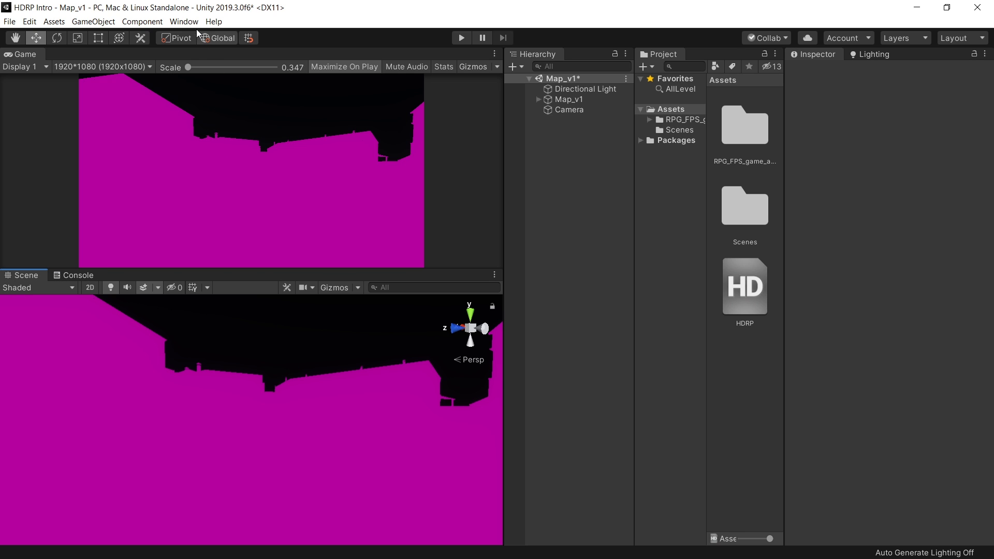
{"action": "left_click", "coordinate": [184, 21]}
{"action": "mouse_move", "coordinate": [271, 278]}
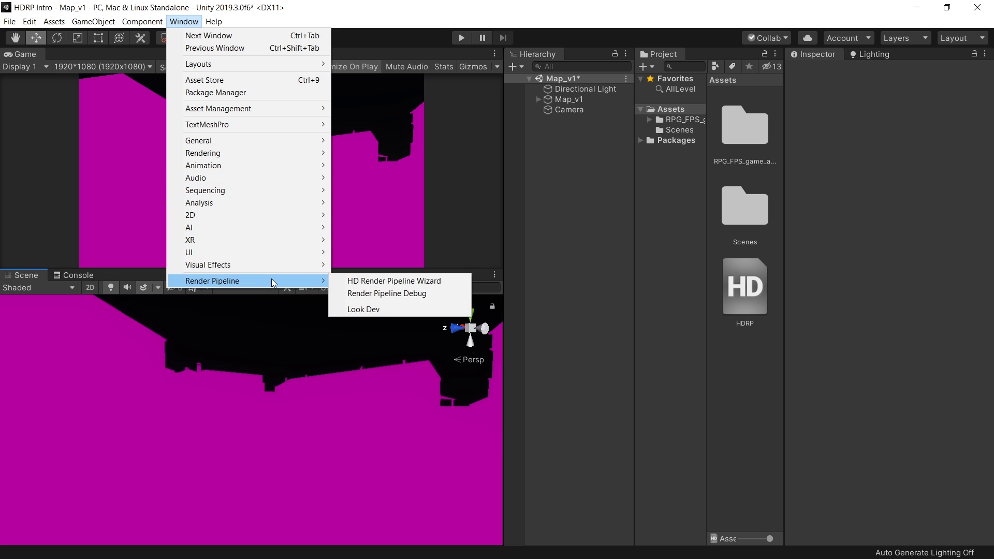
{"action": "left_click", "coordinate": [414, 281]}
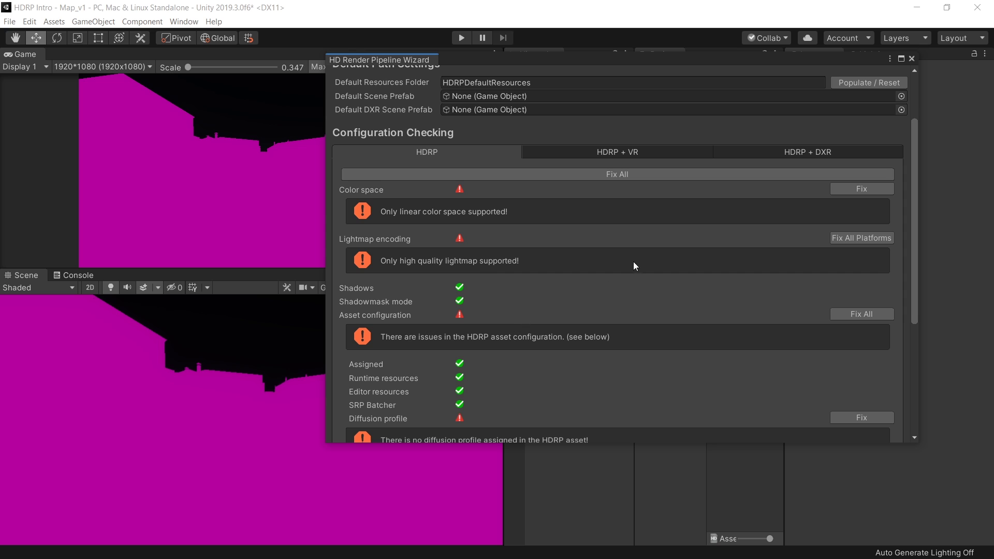
{"action": "left_click", "coordinate": [620, 173]}
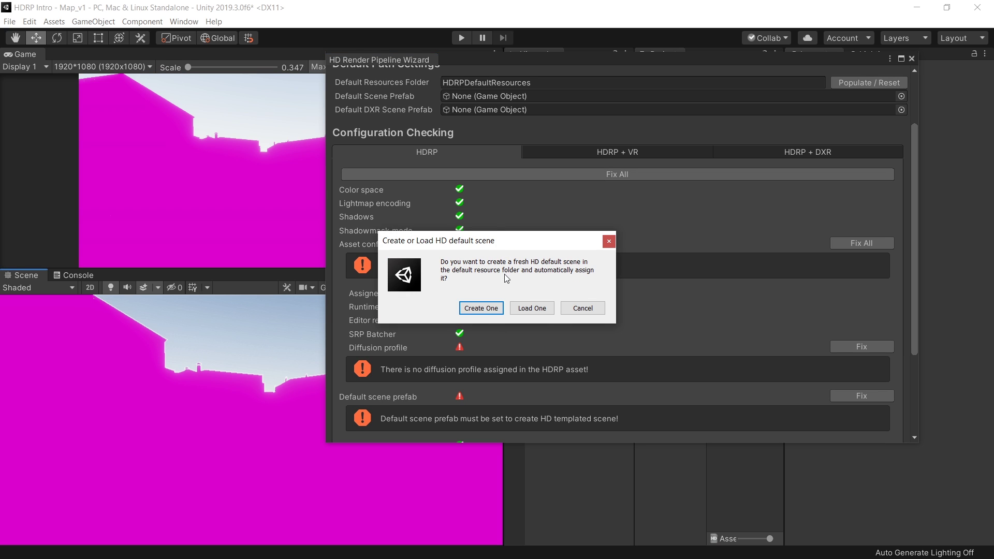
{"action": "left_click", "coordinate": [481, 308]}
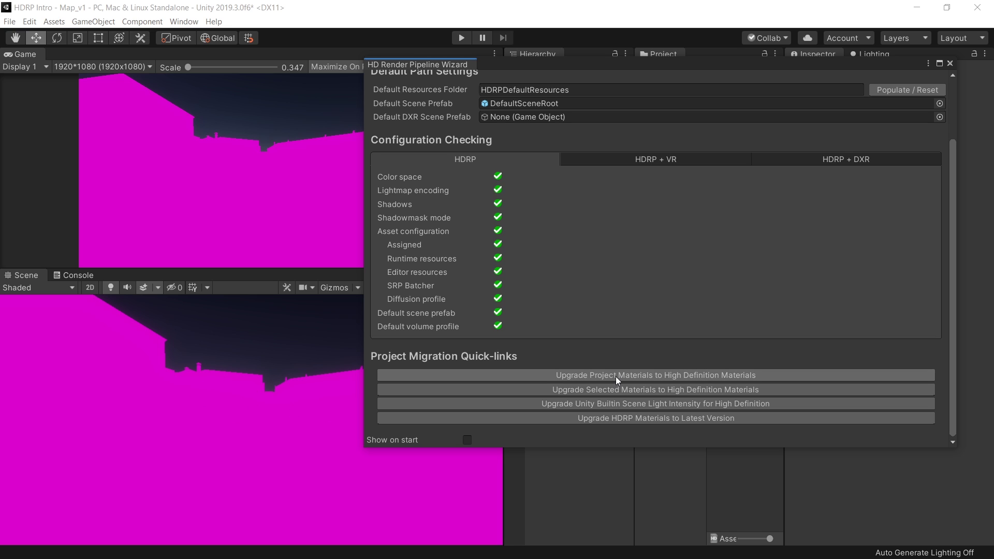
Step: Upgrade project materials to HDRP, filter the Project window to Materials, and inspect Barrel_v1
{"action": "left_click", "coordinate": [663, 378]}
{"action": "left_click", "coordinate": [534, 311]}
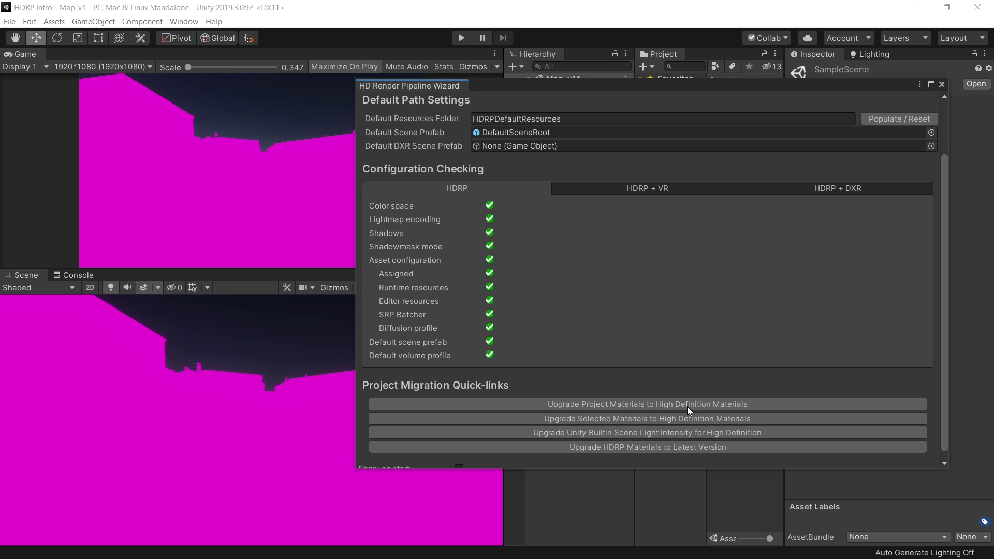
{"action": "left_click", "coordinate": [715, 67]}
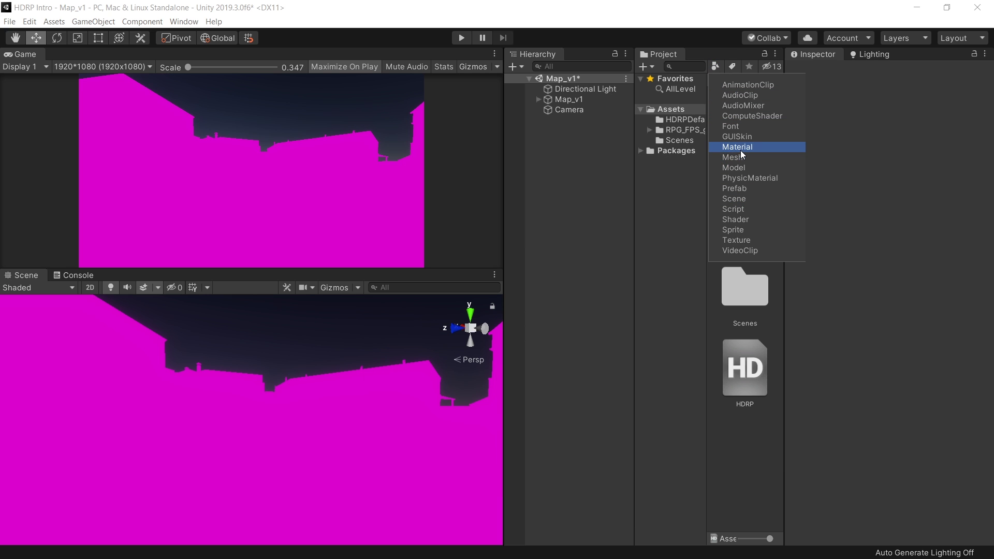
{"action": "left_click", "coordinate": [741, 150]}
{"action": "left_click", "coordinate": [745, 131]}
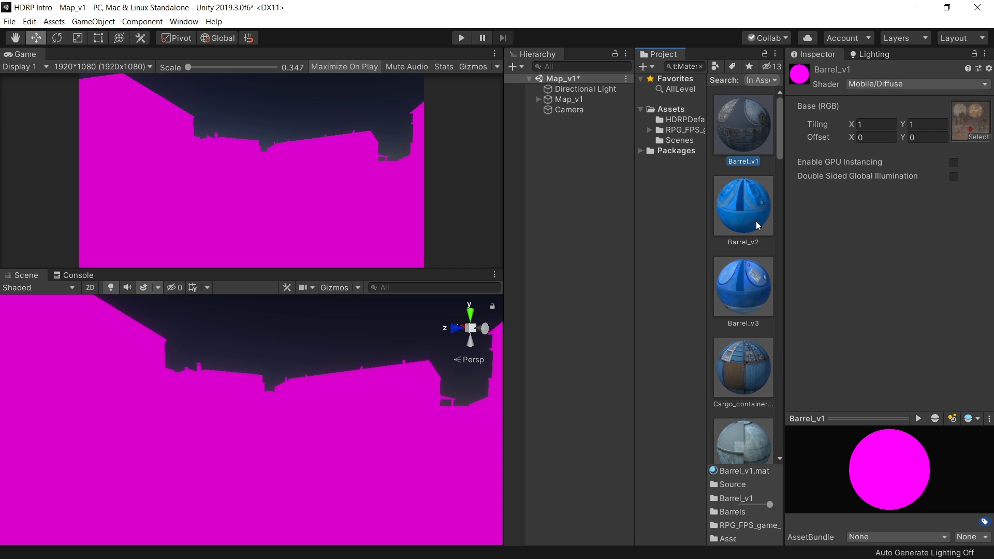
{"action": "left_click", "coordinate": [754, 285]}
{"action": "left_click", "coordinate": [757, 145]}
Step: Select all listed materials except Skybox_v1 and Dust_v1
{"action": "left_click", "coordinate": [872, 85]}
{"action": "scroll", "coordinate": [860, 283], "scroll_direction": "down", "scroll_amount": 2}
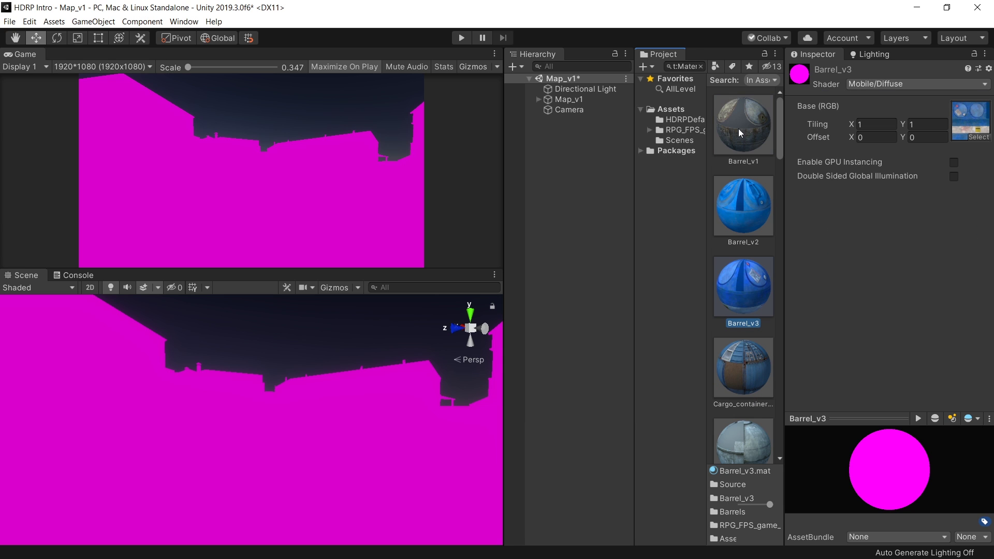
{"action": "left_click", "coordinate": [738, 132]}
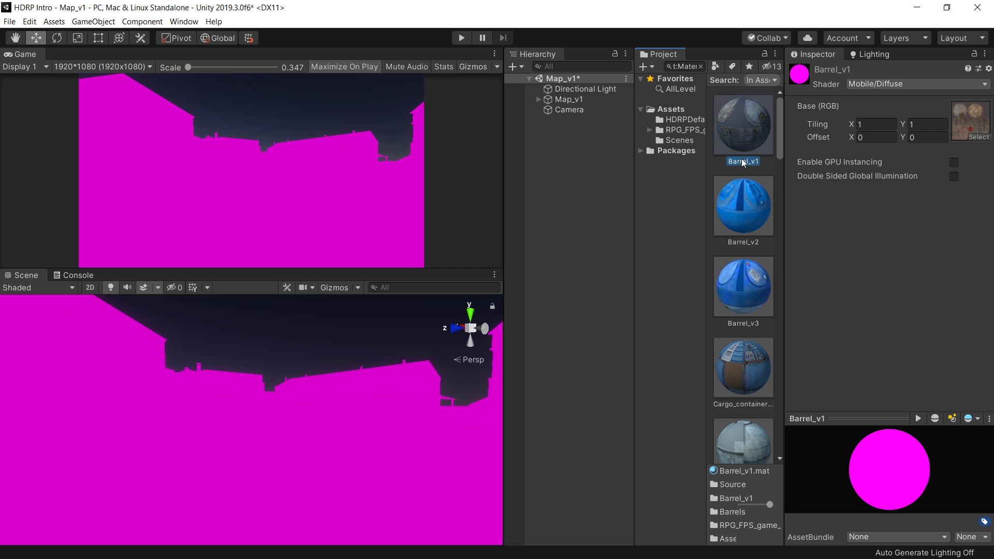
{"action": "left_click_drag", "start_coordinate": [780, 130], "coordinate": [785, 441]}
{"action": "key", "text": "ctrl+a"}
{"action": "scroll", "coordinate": [746, 275], "scroll_direction": "up", "scroll_amount": 3}
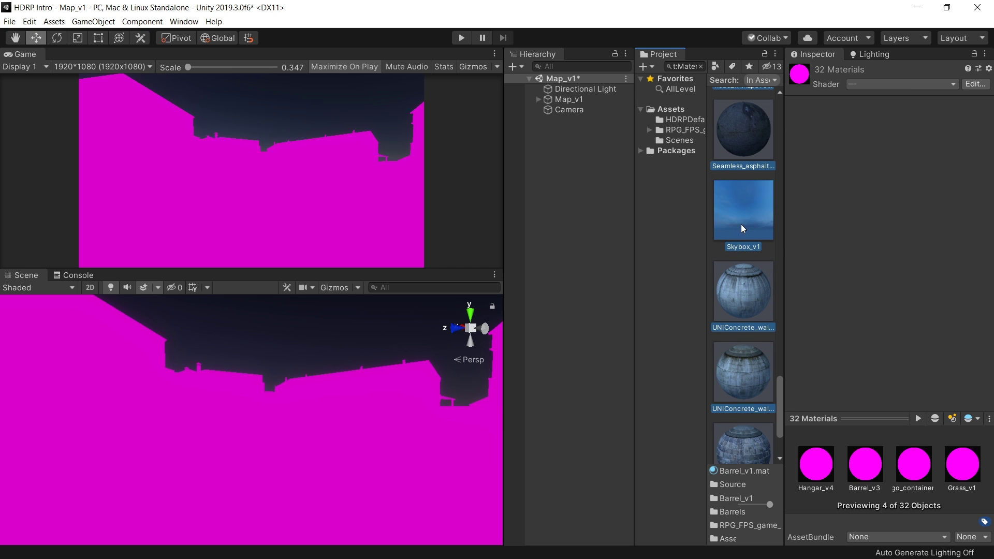
{"action": "left_click", "coordinate": [750, 218], "text": "ctrl"}
{"action": "scroll", "coordinate": [751, 218], "scroll_direction": "up", "scroll_amount": 8}
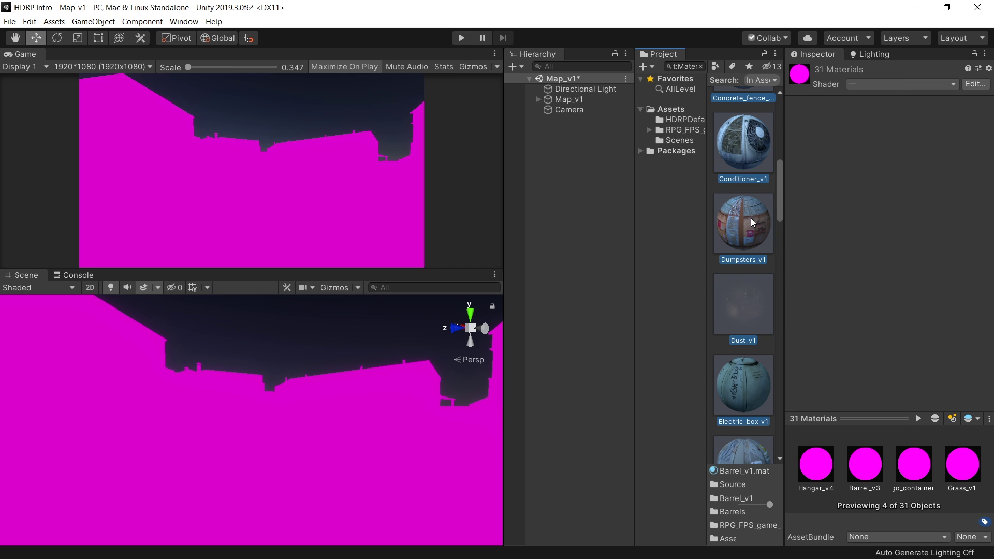
{"action": "left_click", "coordinate": [741, 307], "text": "ctrl"}
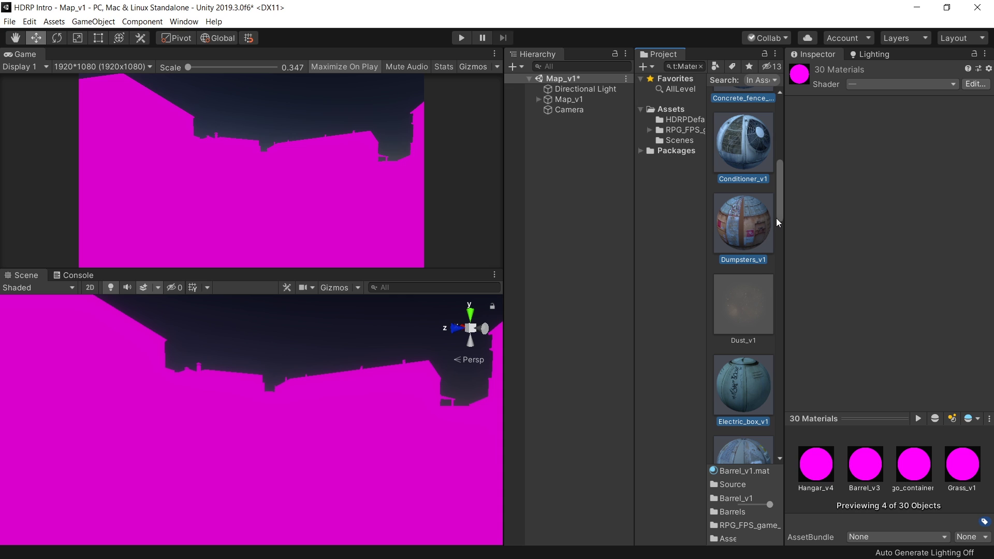
{"action": "left_click_drag", "start_coordinate": [777, 222], "coordinate": [781, 157]}
Step: Set the selected materials' shader to Standard, then select Barrel_v1 alone
{"action": "left_click", "coordinate": [874, 84]}
{"action": "scroll", "coordinate": [879, 272], "scroll_direction": "down", "scroll_amount": 1}
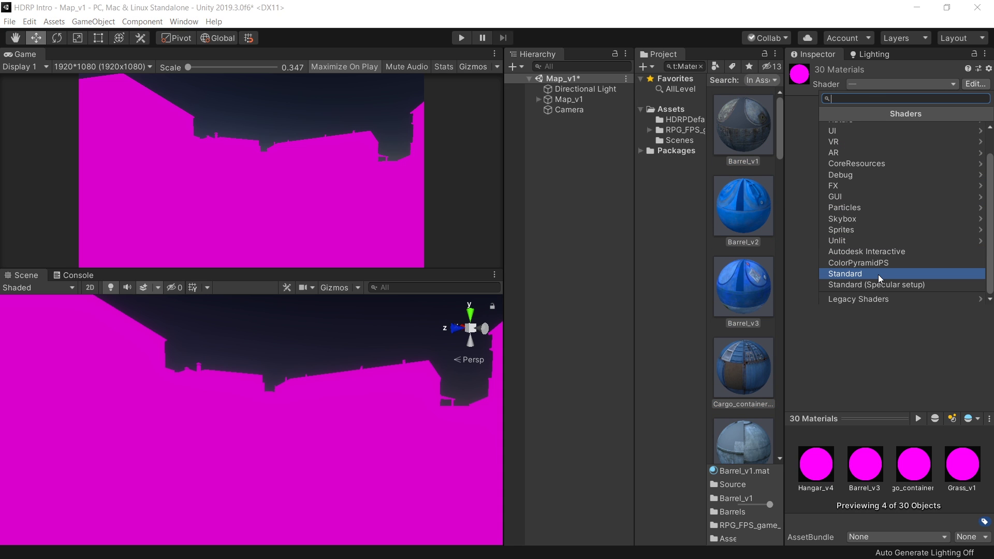
{"action": "left_click", "coordinate": [870, 274]}
{"action": "left_click", "coordinate": [751, 160]}
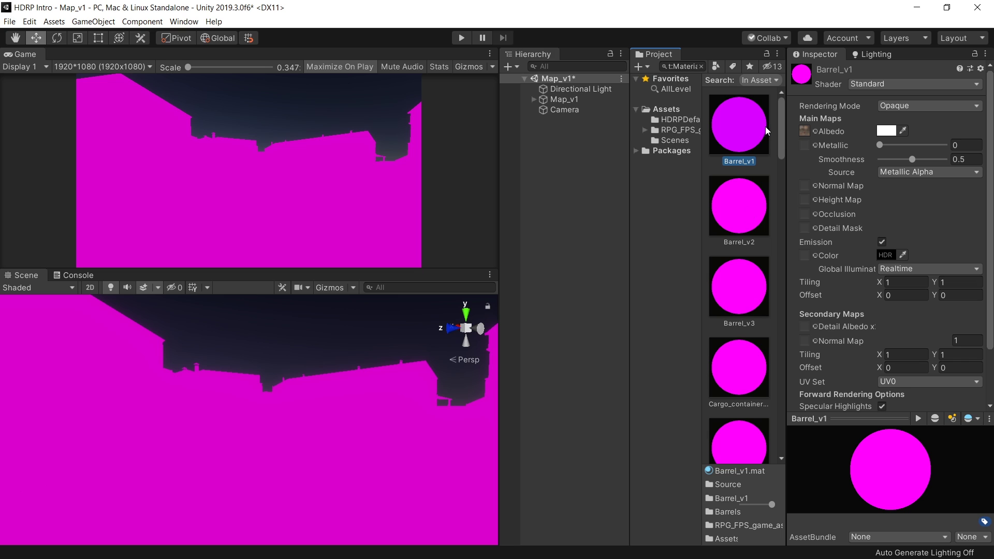
Step: Try switching the Barrel_v1 material to the HDRP Lit shader
{"action": "left_click", "coordinate": [882, 85]}
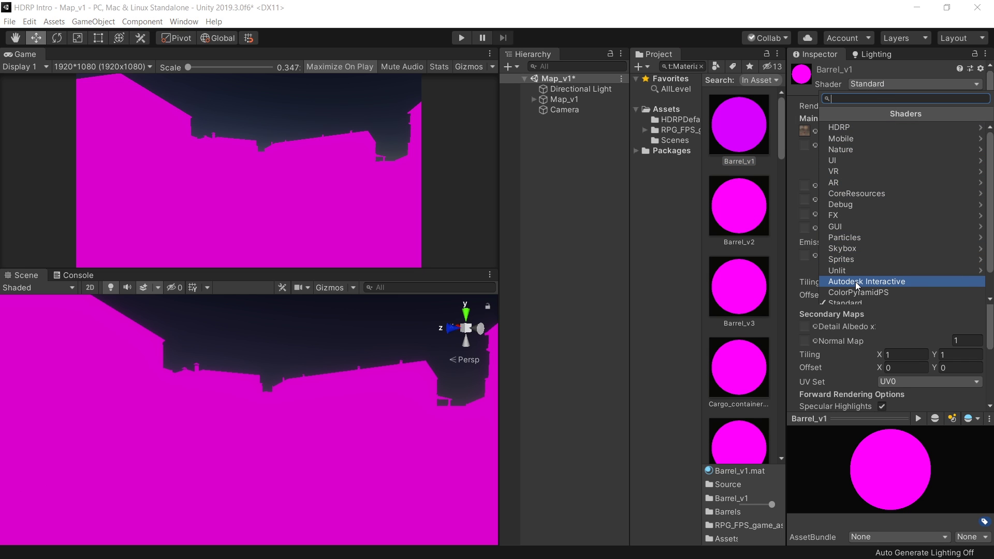
{"action": "left_click", "coordinate": [796, 89]}
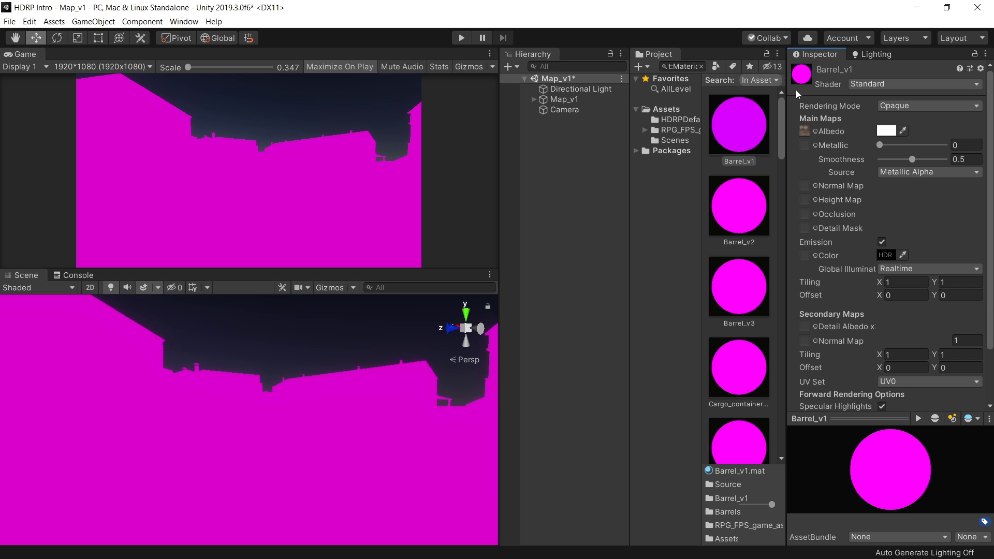
{"action": "left_click", "coordinate": [864, 85]}
{"action": "left_click", "coordinate": [857, 127]}
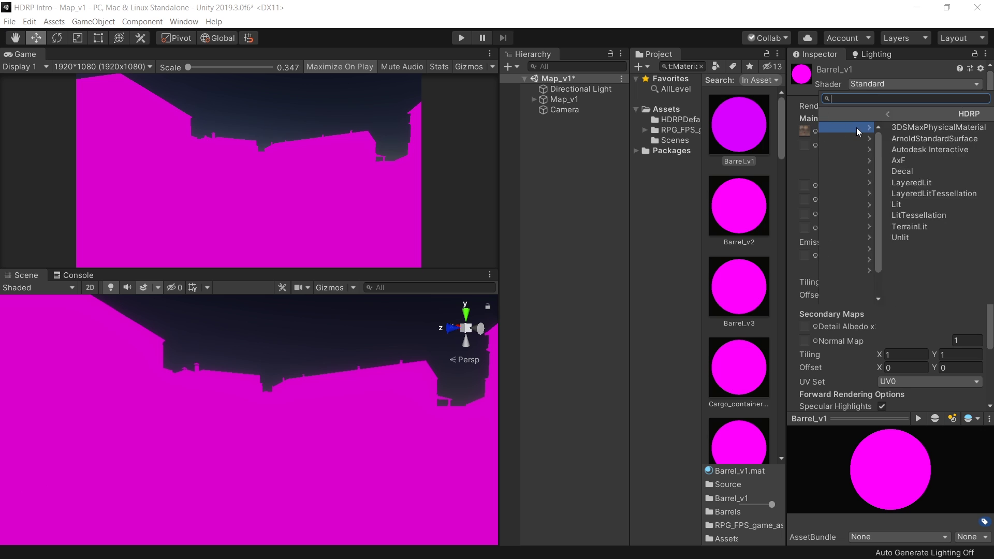
{"action": "left_click", "coordinate": [847, 207]}
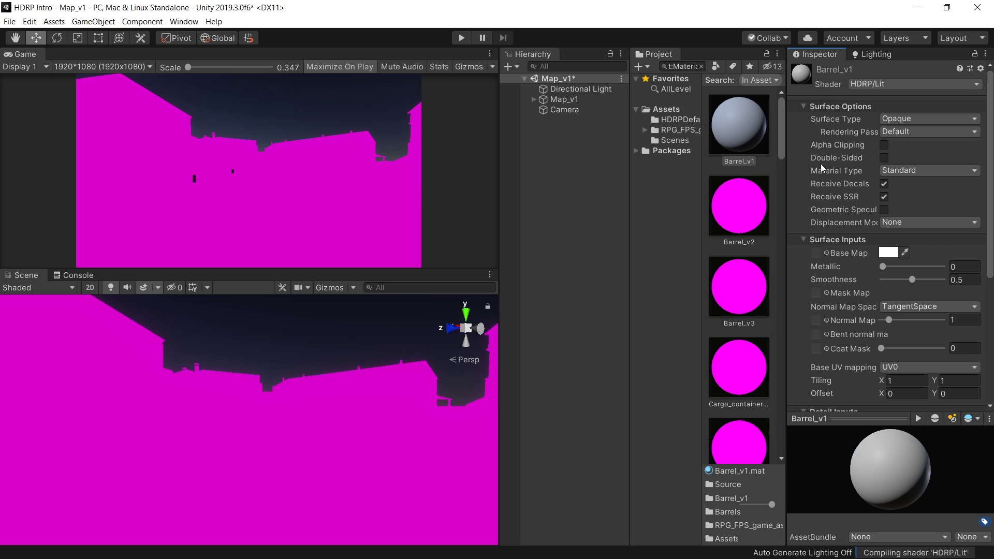
Step: Assign the Barrel_v1 texture as the Base Map and reselect the Barrel_v1 material
{"action": "left_click", "coordinate": [825, 252]}
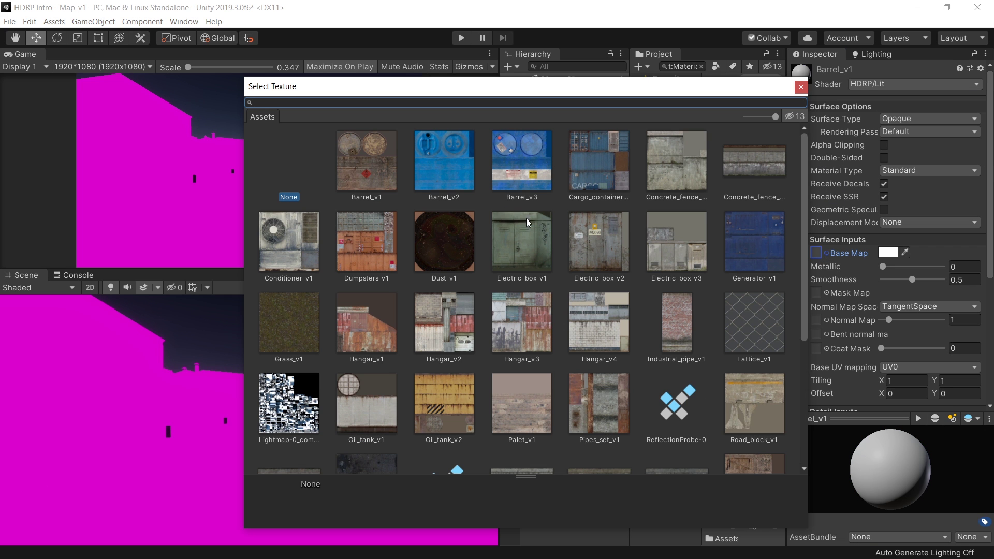
{"action": "left_click", "coordinate": [382, 158]}
{"action": "left_click", "coordinate": [800, 86]}
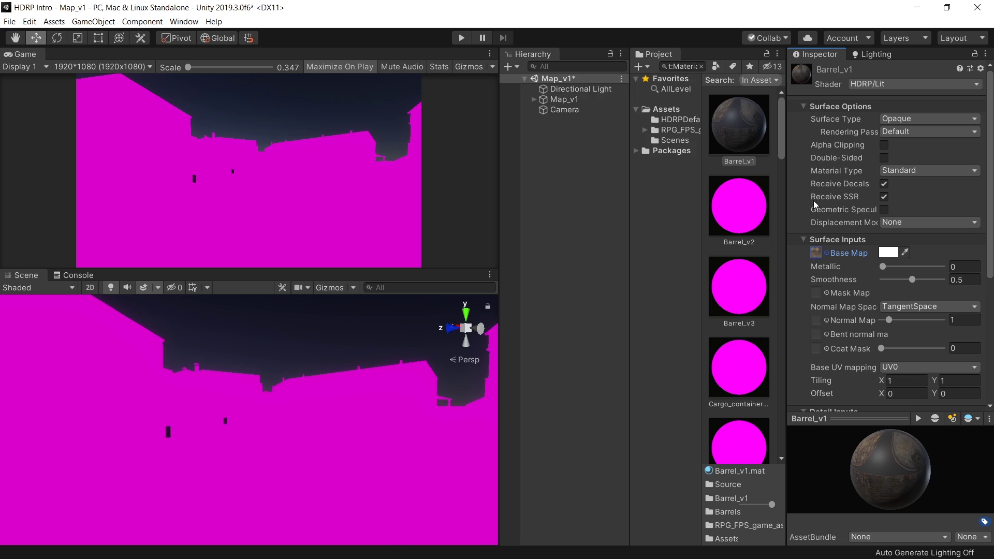
{"action": "left_click", "coordinate": [739, 125]}
Step: Upgrade all project materials to HDRP from the HD Render Pipeline Wizard
{"action": "left_click", "coordinate": [184, 21]}
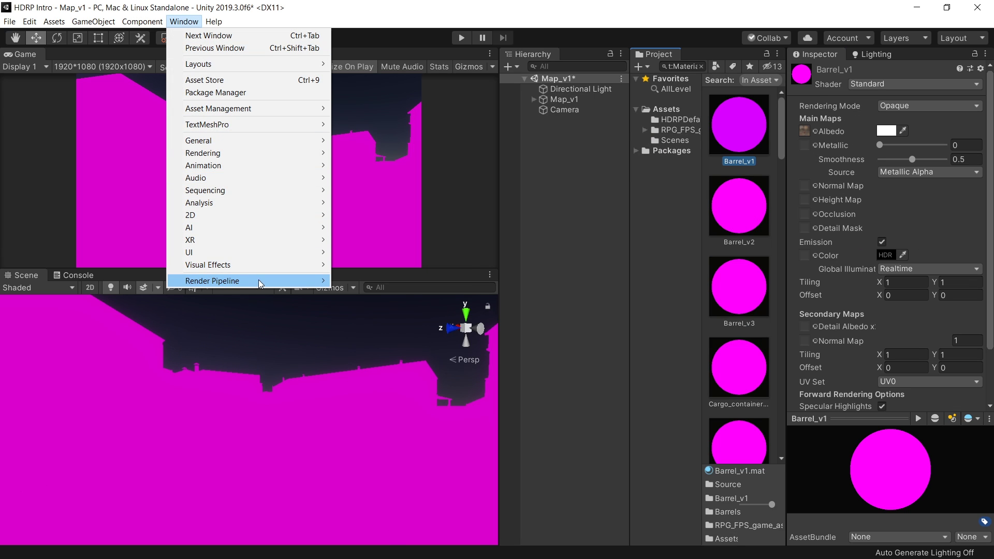
{"action": "mouse_move", "coordinate": [259, 281]}
{"action": "left_click", "coordinate": [385, 285]}
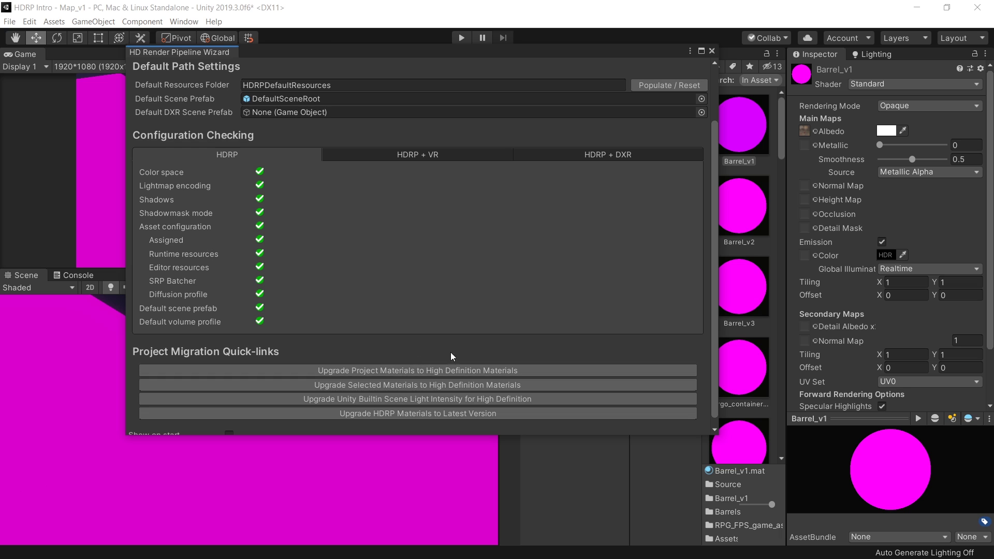
{"action": "left_click", "coordinate": [427, 370]}
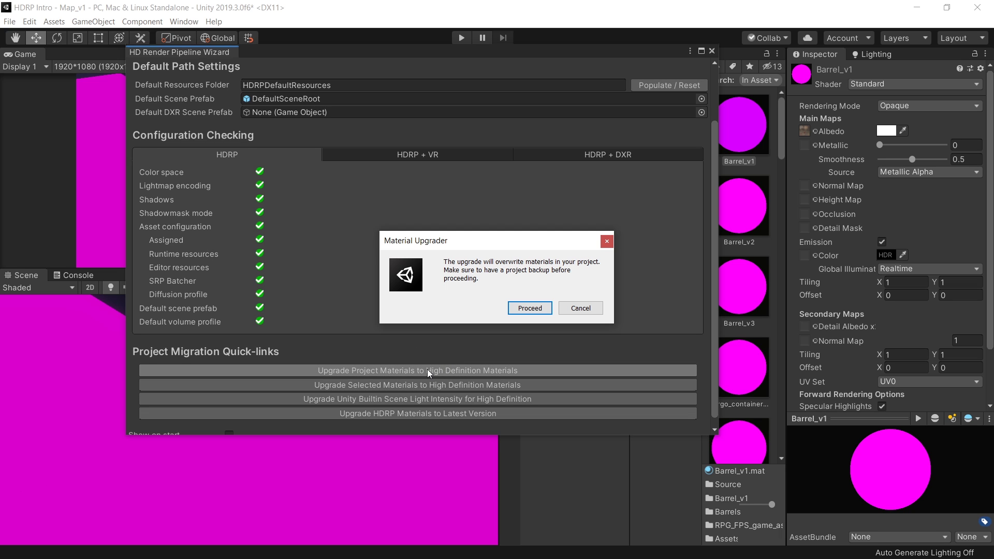
{"action": "left_click", "coordinate": [523, 313]}
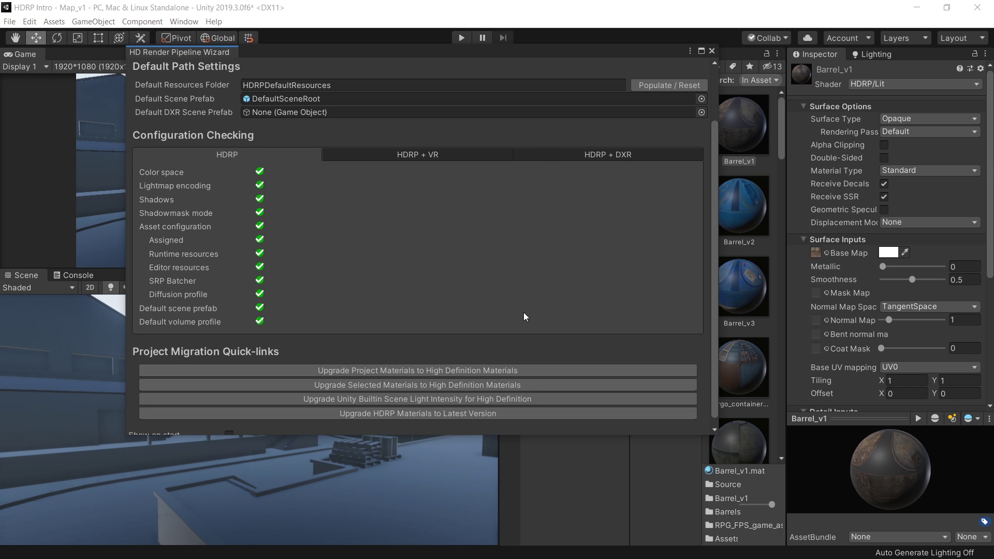
{"action": "left_click", "coordinate": [712, 50]}
{"action": "left_click_drag", "start_coordinate": [781, 135], "coordinate": [776, 160]}
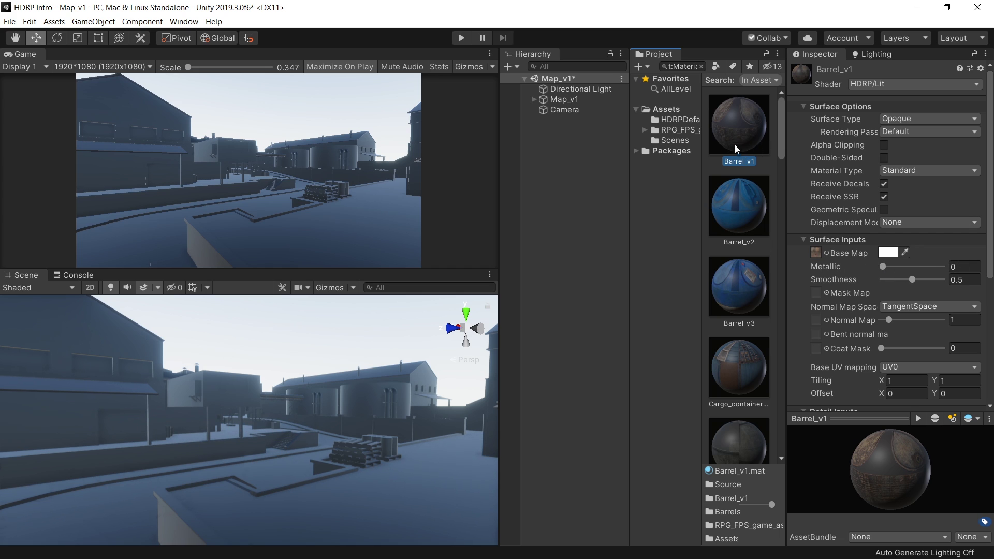
Step: Select materials Barrel_v1 through Skybox_v1, excluding Skybox_v1 and Dust_v1
{"action": "left_click_drag", "start_coordinate": [777, 159], "coordinate": [768, 466]}
{"action": "left_click", "coordinate": [747, 247], "text": "shift"}
{"action": "left_click", "coordinate": [747, 247], "text": "ctrl"}
{"action": "scroll", "coordinate": [746, 247], "scroll_direction": "up", "scroll_amount": 15}
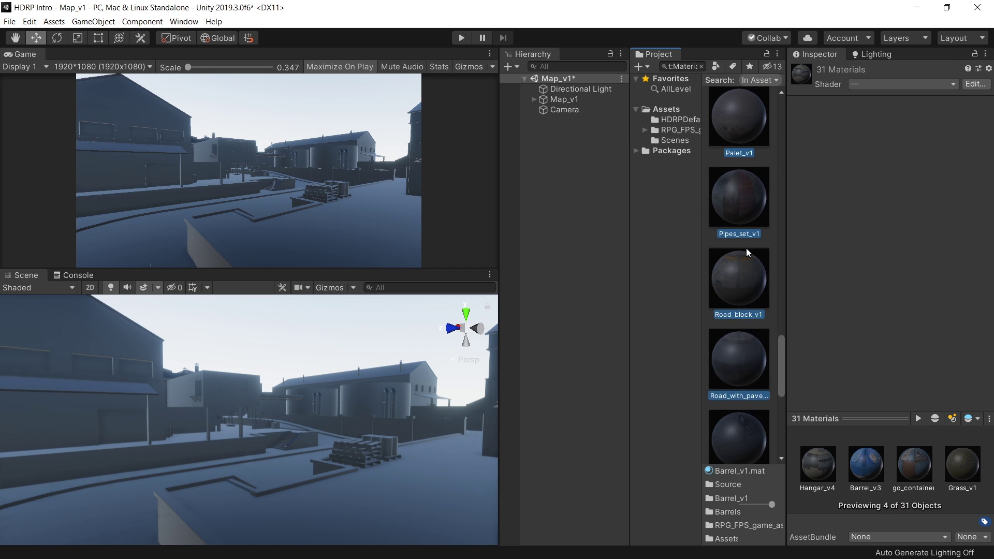
{"action": "left_click", "coordinate": [744, 348], "text": "ctrl"}
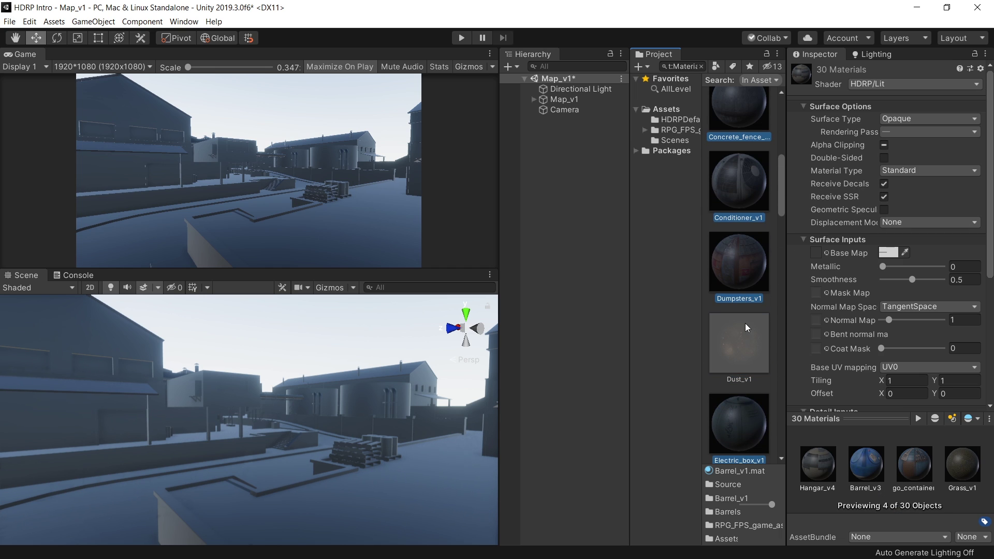
Step: Set the selected materials' shared Metallic value to 0.7
{"action": "left_click", "coordinate": [954, 264]}
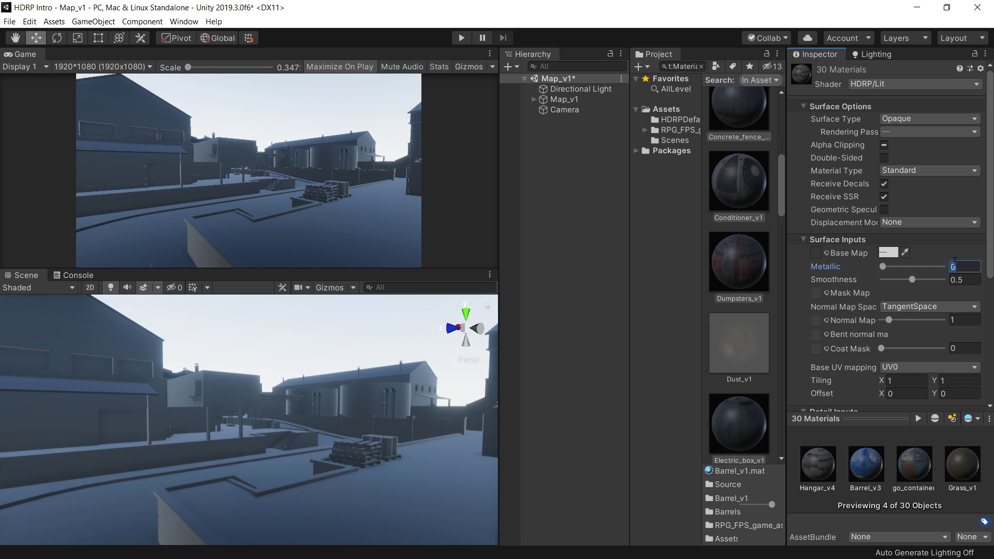
{"action": "type", "text": "0.6"}
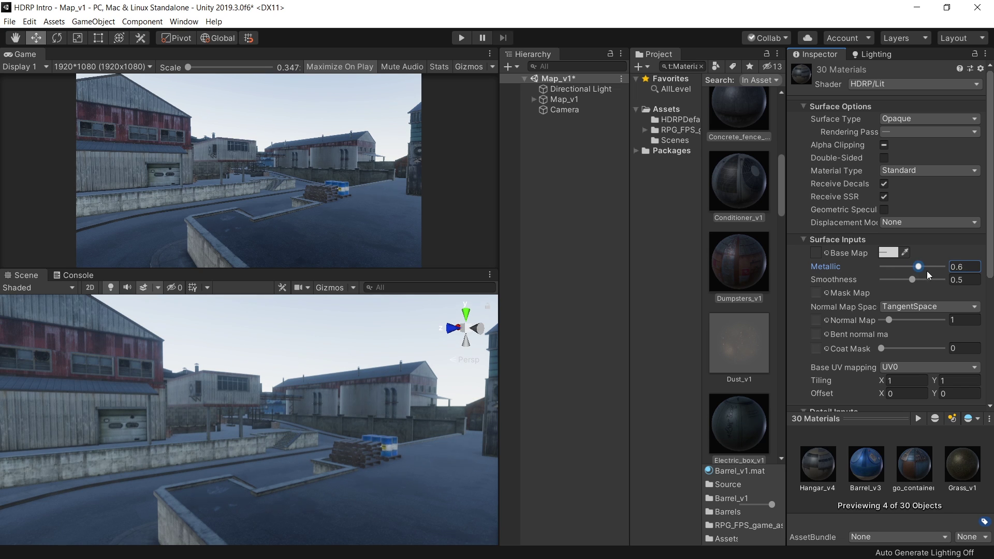
{"action": "key", "text": "BackSpace"}
{"action": "key", "text": "BackSpace"}
{"action": "key", "text": "BackSpace"}
{"action": "type", "text": ".7"}
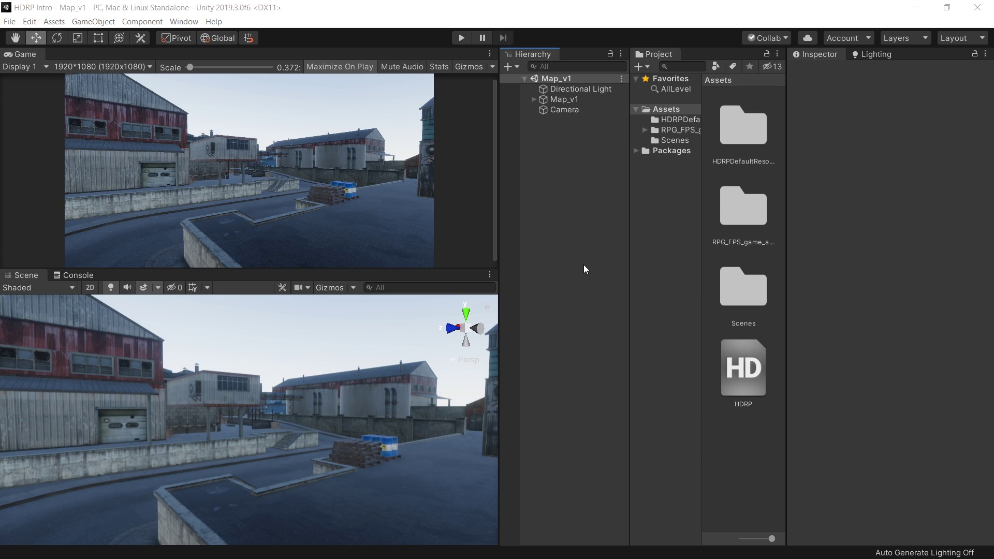
Step: Create a Sky and Fog Volume from the Hierarchy's Volume create menu
{"action": "right_click", "coordinate": [546, 178]}
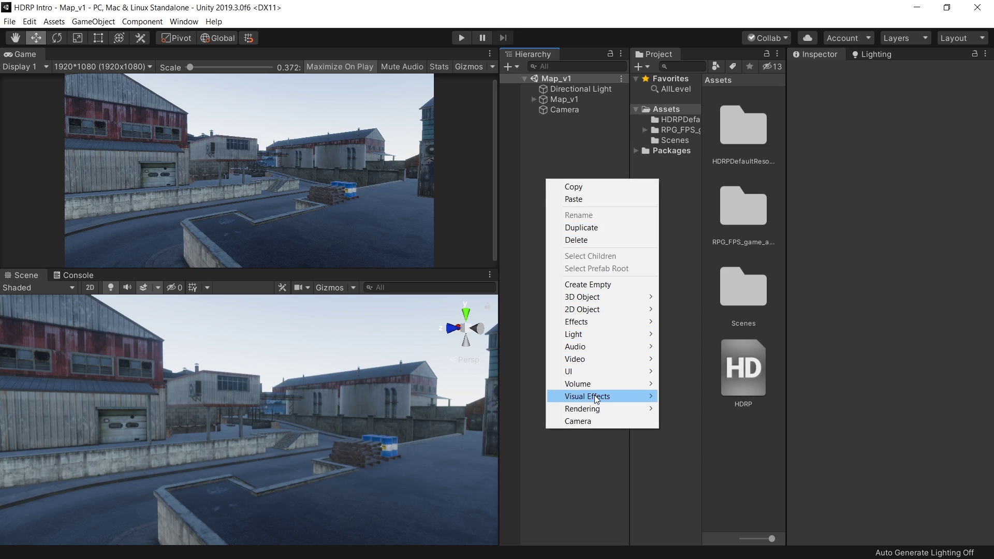
{"action": "mouse_move", "coordinate": [598, 384]}
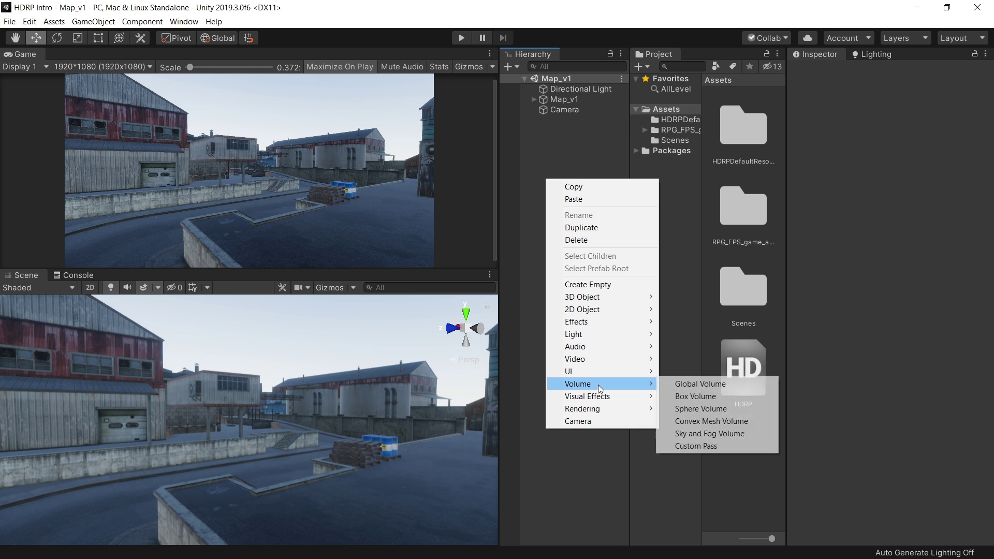
{"action": "left_click", "coordinate": [703, 434]}
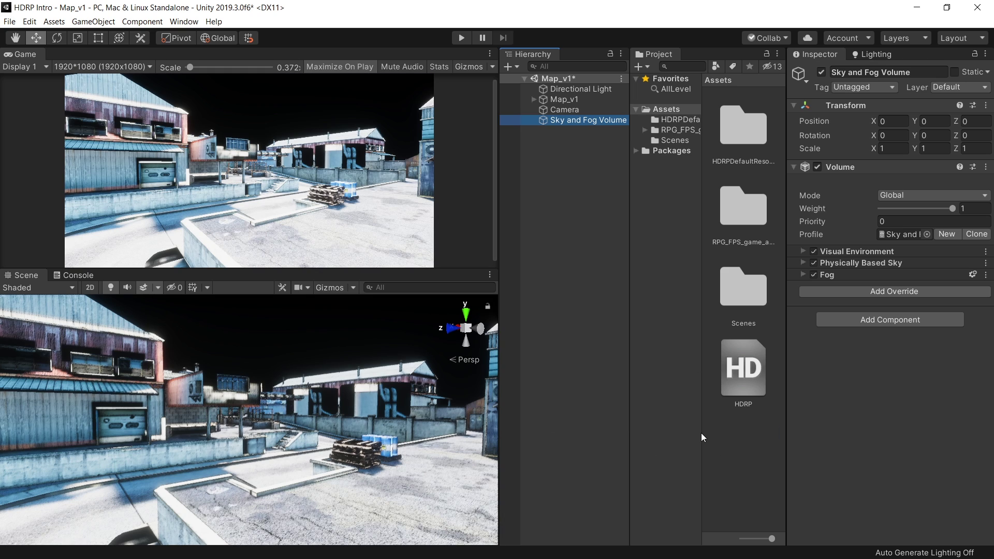
{"action": "right_click", "coordinate": [552, 173]}
{"action": "mouse_move", "coordinate": [605, 403]}
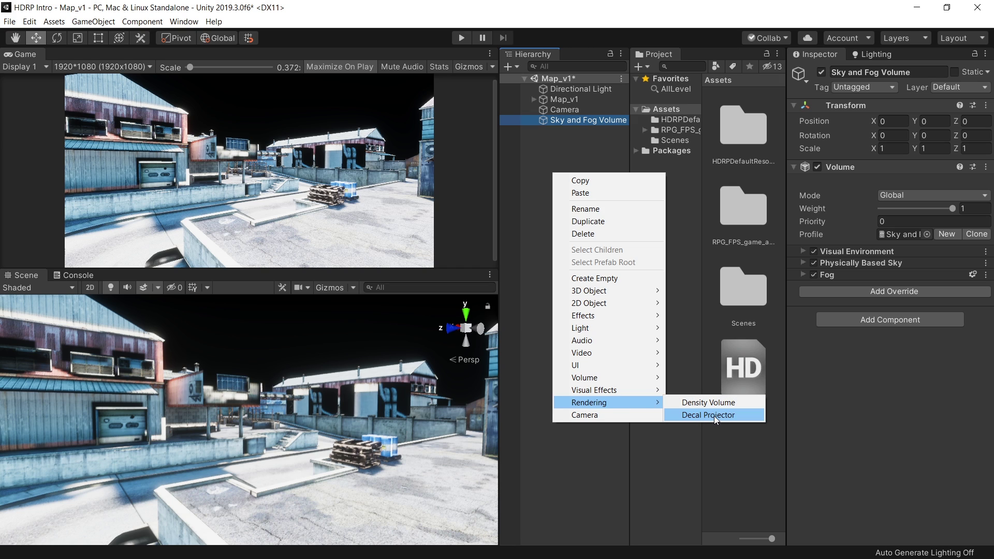
{"action": "mouse_move", "coordinate": [629, 379]}
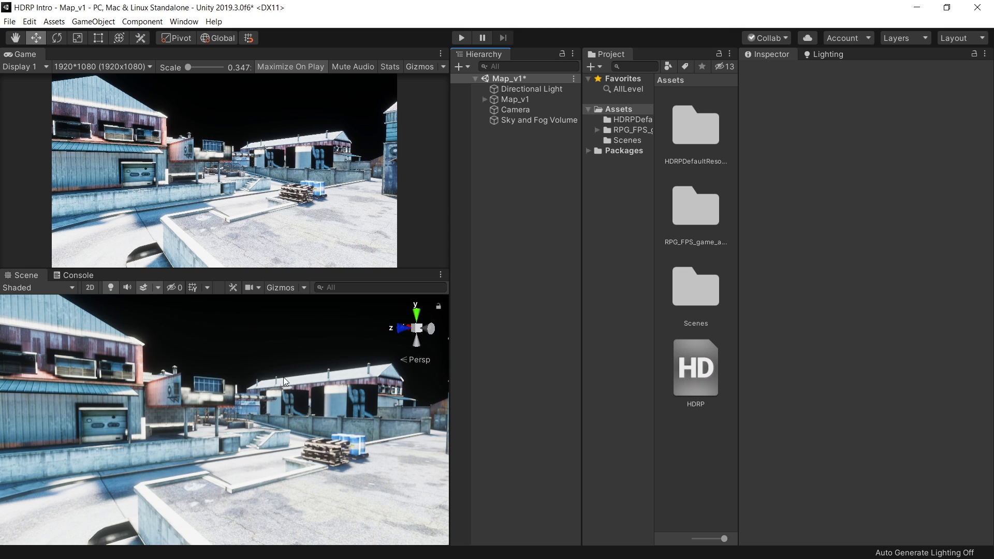
Step: Clear Map_v1's baked lighting data via the Lighting window's Generate Lighting options
{"action": "left_click", "coordinate": [837, 56]}
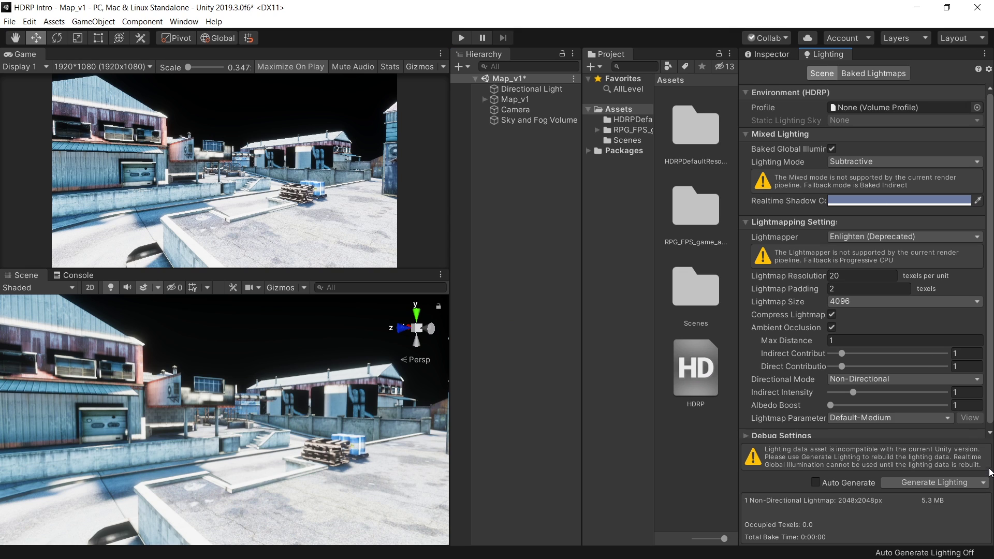
{"action": "left_click", "coordinate": [983, 482]}
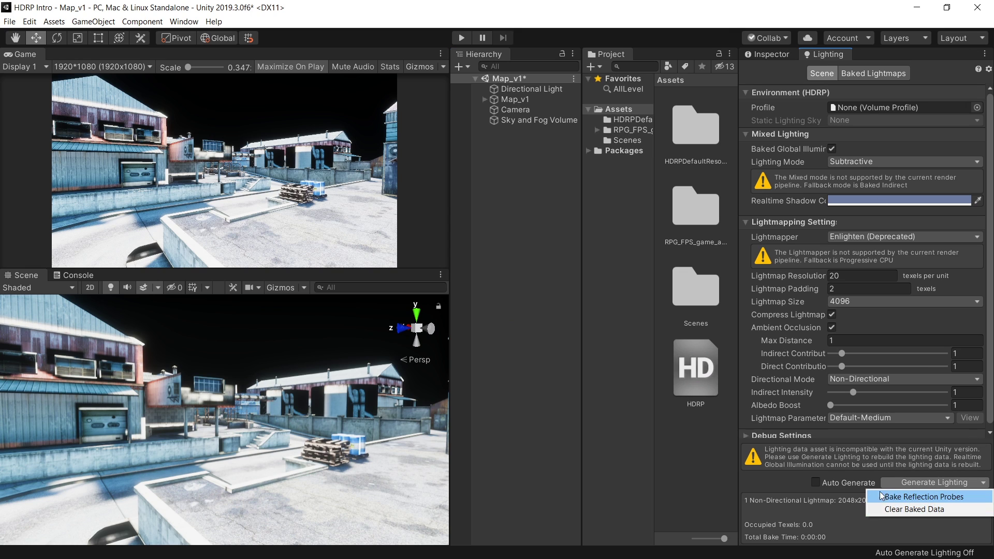
{"action": "left_click", "coordinate": [905, 510]}
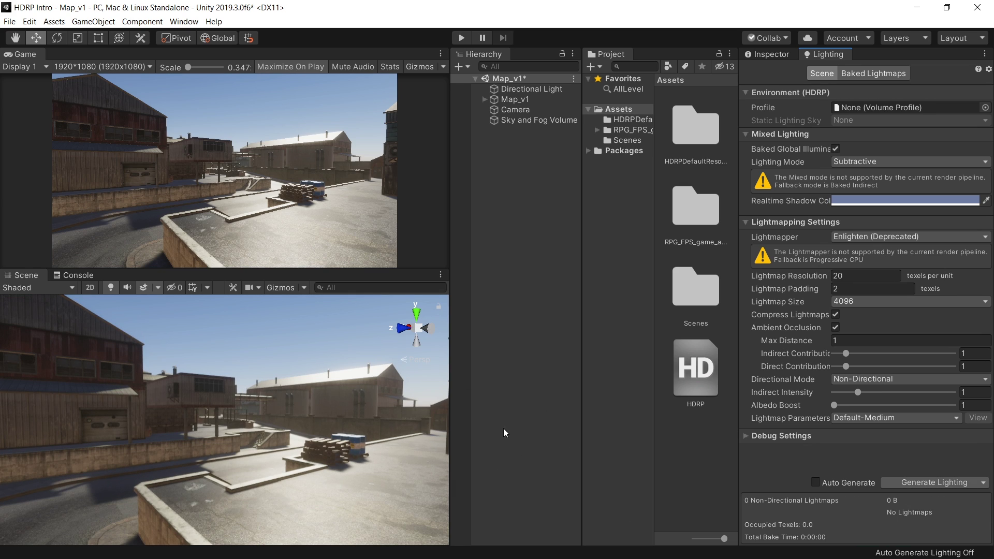
{"action": "left_click", "coordinate": [772, 54]}
Step: Cycle the Sky and Fog Volume's sky type through Physically Based, Gradient and HDRI Sky
{"action": "left_click", "coordinate": [526, 123]}
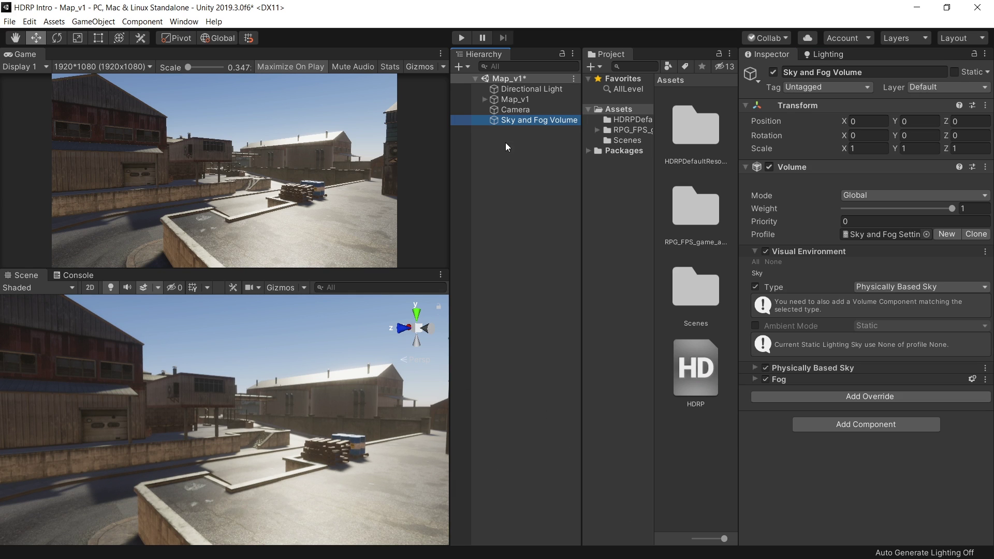
{"action": "left_click", "coordinate": [894, 287]}
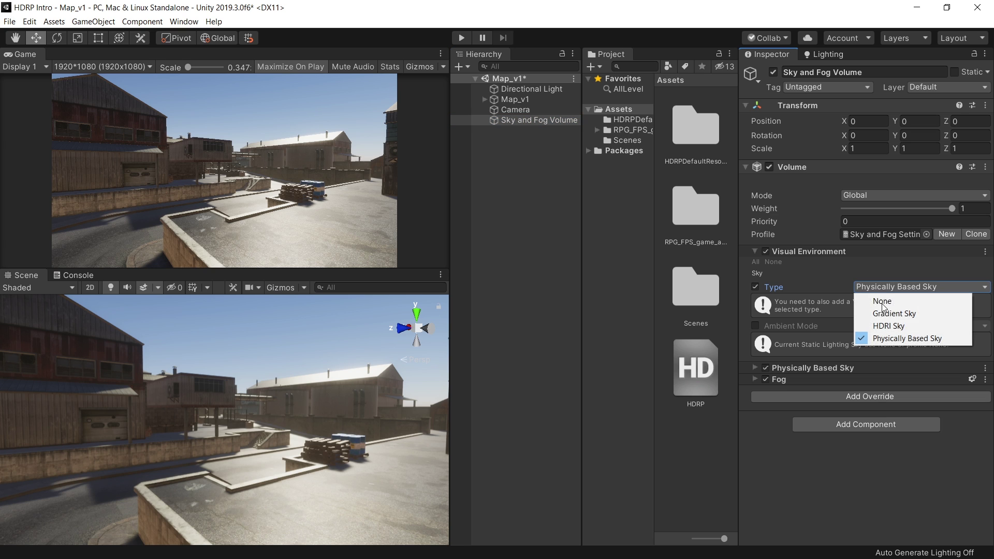
{"action": "left_click", "coordinate": [899, 339]}
{"action": "left_click", "coordinate": [897, 288]}
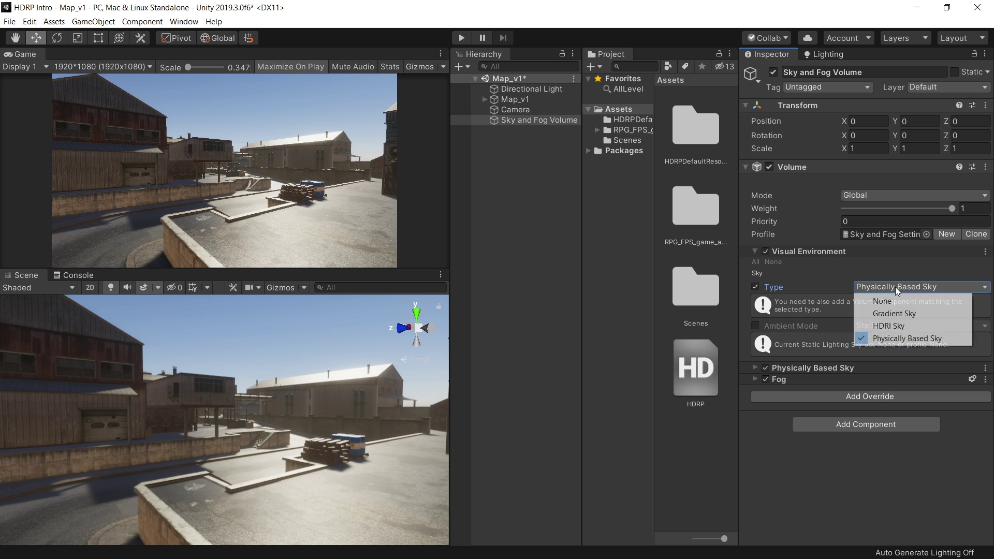
{"action": "key", "text": "Up"}
{"action": "key", "text": "Up"}
{"action": "key", "text": "Return"}
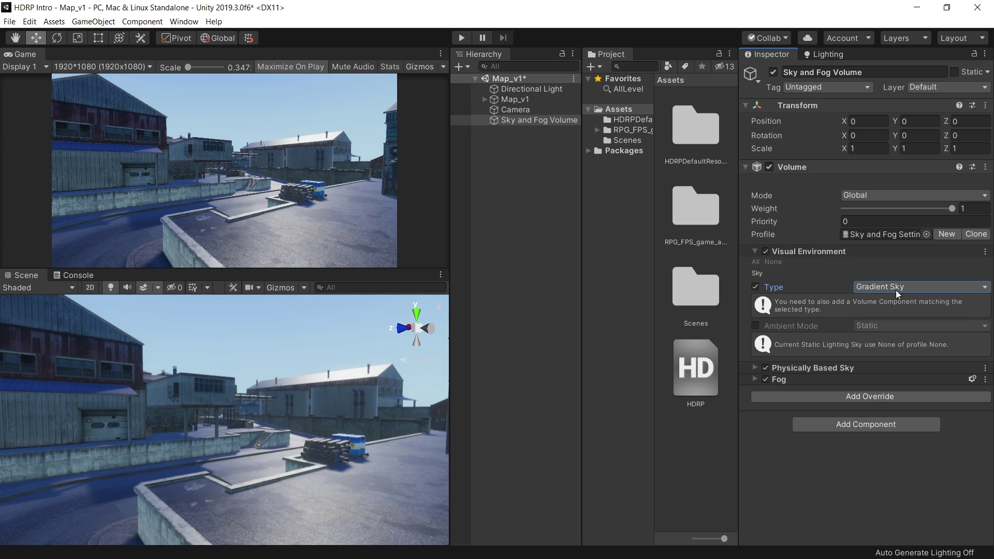
{"action": "left_click", "coordinate": [898, 289]}
{"action": "left_click", "coordinate": [899, 328]}
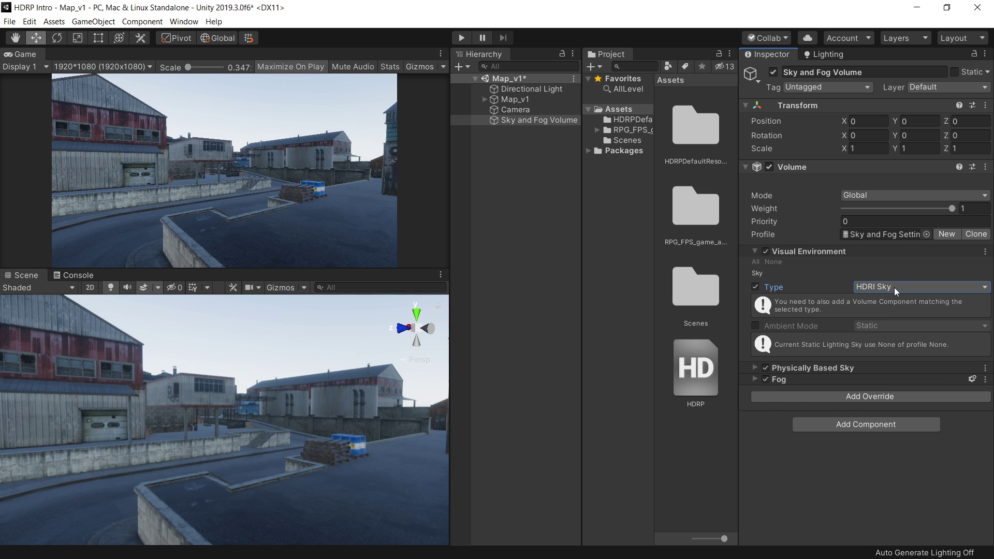
Step: Give the Physically Based Sky a green Horizon Tint and a red Zenith Tint
{"action": "left_click", "coordinate": [813, 368]}
{"action": "scroll", "coordinate": [842, 116], "scroll_direction": "down", "scroll_amount": 8}
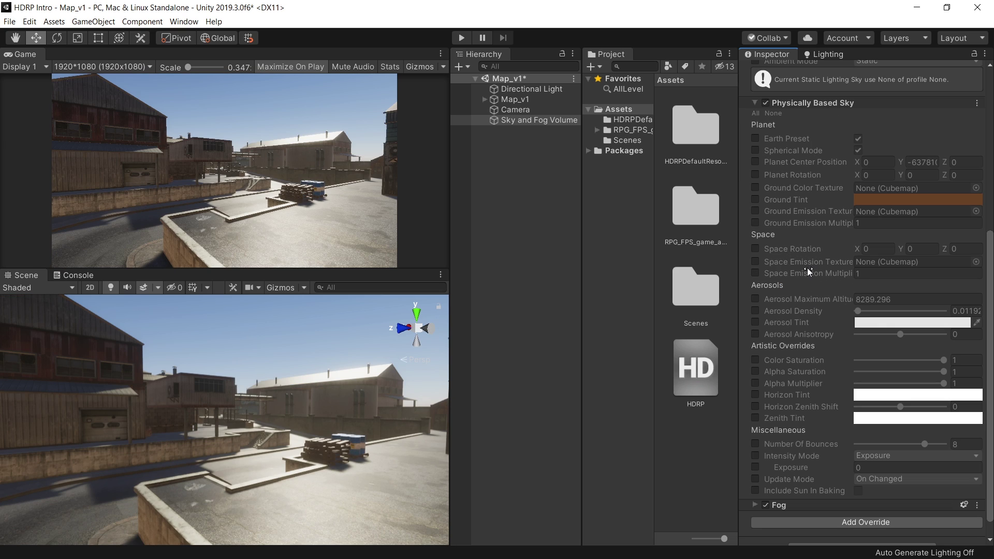
{"action": "left_click", "coordinate": [755, 395]}
{"action": "left_click", "coordinate": [755, 417]}
{"action": "left_click", "coordinate": [875, 420]}
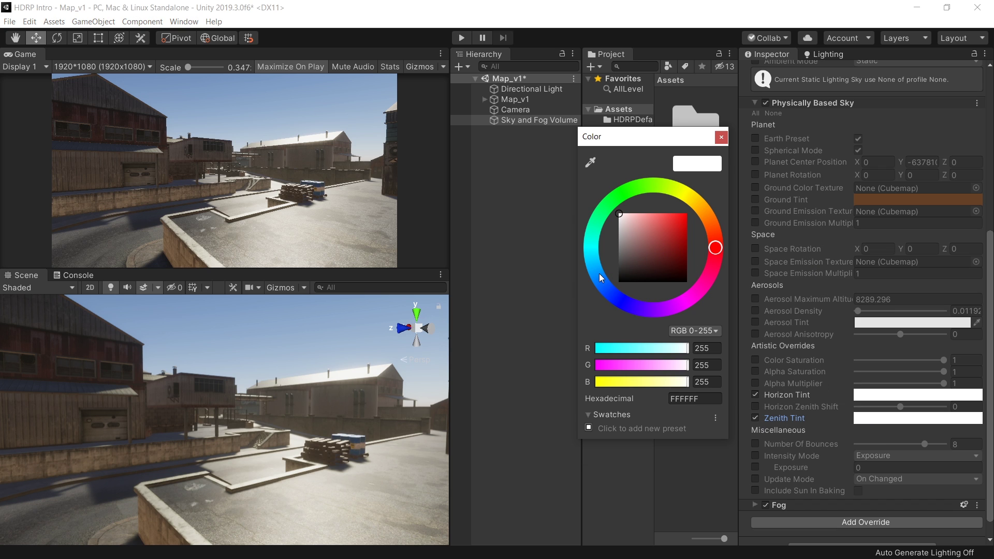
{"action": "left_click_drag", "start_coordinate": [600, 278], "coordinate": [622, 194]}
{"action": "left_click", "coordinate": [685, 213]}
{"action": "left_click", "coordinate": [918, 394]}
{"action": "left_click", "coordinate": [685, 213]}
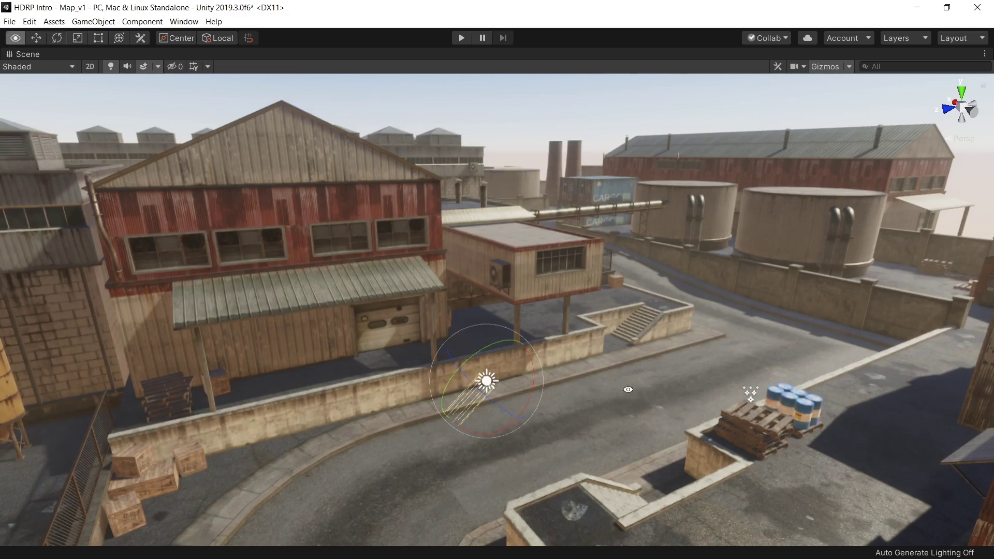
Step: Rotate the Directional Light sun to recast shadows across the yard
{"action": "right_click_drag", "start_coordinate": [424, 311], "coordinate": [408, 307]}
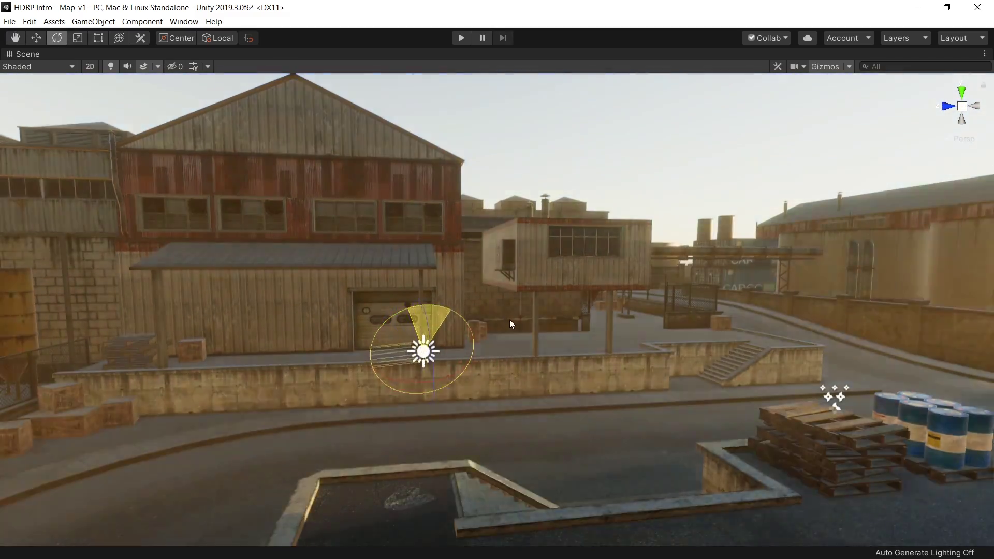
{"action": "left_click_drag", "start_coordinate": [509, 319], "coordinate": [458, 316]}
{"action": "right_click_drag", "start_coordinate": [459, 316], "coordinate": [571, 380]}
{"action": "left_click_drag", "start_coordinate": [571, 380], "coordinate": [514, 21]}
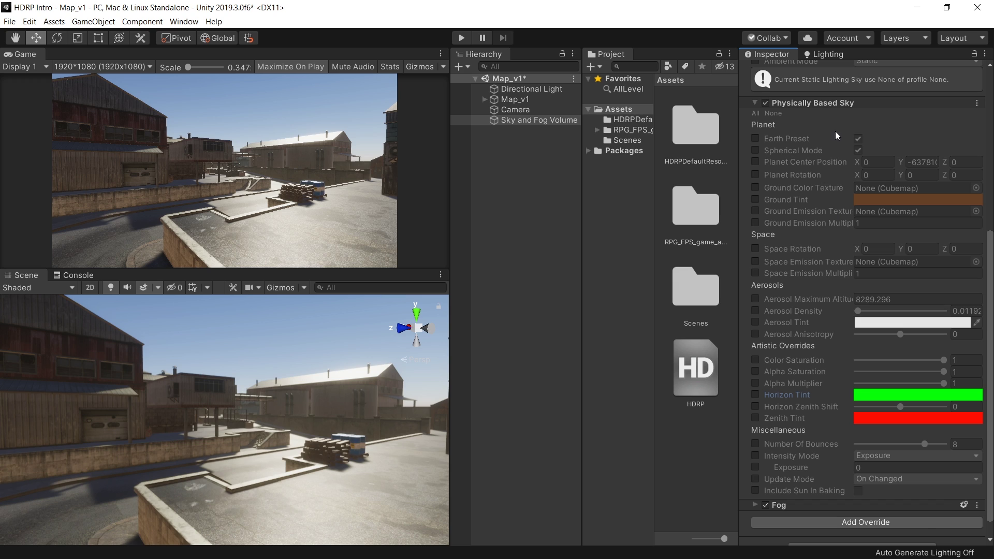
Step: Set the Visual Environment sky type to HDRI Sky and open the imported abandoned_parking image
{"action": "left_click", "coordinate": [755, 102]}
{"action": "left_click", "coordinate": [922, 287]}
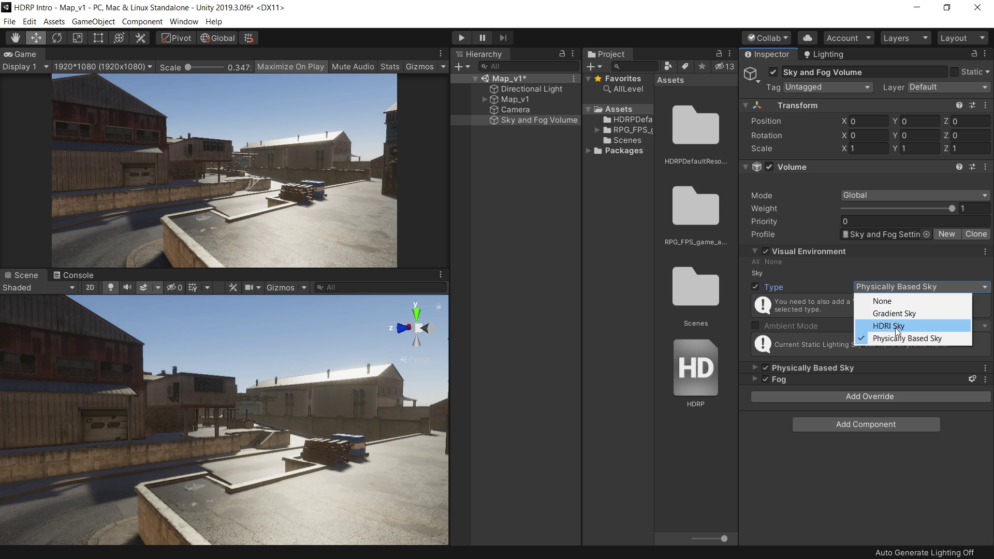
{"action": "left_click", "coordinate": [888, 326]}
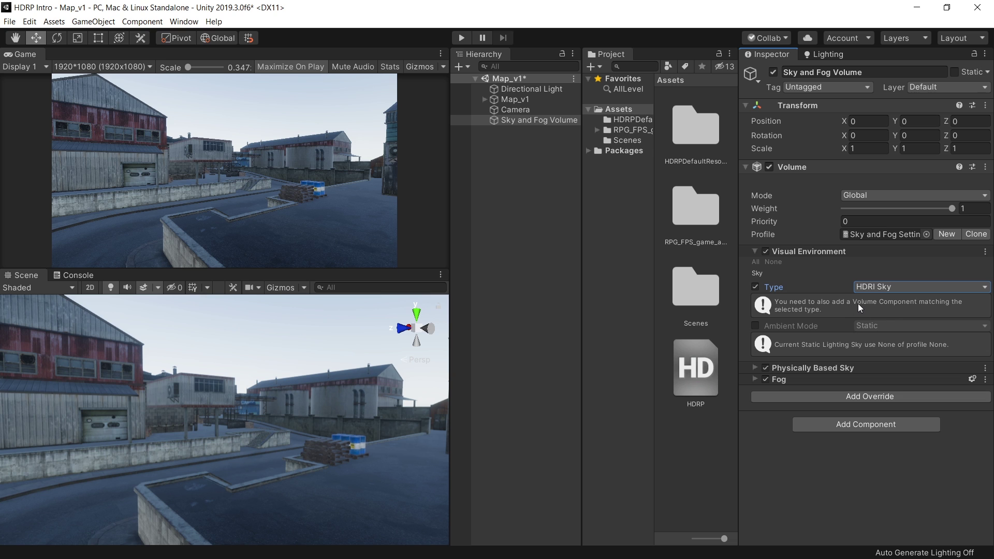
{"action": "left_click", "coordinate": [707, 143]}
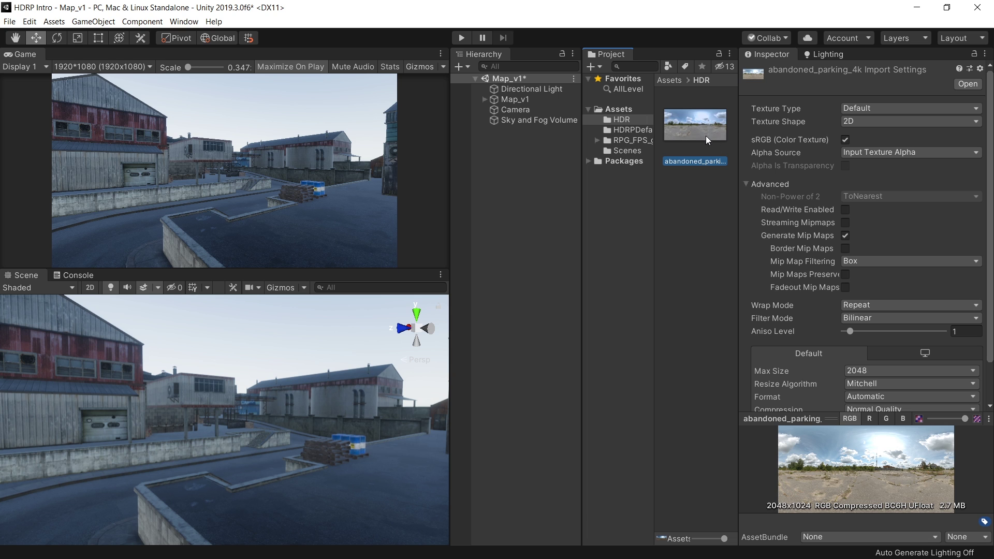
Step: Reimport abandoned_parking_4k with Texture Shape Cube and Max Size 4096
{"action": "left_click", "coordinate": [857, 123]}
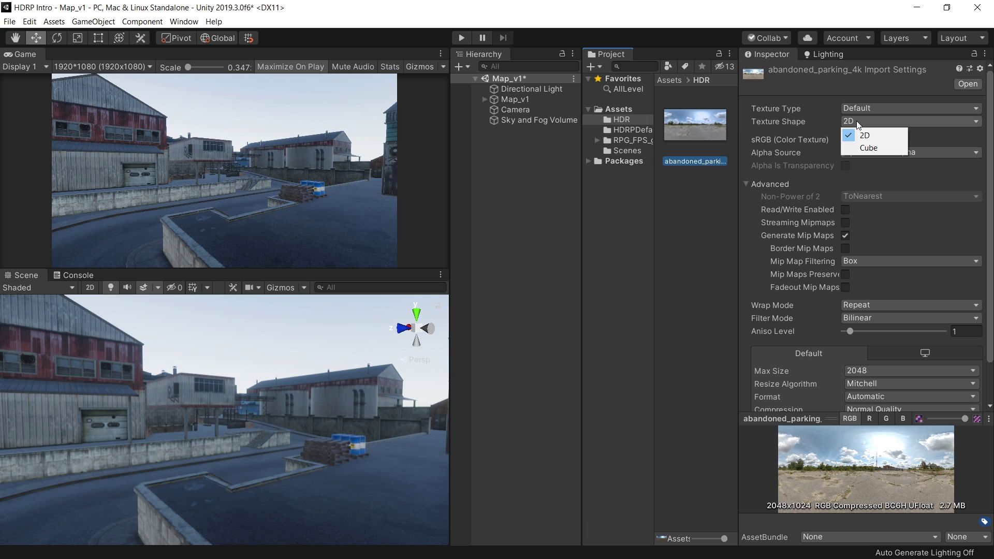
{"action": "left_click", "coordinate": [869, 148]}
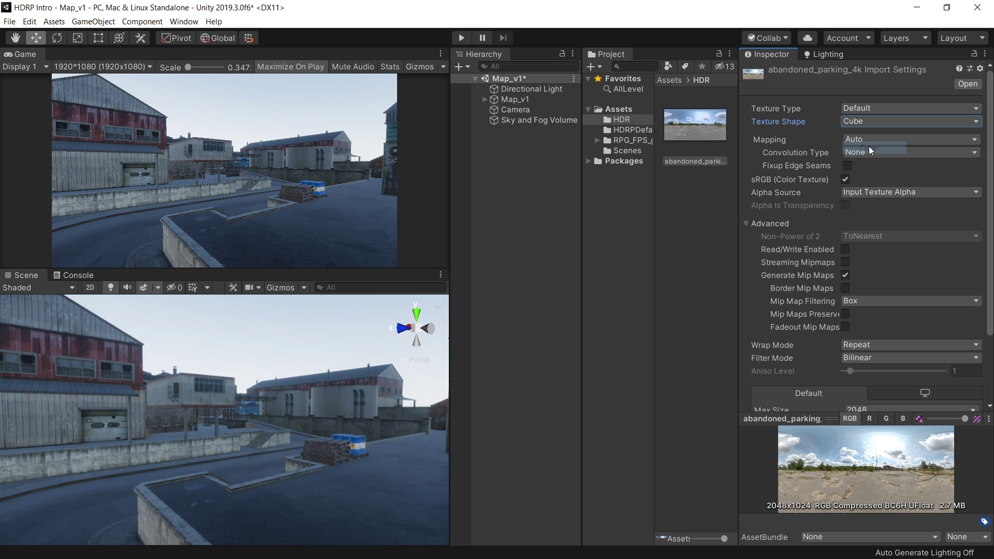
{"action": "scroll", "coordinate": [983, 353], "scroll_direction": "down", "scroll_amount": 3}
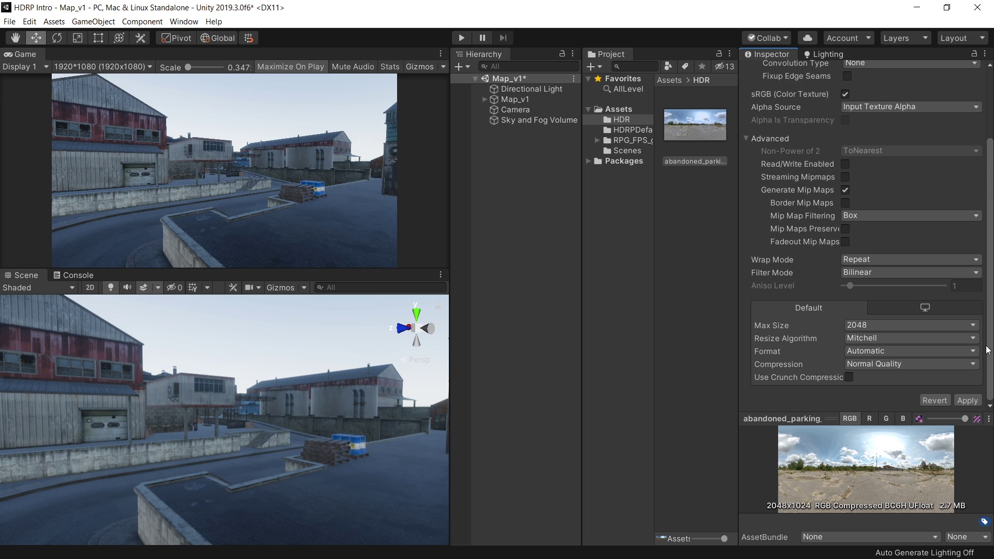
{"action": "left_click", "coordinate": [875, 326]}
{"action": "left_click", "coordinate": [879, 426]}
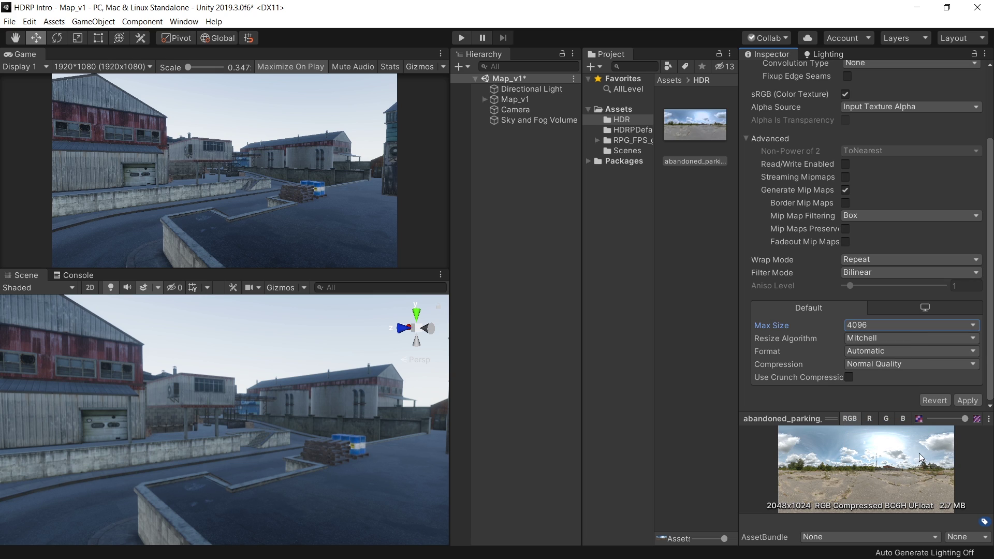
{"action": "left_click", "coordinate": [967, 400]}
{"action": "left_click", "coordinate": [530, 122]}
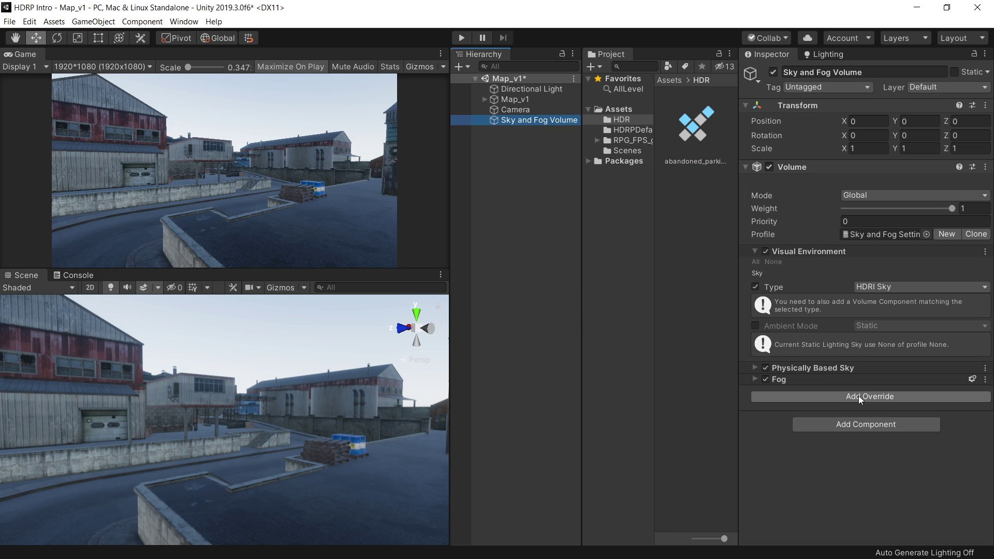
Step: Add an HDRI Sky override with all settings enabled and abandoned_parking_4k as its cubemap
{"action": "left_click", "coordinate": [862, 397]}
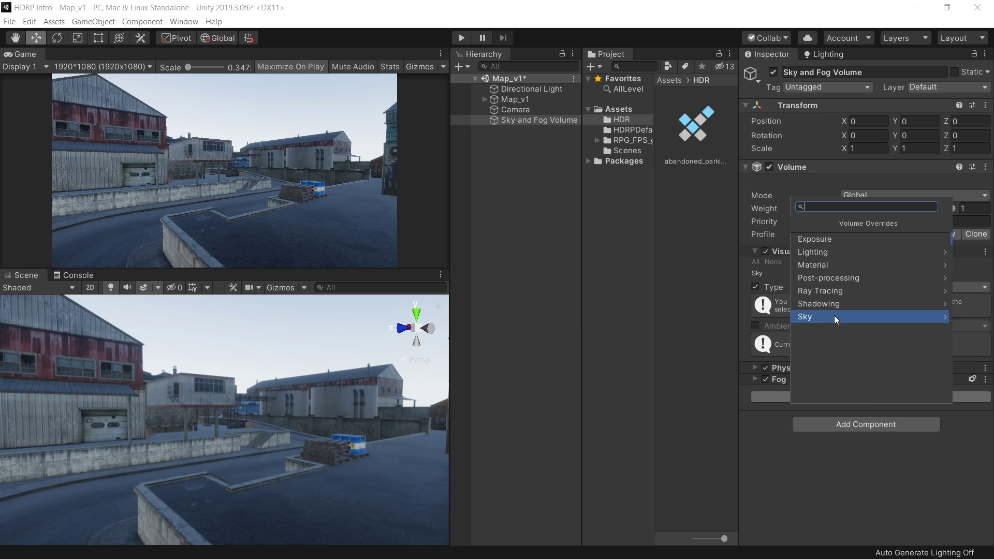
{"action": "left_click", "coordinate": [834, 316]}
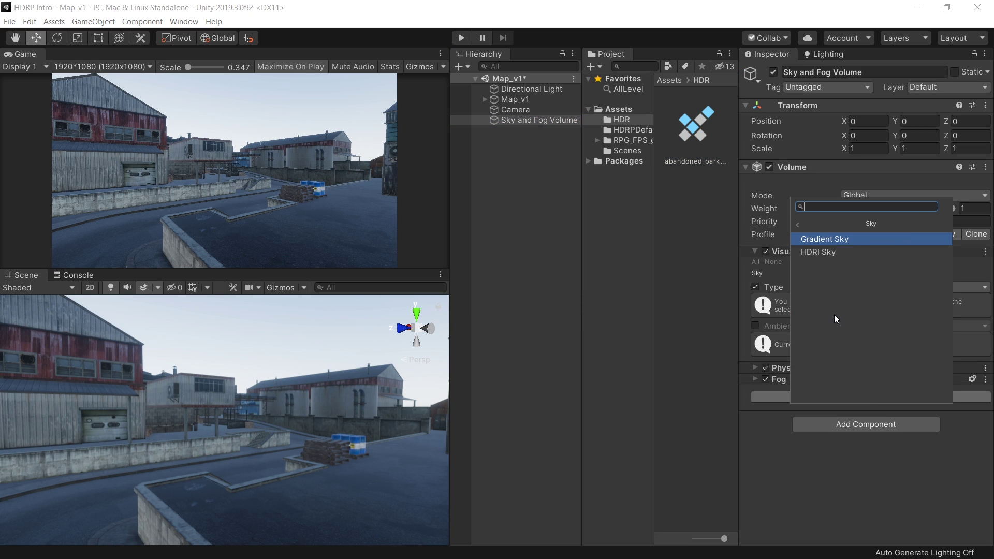
{"action": "left_click", "coordinate": [833, 255]}
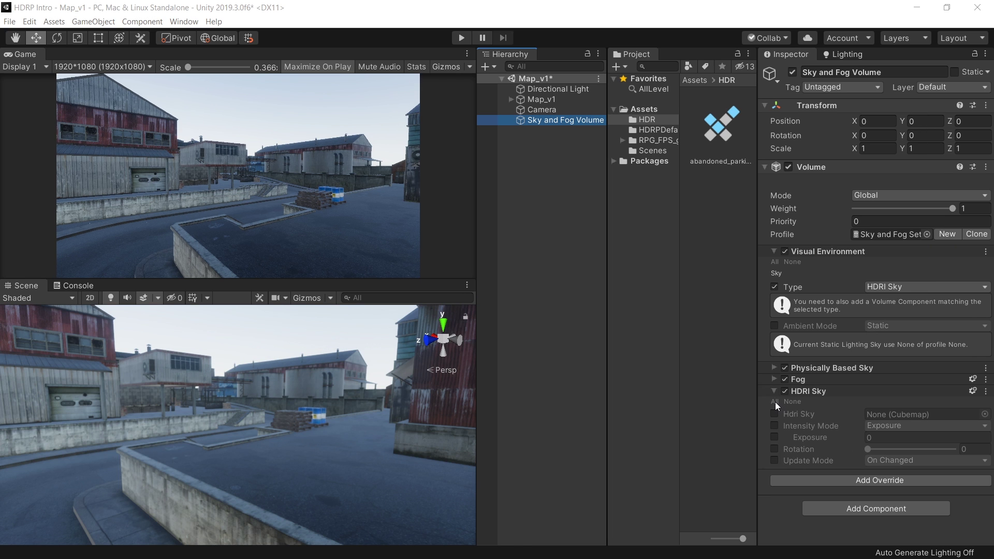
{"action": "left_click", "coordinate": [776, 401]}
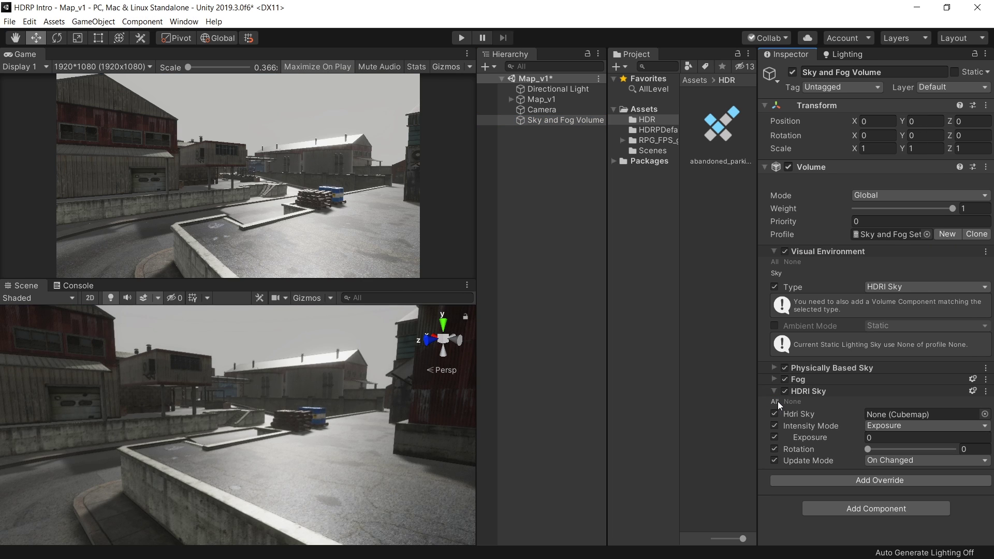
{"action": "left_click", "coordinate": [985, 414]}
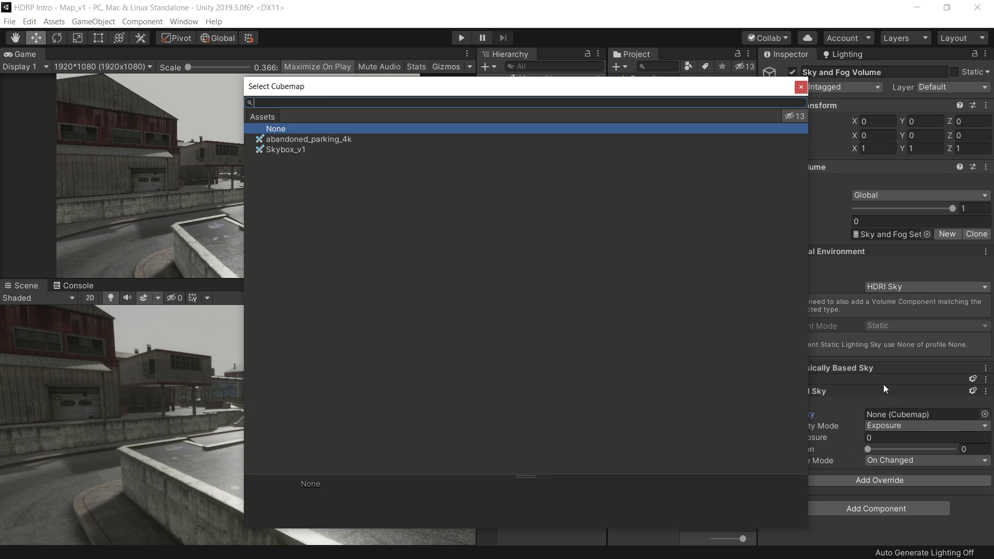
{"action": "left_click", "coordinate": [329, 138]}
{"action": "left_click", "coordinate": [800, 90]}
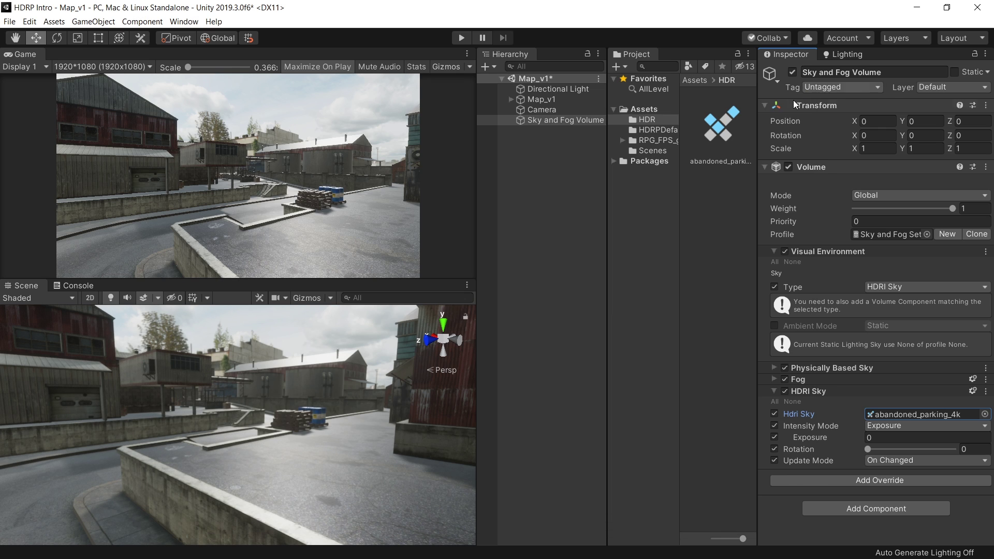
{"action": "left_click", "coordinate": [572, 335]}
{"action": "key", "text": "shift+space"}
{"action": "right_click_drag", "start_coordinate": [571, 256], "coordinate": [570, 193]}
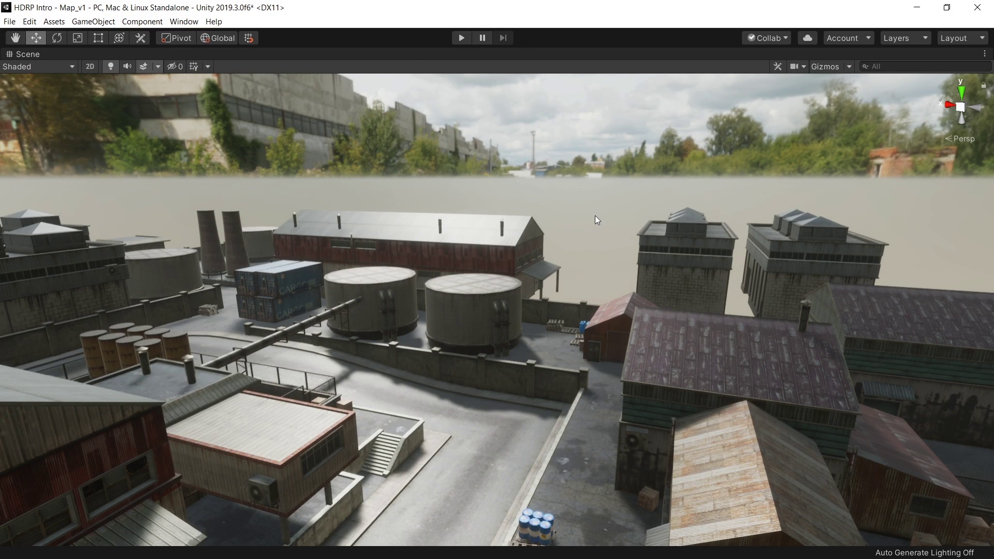
Step: Select the Sky and Fog Volume and fly around the factory yard to check the HDRI sky
{"action": "key", "text": "shift+space"}
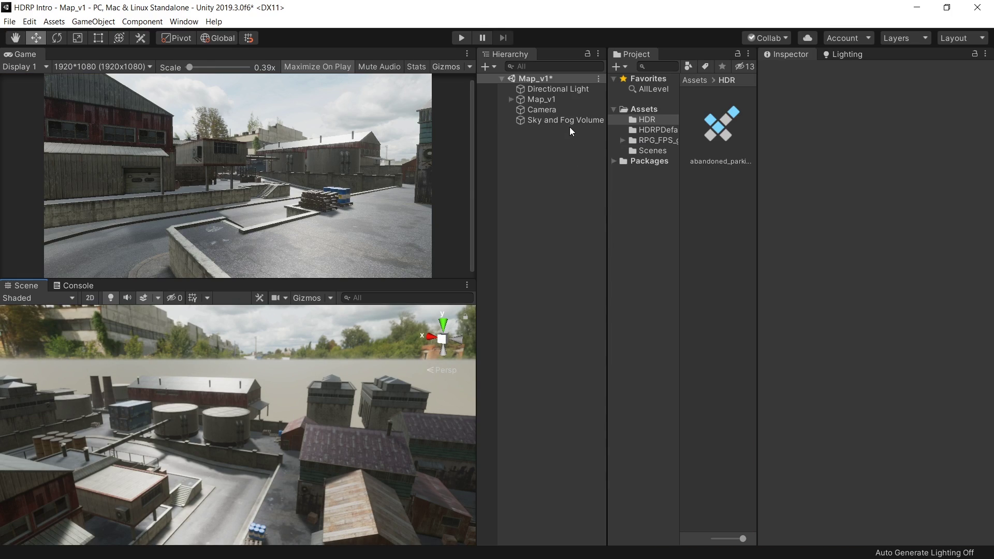
{"action": "left_click", "coordinate": [565, 120]}
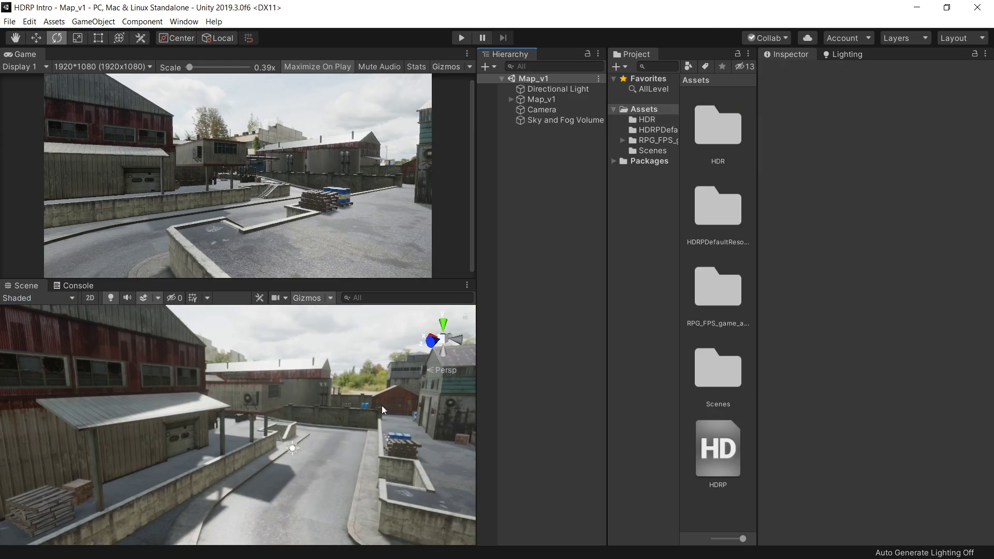
{"action": "key", "text": "shift+space"}
{"action": "right_click_drag", "start_coordinate": [606, 348], "coordinate": [395, 234]}
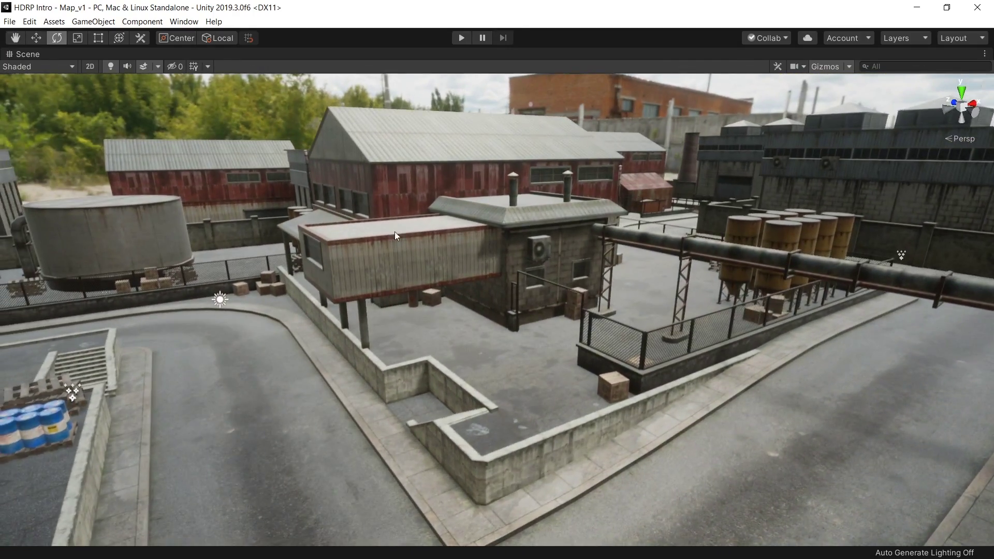
{"action": "middle_click_drag", "start_coordinate": [421, 286], "coordinate": [427, 321]}
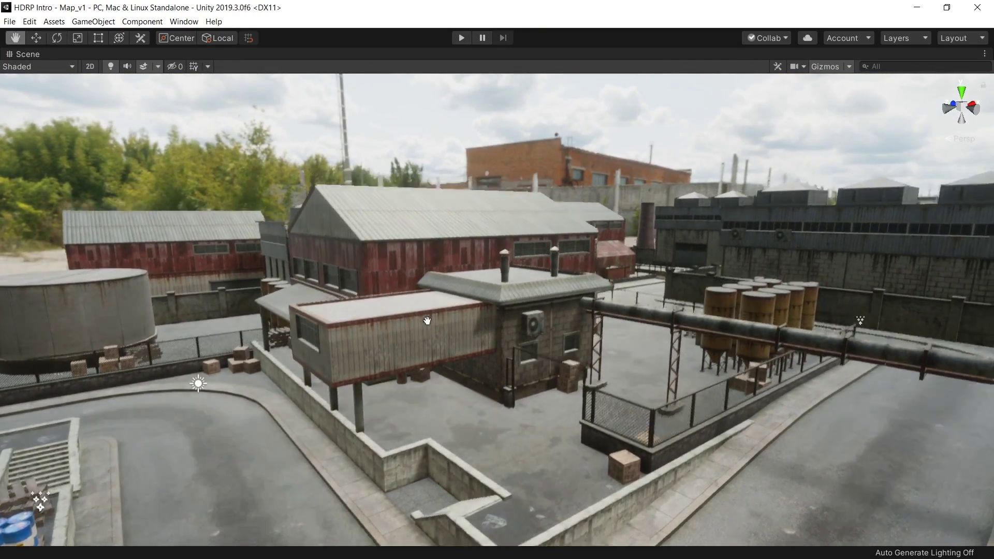
Step: Disable the Sky and Fog Volume and the Directional Light
{"action": "key", "text": "shift+space"}
{"action": "left_click", "coordinate": [551, 120]}
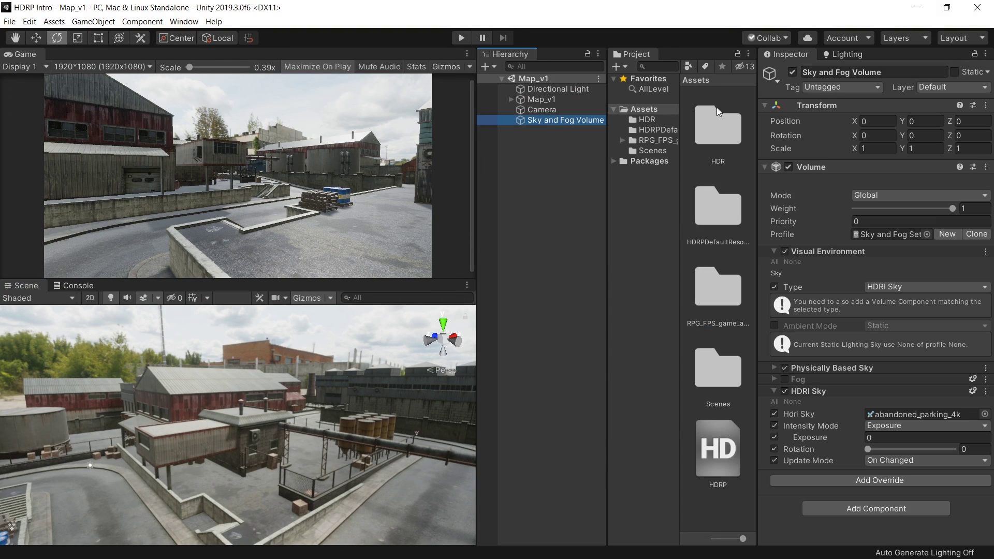
{"action": "left_click", "coordinate": [792, 72]}
{"action": "left_click", "coordinate": [580, 89]}
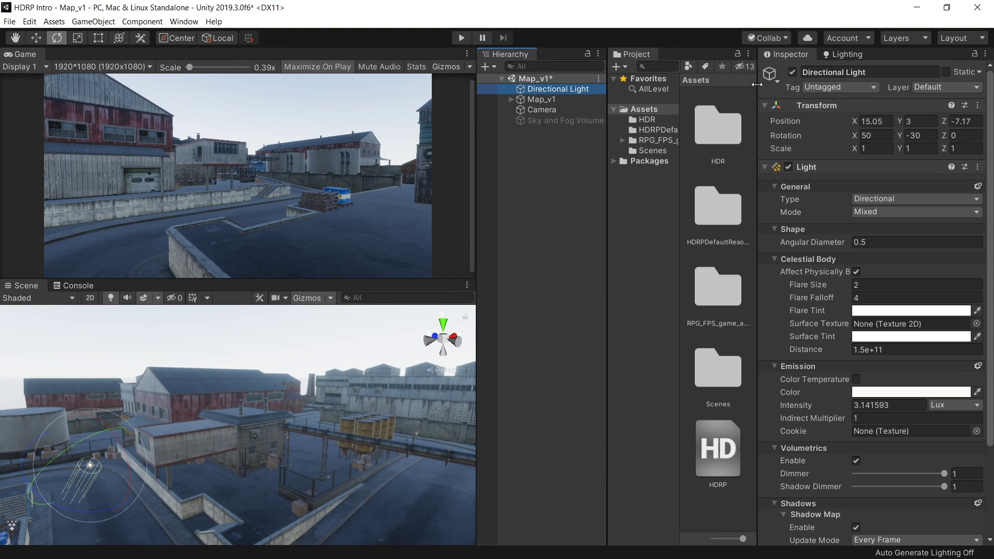
{"action": "left_click", "coordinate": [792, 73]}
Step: Add the DefaultSceneRoot prefab from HDRPDefaultResources to the scene
{"action": "left_click", "coordinate": [643, 109]}
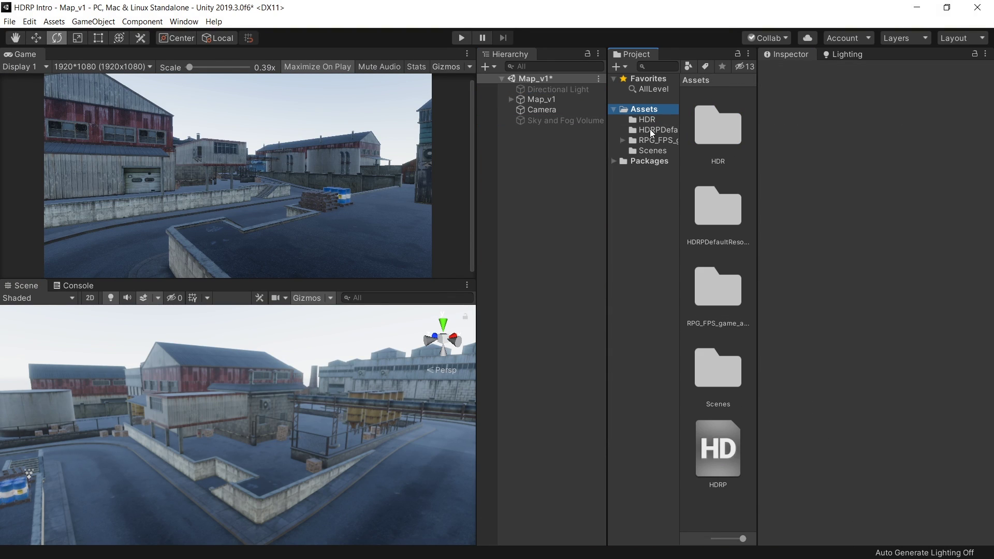
{"action": "left_click", "coordinate": [650, 129]}
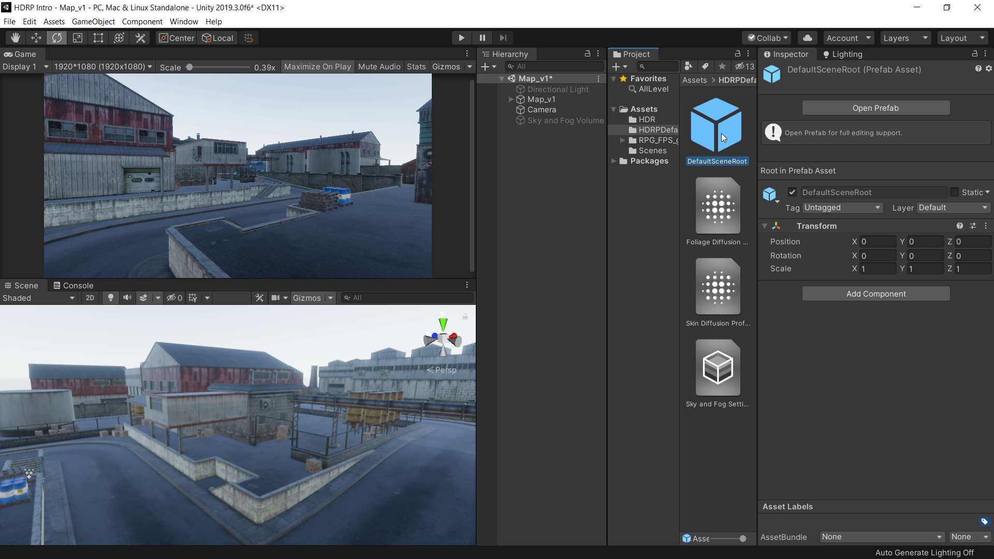
{"action": "left_click_drag", "start_coordinate": [723, 125], "coordinate": [570, 247]}
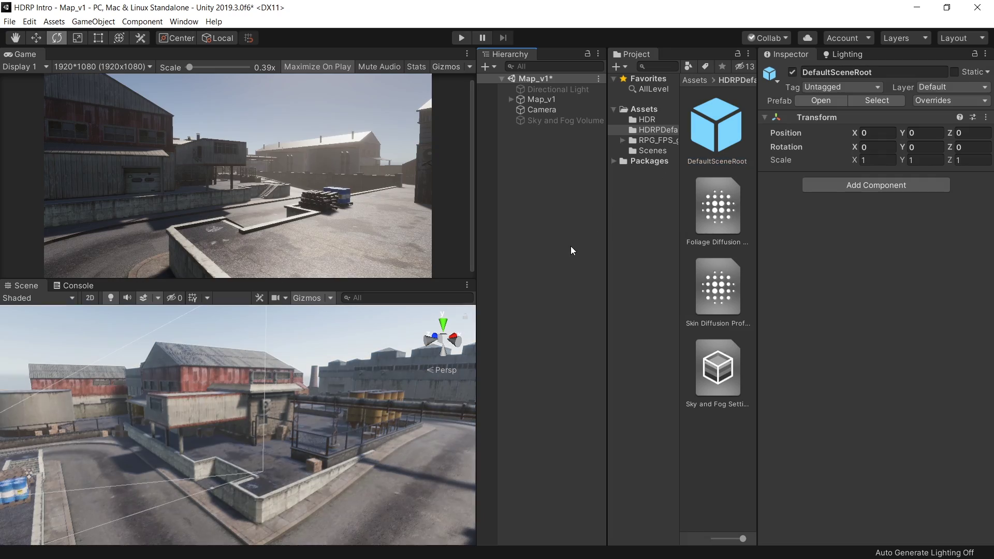
{"action": "left_click", "coordinate": [545, 341]}
{"action": "key", "text": "shift+space"}
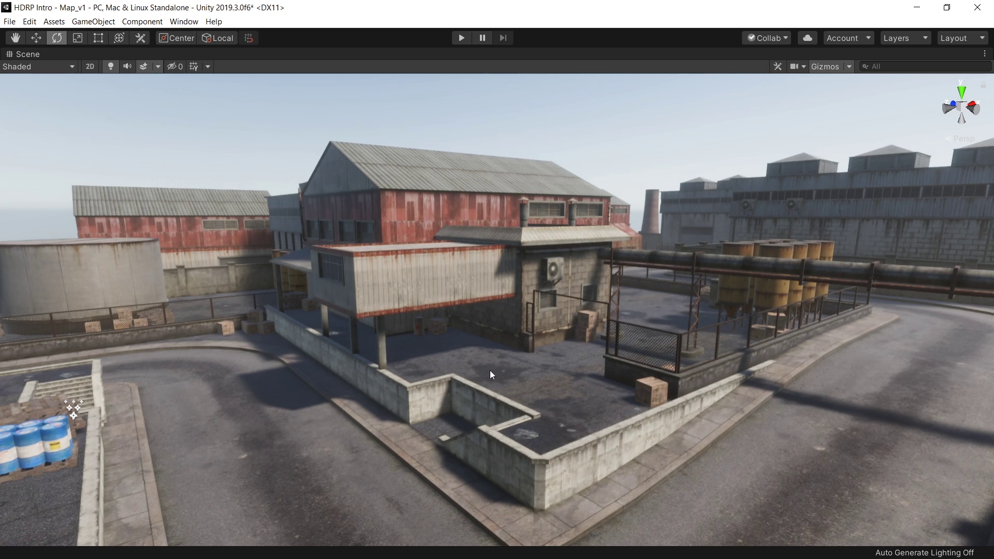
{"action": "left_click_drag", "start_coordinate": [491, 374], "coordinate": [435, 278], "text": "alt"}
Step: Expand DefaultSceneRoot and inspect its Main Camera and its Directional Light's 10000 lux intensity
{"action": "key", "text": "shift+space"}
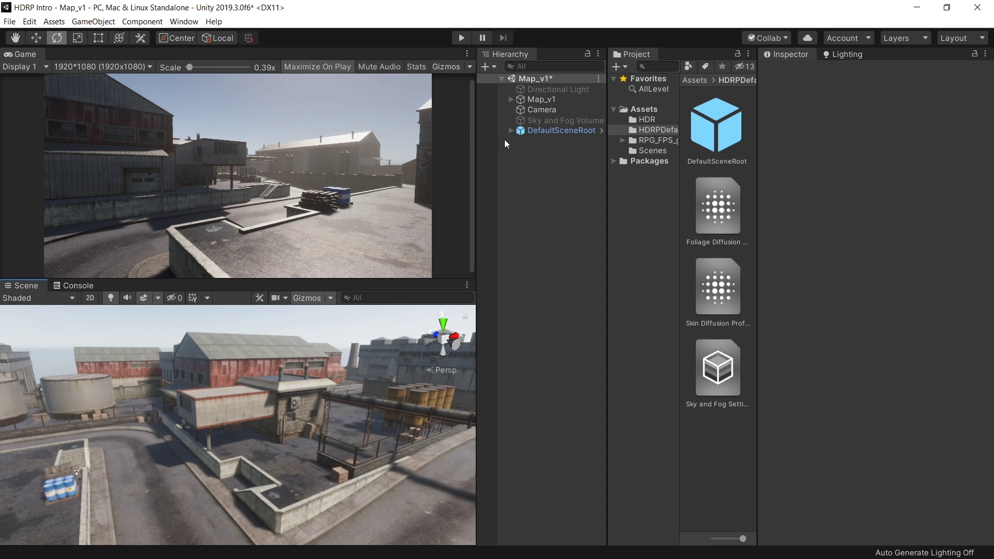
{"action": "left_click", "coordinate": [511, 131]}
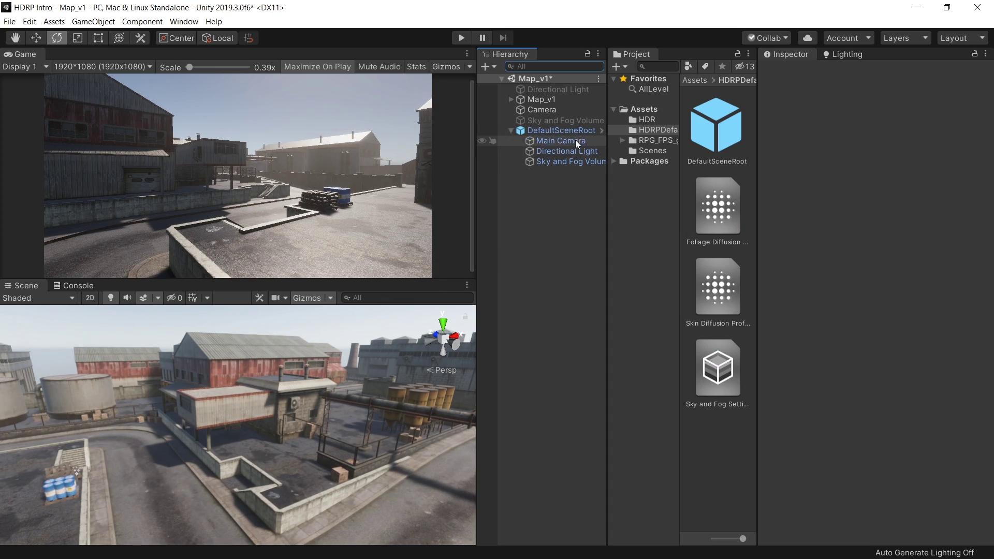
{"action": "left_click", "coordinate": [576, 140]}
{"action": "left_click", "coordinate": [565, 151]}
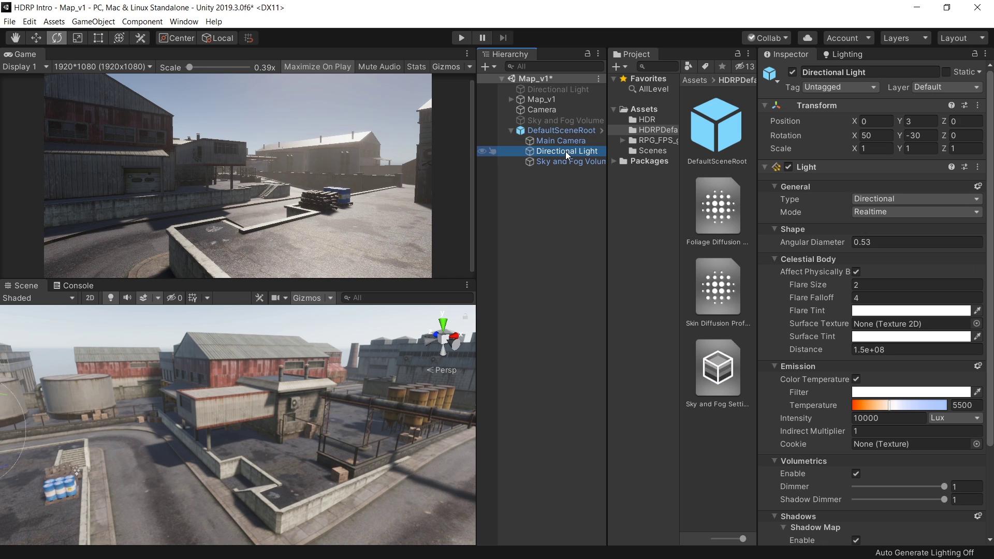
{"action": "left_click", "coordinate": [890, 419]}
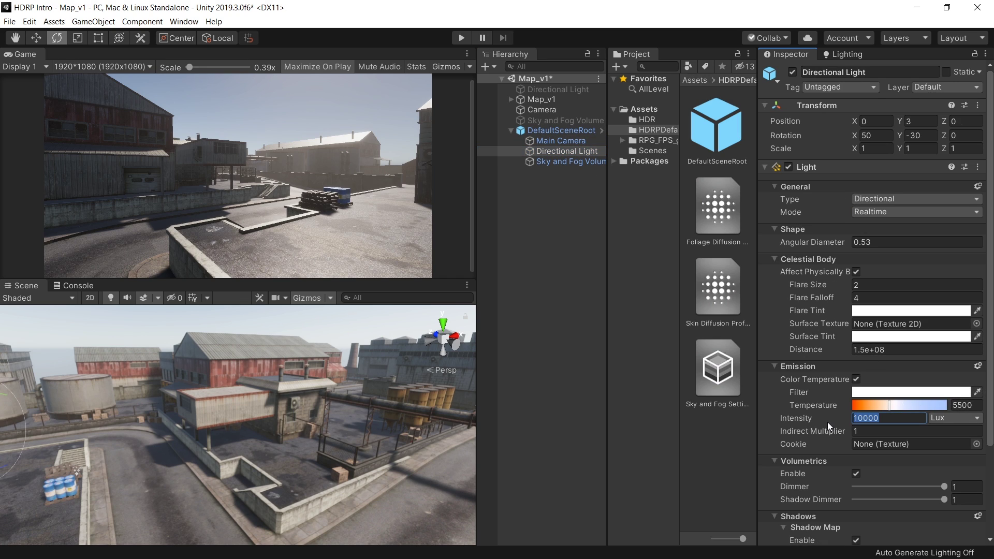
{"action": "left_click", "coordinate": [890, 421]}
{"action": "left_click", "coordinate": [890, 420]}
Step: Select the Sky and Fog Volume and locate its DefaultHDRISky cubemap in the project
{"action": "left_click", "coordinate": [559, 164]}
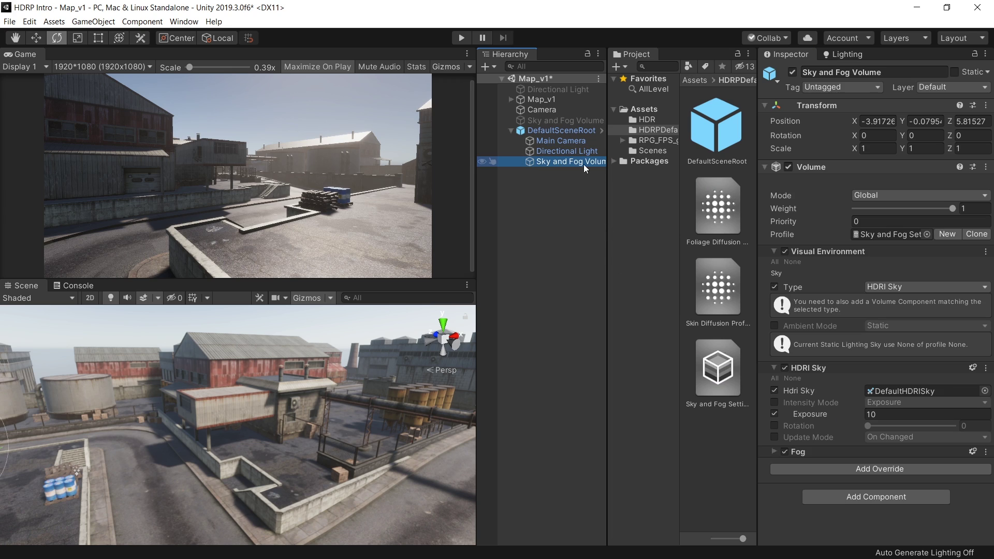
{"action": "left_click", "coordinate": [901, 390]}
{"action": "left_click", "coordinate": [725, 408]}
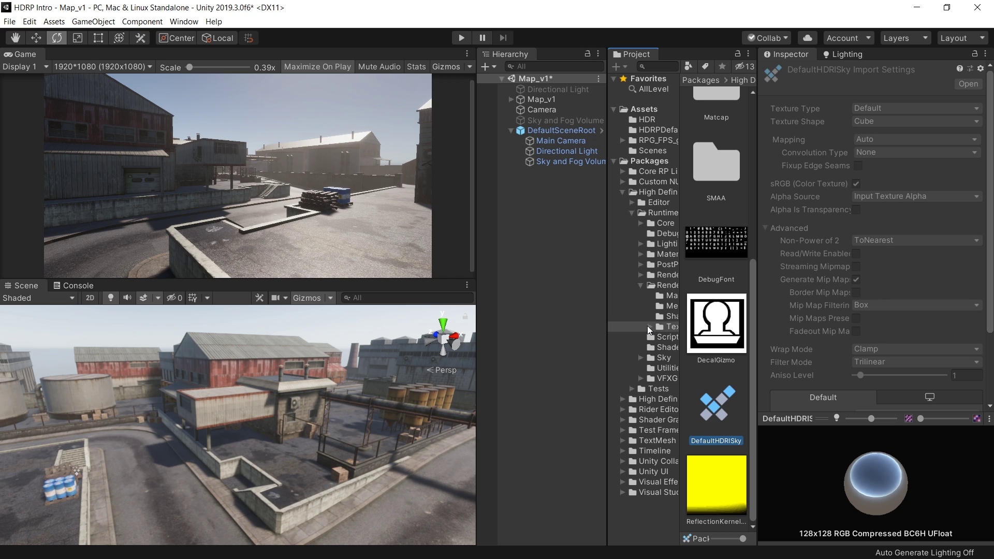
{"action": "key", "text": "ctrl+z"}
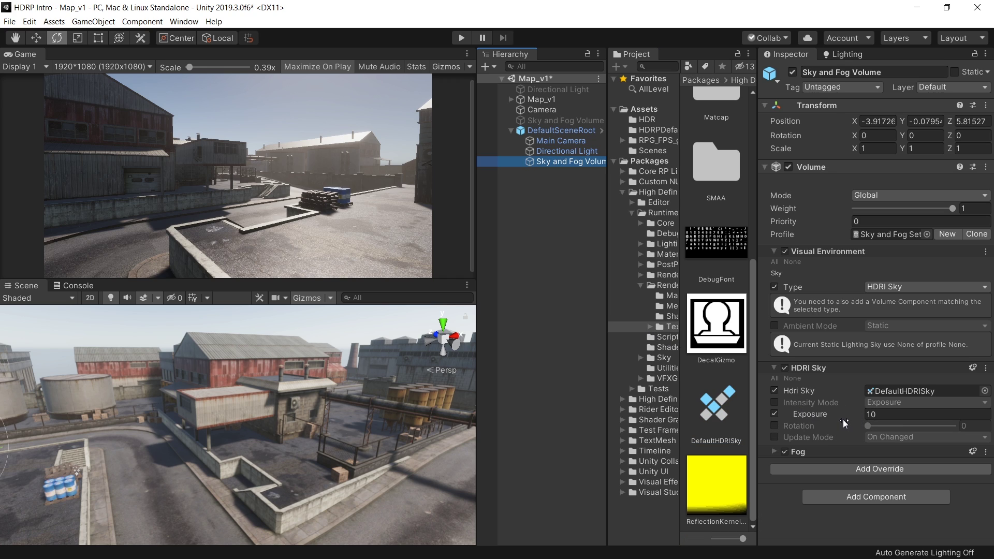
Step: Review DefaultSceneRoot, its Main Camera and Directional Light, then reselect the Sky and Fog Volume
{"action": "left_click", "coordinate": [511, 130]}
{"action": "left_click", "coordinate": [555, 132]}
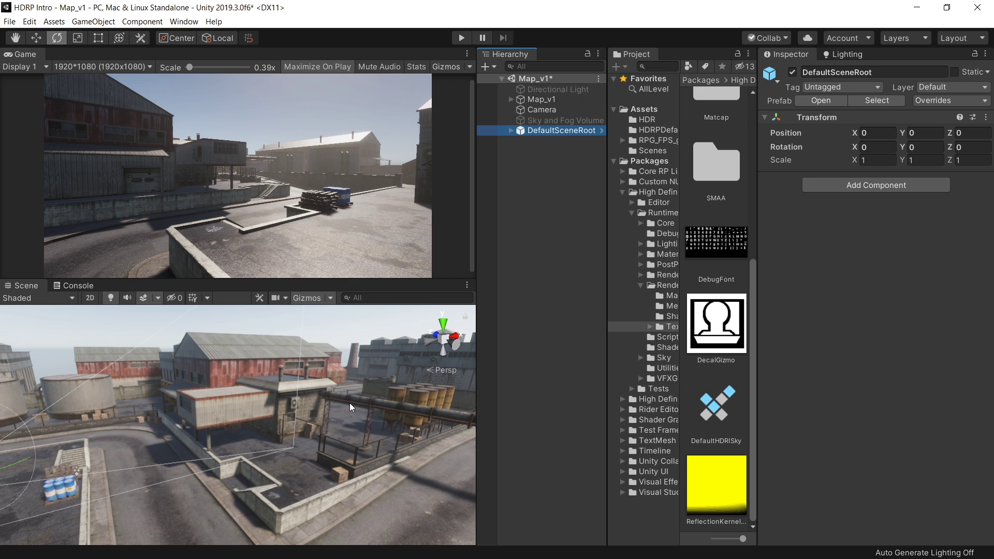
{"action": "left_click", "coordinate": [510, 130]}
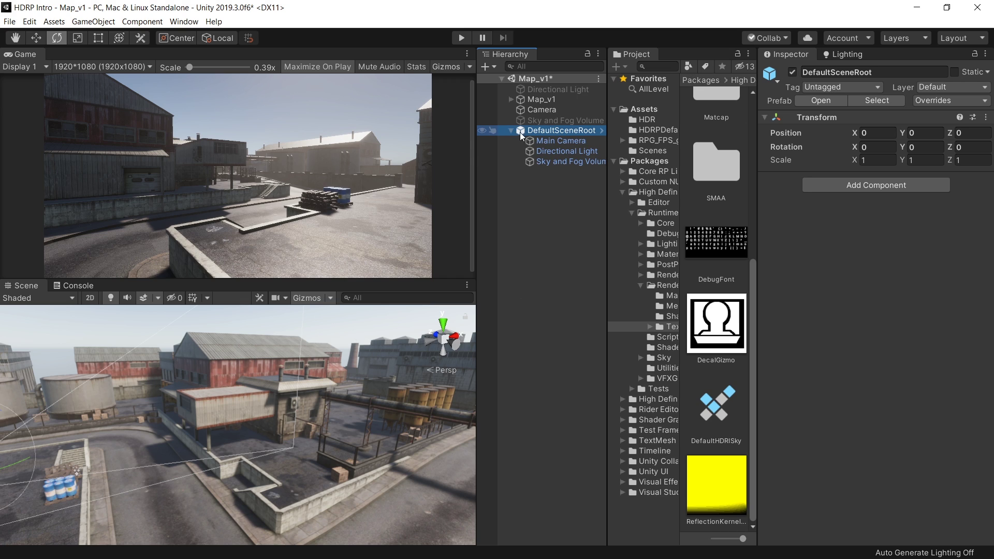
{"action": "left_click", "coordinate": [539, 140]}
{"action": "left_click", "coordinate": [549, 150]}
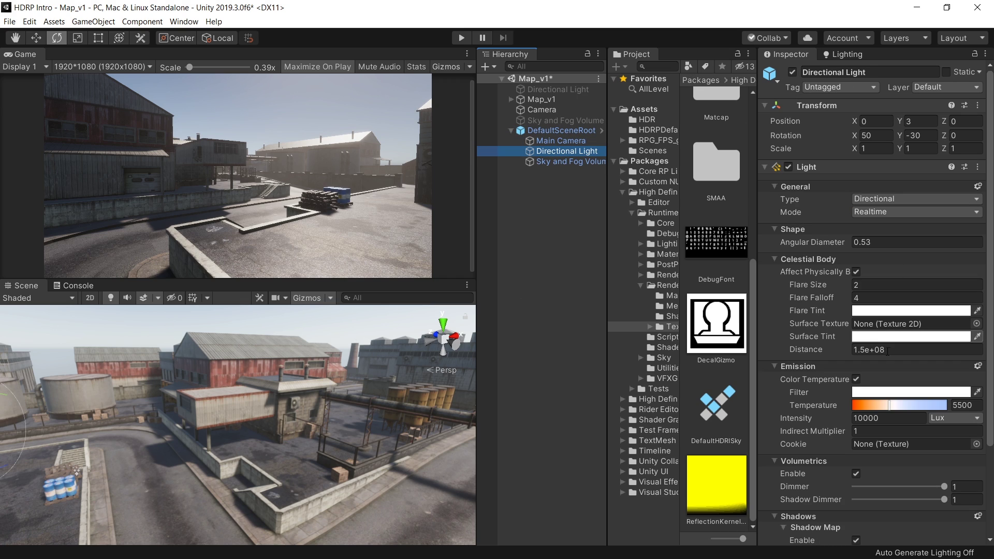
{"action": "left_click", "coordinate": [578, 162]}
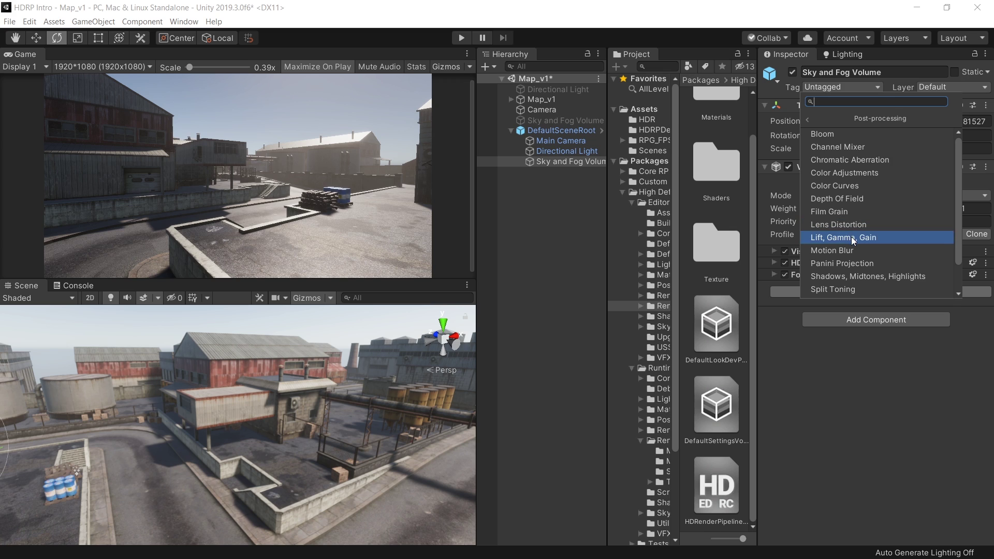
Step: Add a Lift, Gamma, Gain override with a warm reddish Lift and save the scene
{"action": "left_click", "coordinate": [870, 235]}
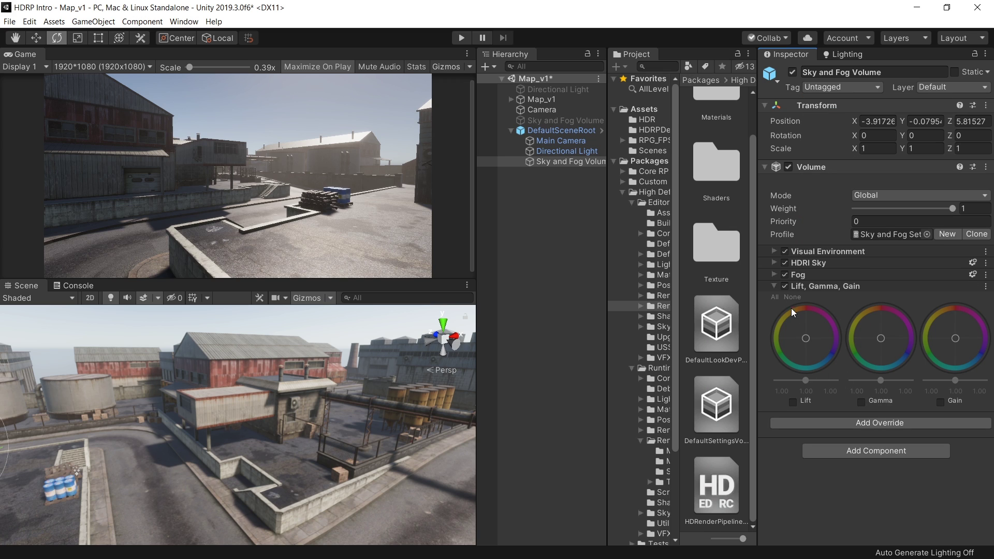
{"action": "left_click", "coordinate": [792, 401]}
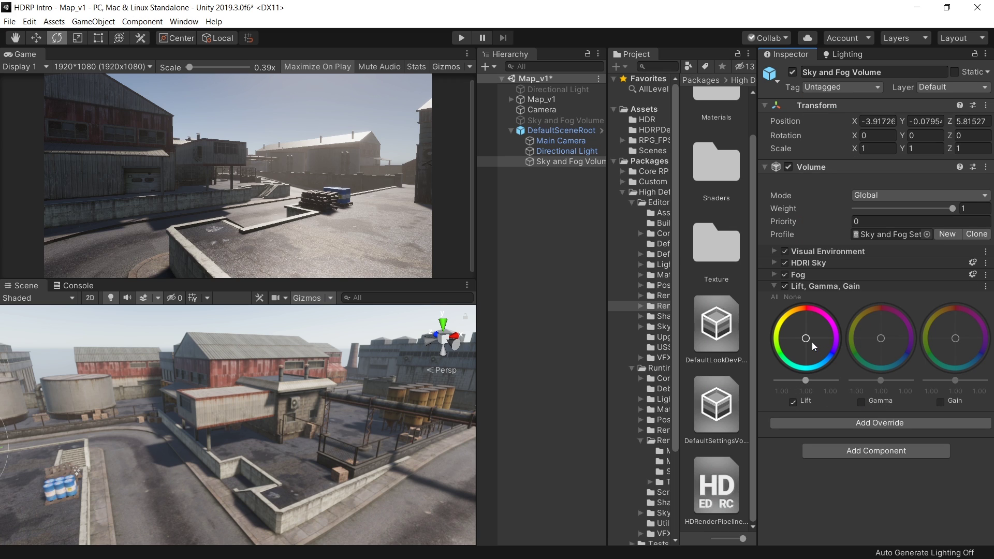
{"action": "left_click_drag", "start_coordinate": [812, 345], "coordinate": [794, 319]}
{"action": "left_click", "coordinate": [561, 231]}
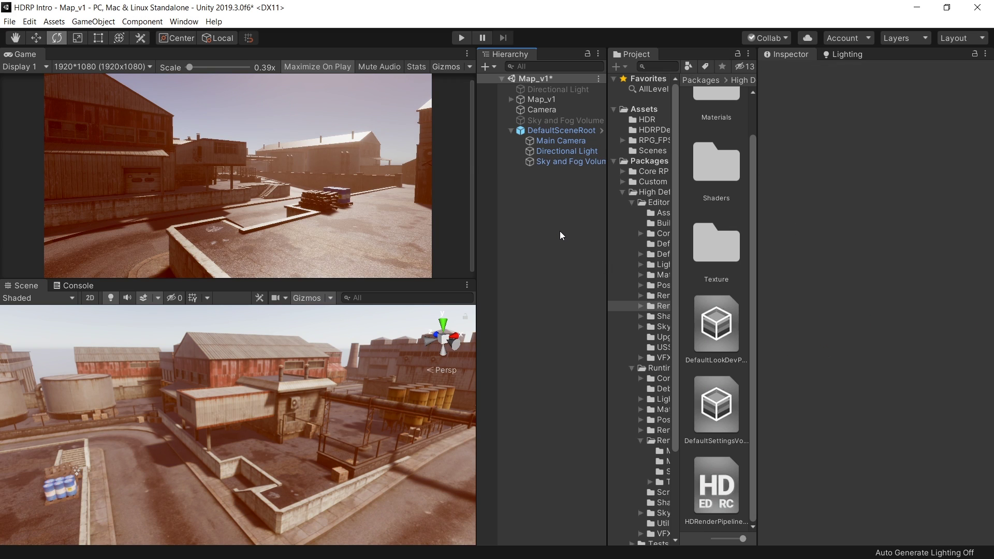
{"action": "key", "text": "ctrl+s"}
Step: Reopen the HDRP Intro project, then reselect the Sky and Fog Volume and DefaultSceneRoot
{"action": "left_click", "coordinate": [559, 161]}
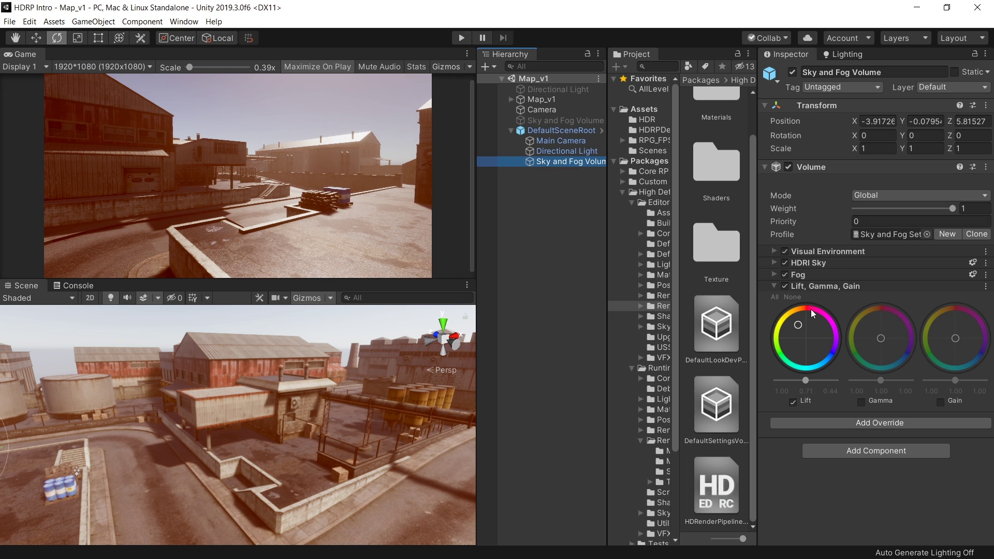
{"action": "left_click", "coordinate": [571, 217]}
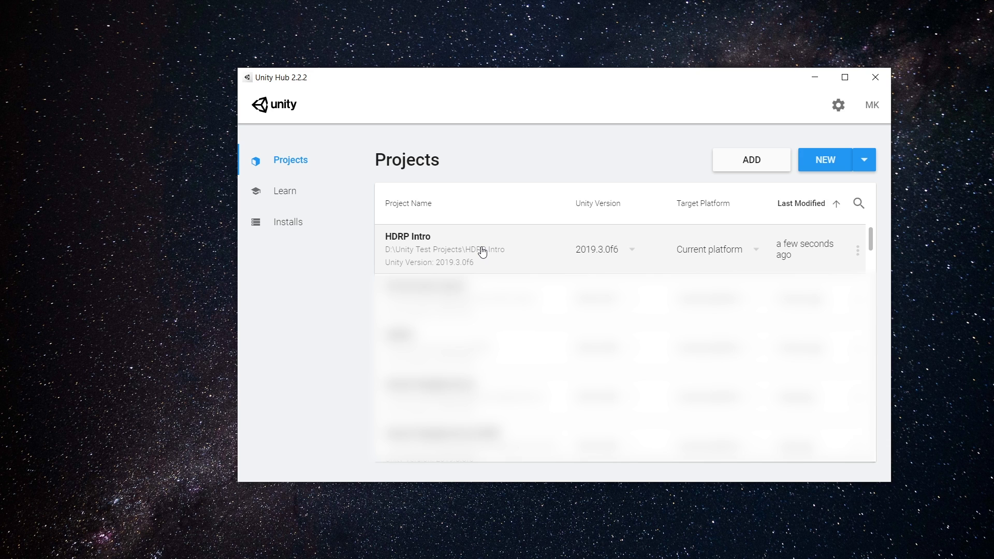
{"action": "left_click", "coordinate": [408, 235]}
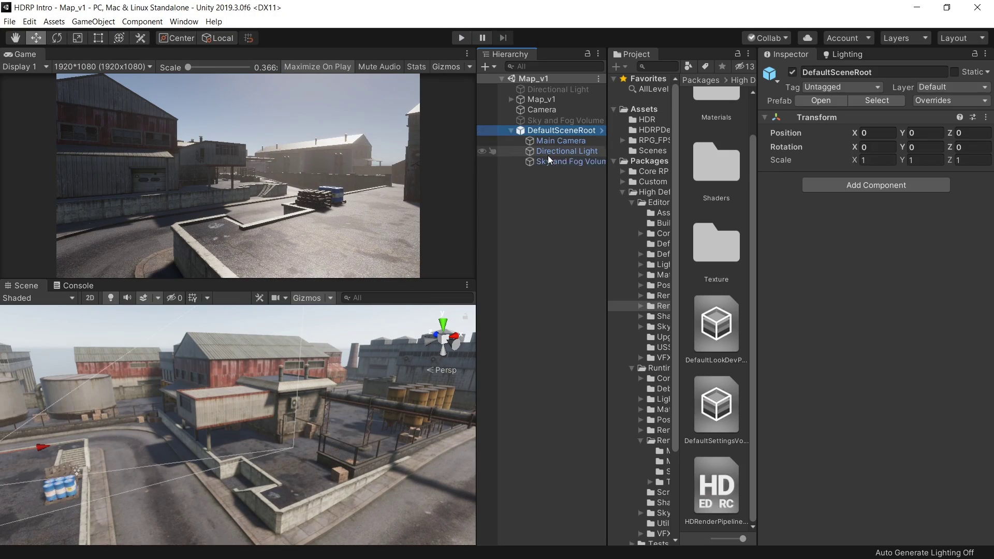
{"action": "left_click", "coordinate": [559, 161]}
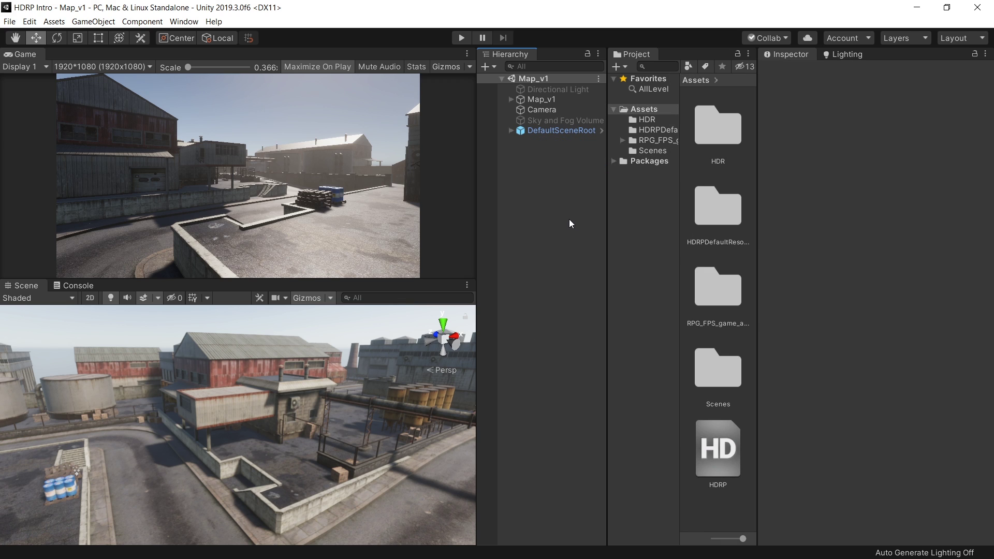
{"action": "left_click", "coordinate": [566, 131]}
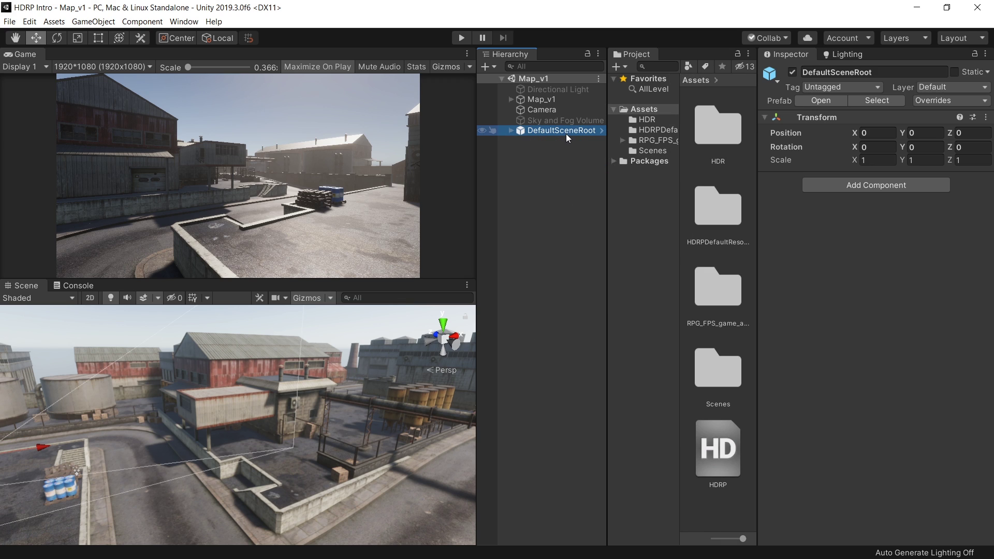
Step: Delete DefaultSceneRoot and enable the map's own Directional Light at 10000 lux
{"action": "key", "text": "Delete"}
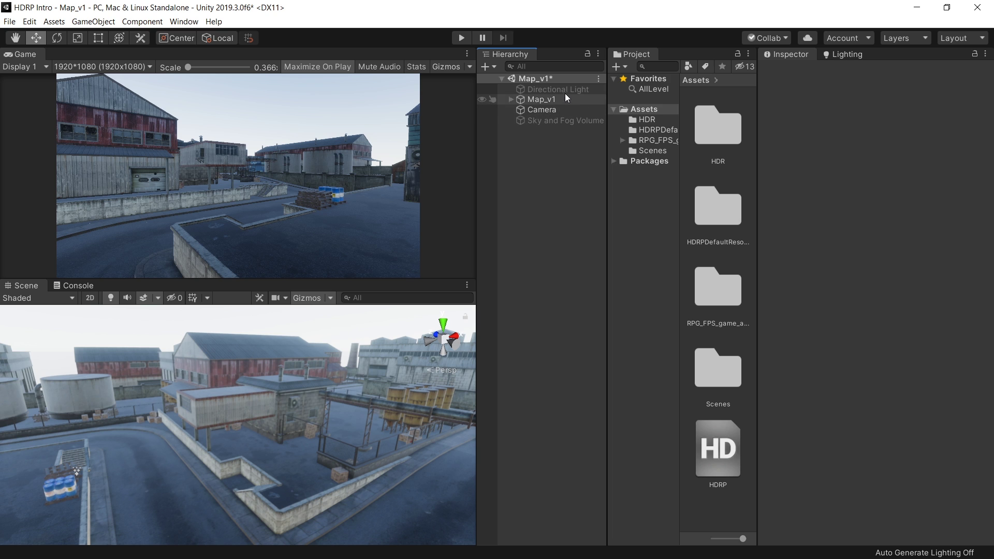
{"action": "left_click", "coordinate": [565, 89]}
{"action": "left_click", "coordinate": [792, 72]}
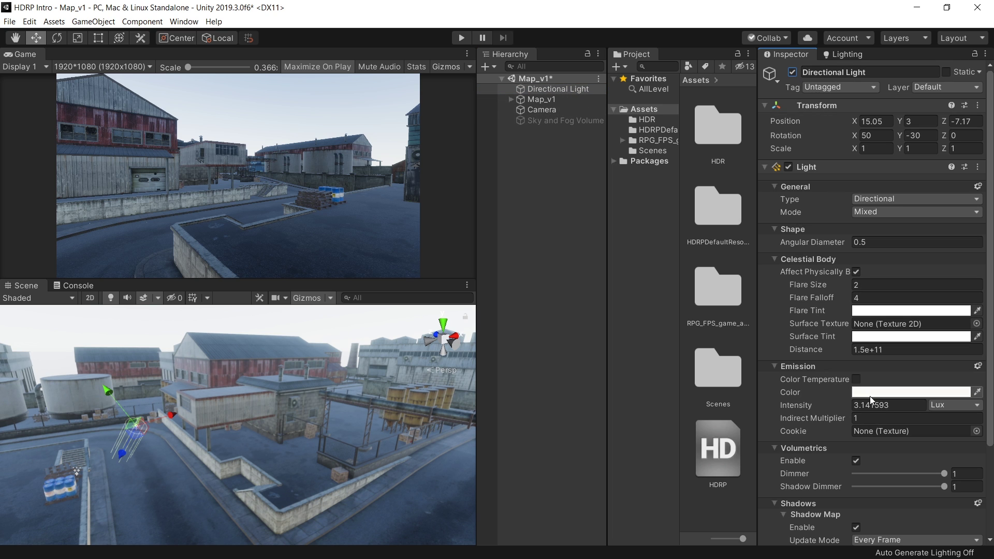
{"action": "left_click", "coordinate": [889, 405]}
{"action": "type", "text": "10000"}
{"action": "key", "text": "Return"}
Step: Set the sun's shadow resolution to Ultra
{"action": "scroll", "coordinate": [880, 419], "scroll_direction": "down", "scroll_amount": 3}
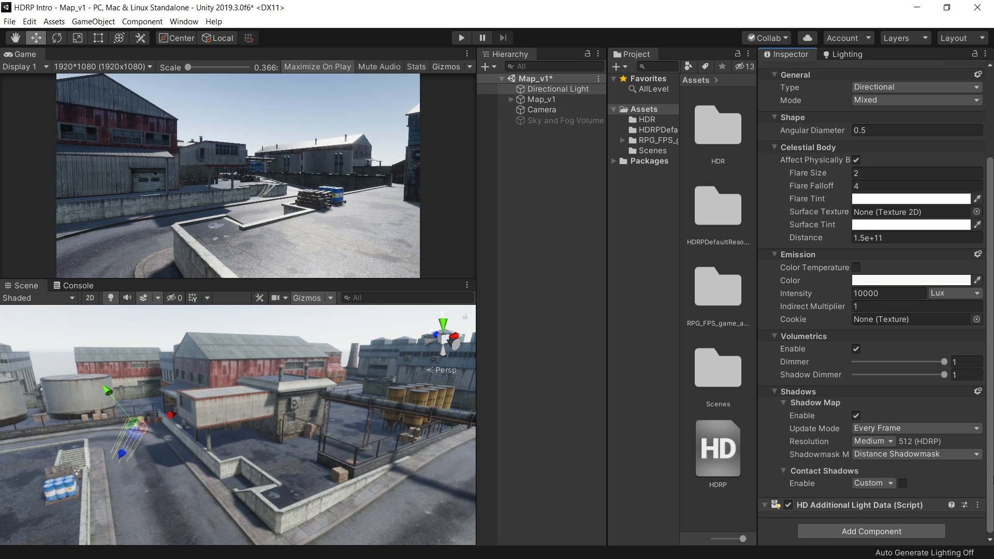
{"action": "left_click", "coordinate": [880, 441]}
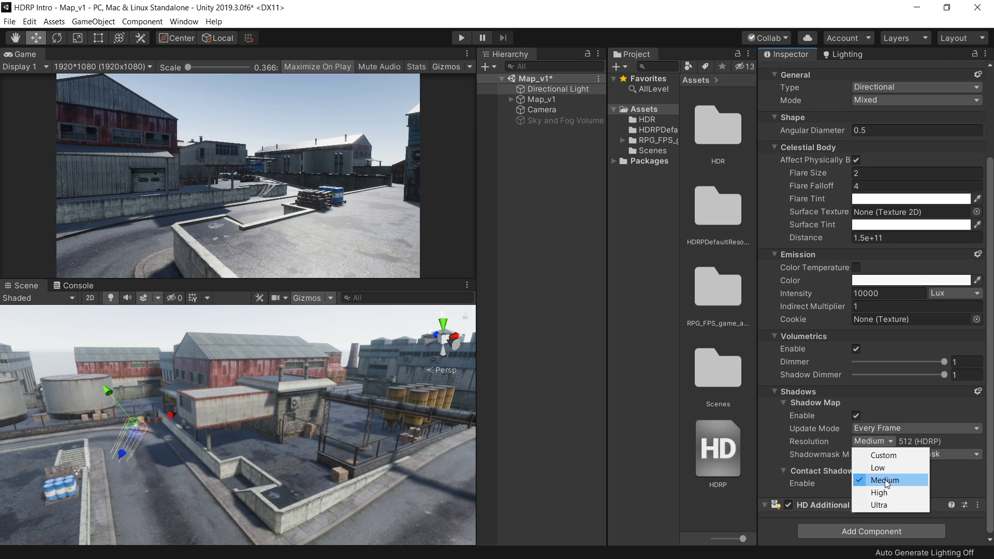
{"action": "left_click", "coordinate": [885, 506]}
{"action": "scroll", "coordinate": [985, 441], "scroll_direction": "up", "scroll_amount": 5}
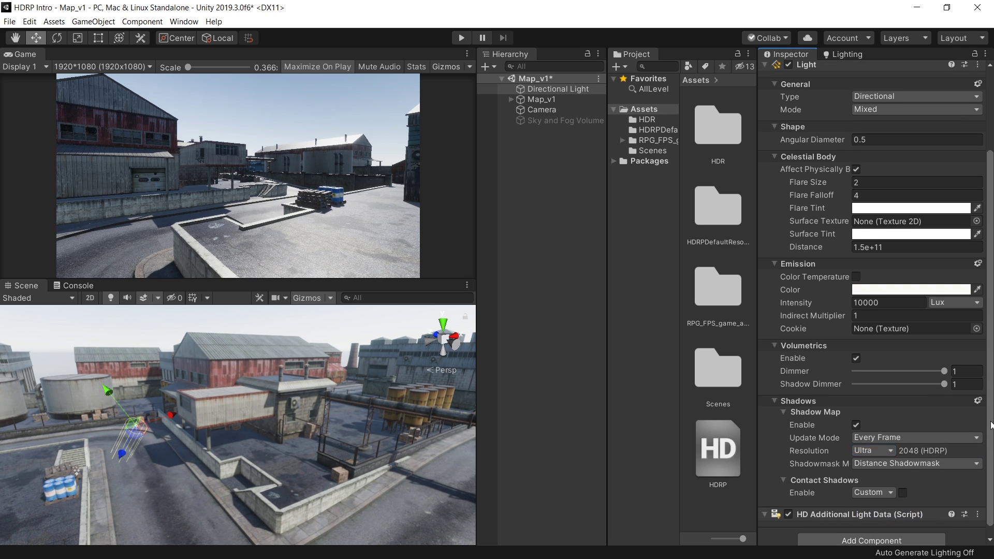
Step: Activate the map's Sky and Fog Volume and set its HDRI sky exposure to 9
{"action": "left_click", "coordinate": [564, 120]}
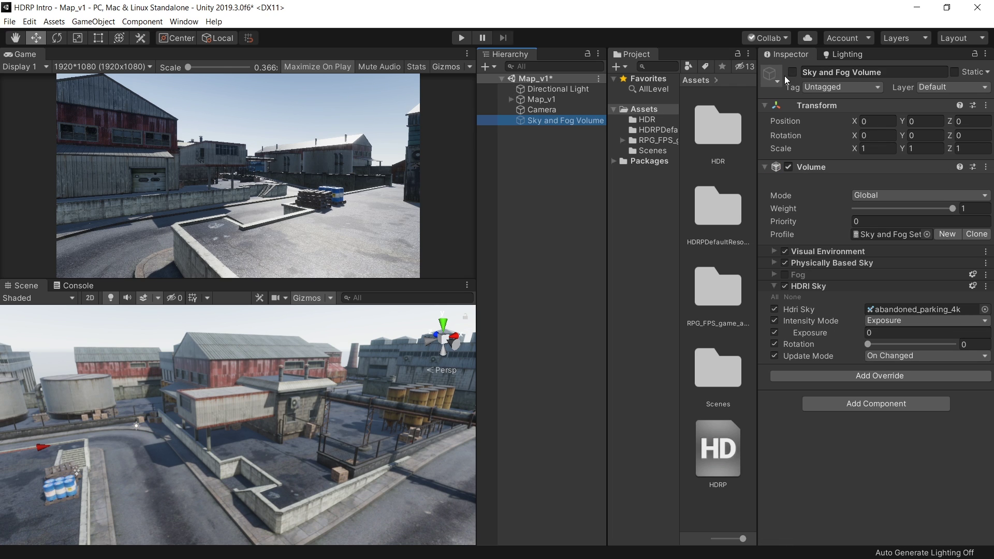
{"action": "left_click", "coordinate": [792, 73]}
{"action": "left_click", "coordinate": [858, 335]}
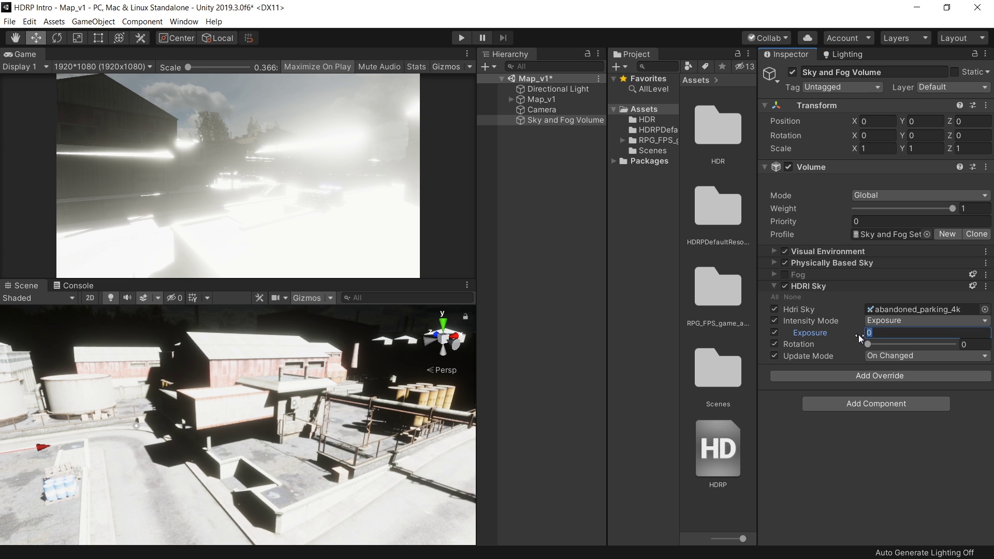
{"action": "type", "text": "9"}
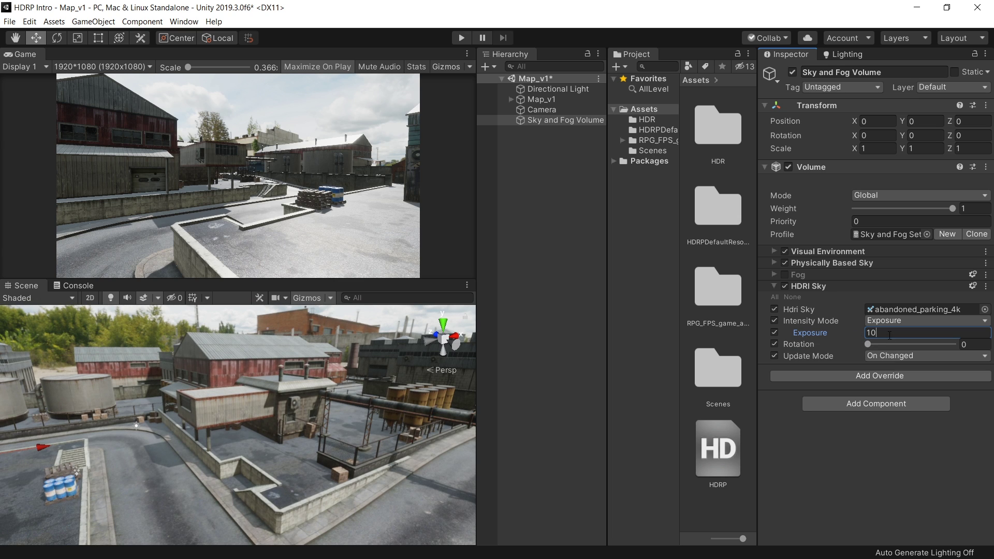
Step: Rotate the Directional Light to Y -150 and Z 0
{"action": "left_click", "coordinate": [558, 89]}
{"action": "key", "text": "e"}
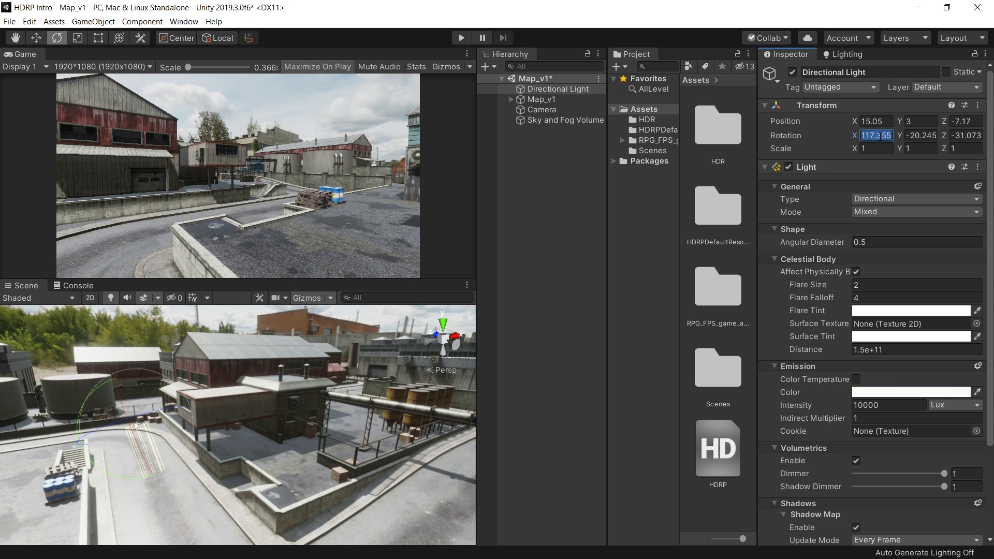
{"action": "left_click", "coordinate": [922, 135]}
{"action": "type", "text": "-150"}
{"action": "key", "text": "Tab"}
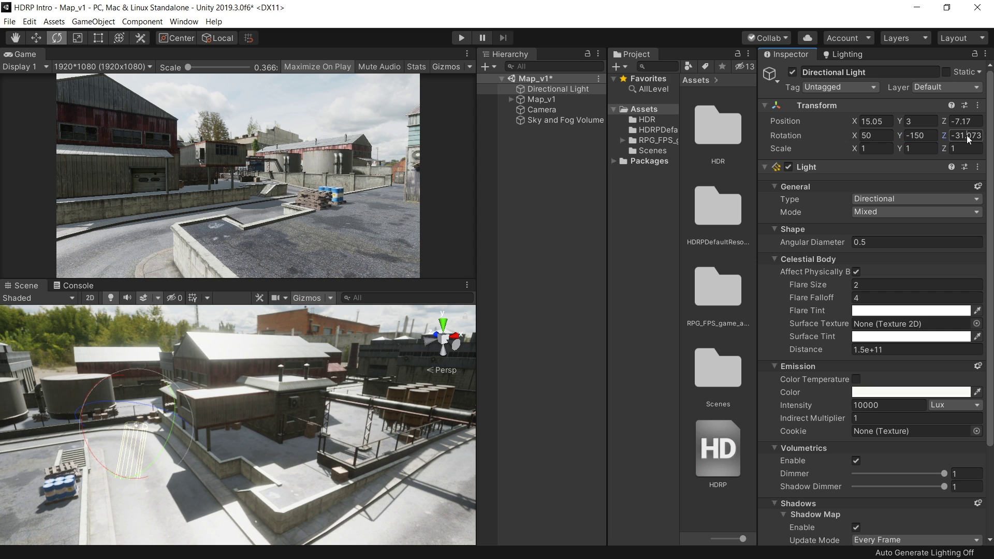
{"action": "type", "text": "0"}
{"action": "left_click", "coordinate": [558, 89]}
Step: Enable colour temperature on the sun with value 55 and inspect the lit industrial yard
{"action": "left_click", "coordinate": [657, 130]}
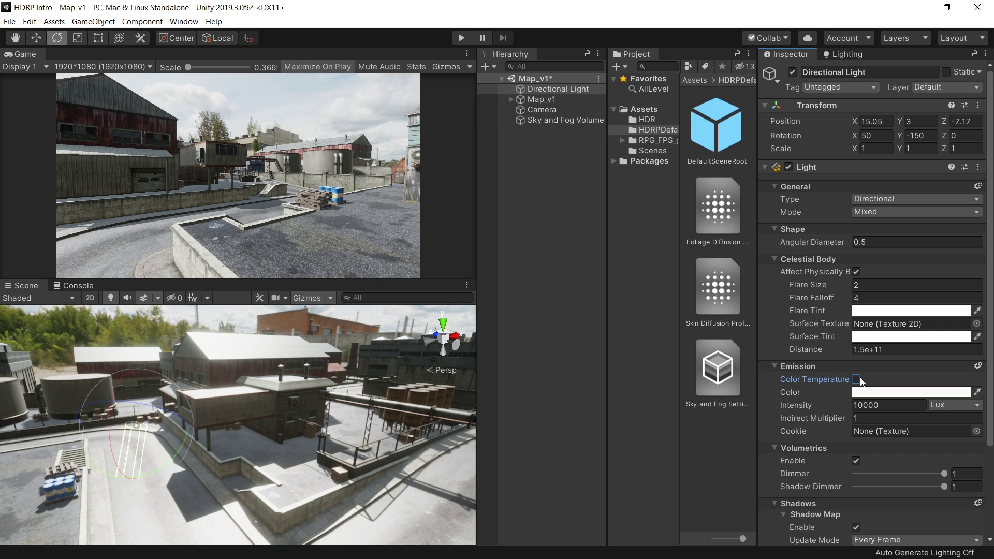
{"action": "left_click", "coordinate": [856, 379]}
{"action": "left_click", "coordinate": [962, 405]}
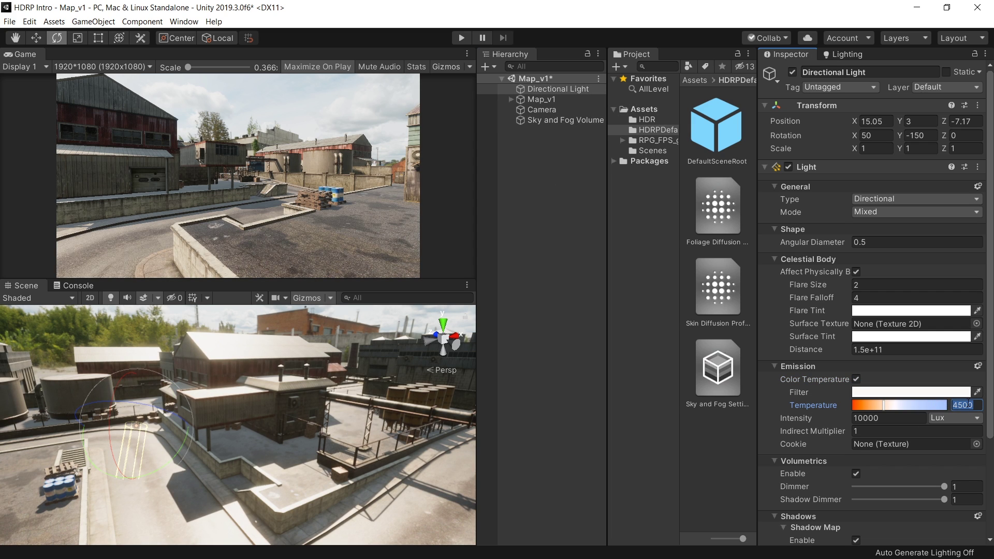
{"action": "type", "text": "55"}
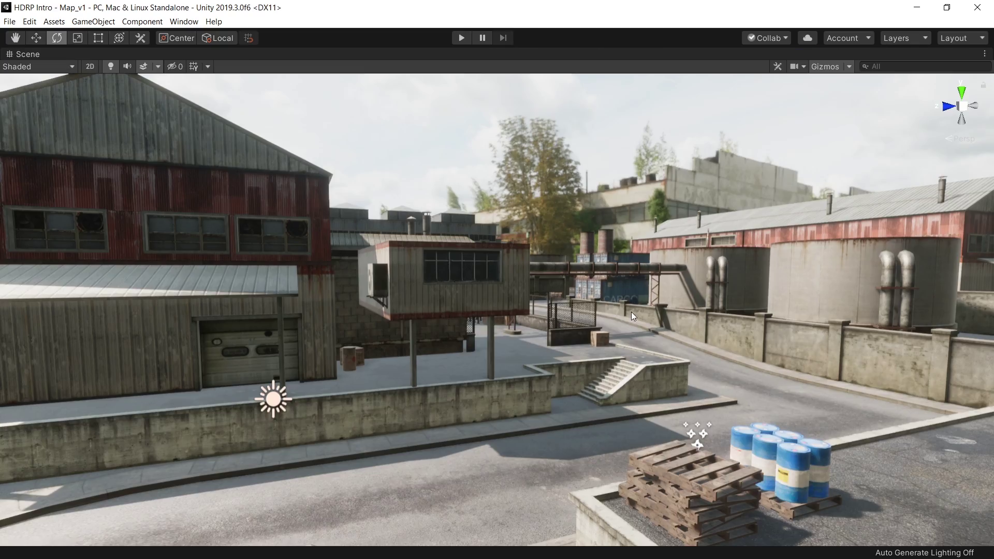
{"action": "right_click_drag", "start_coordinate": [632, 311], "coordinate": [528, 259]}
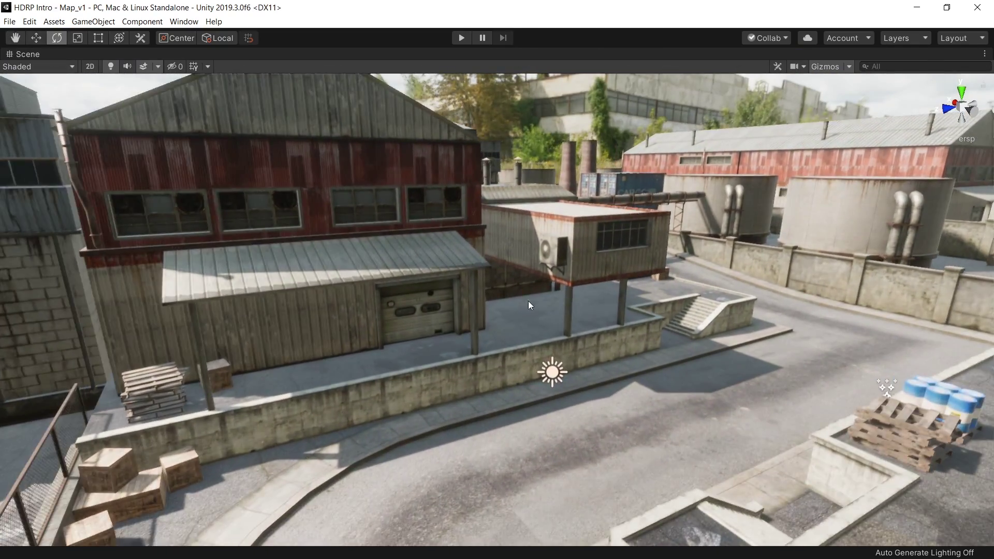
{"action": "key", "text": "shift+space"}
{"action": "right_click_drag", "start_coordinate": [340, 391], "coordinate": [375, 386]}
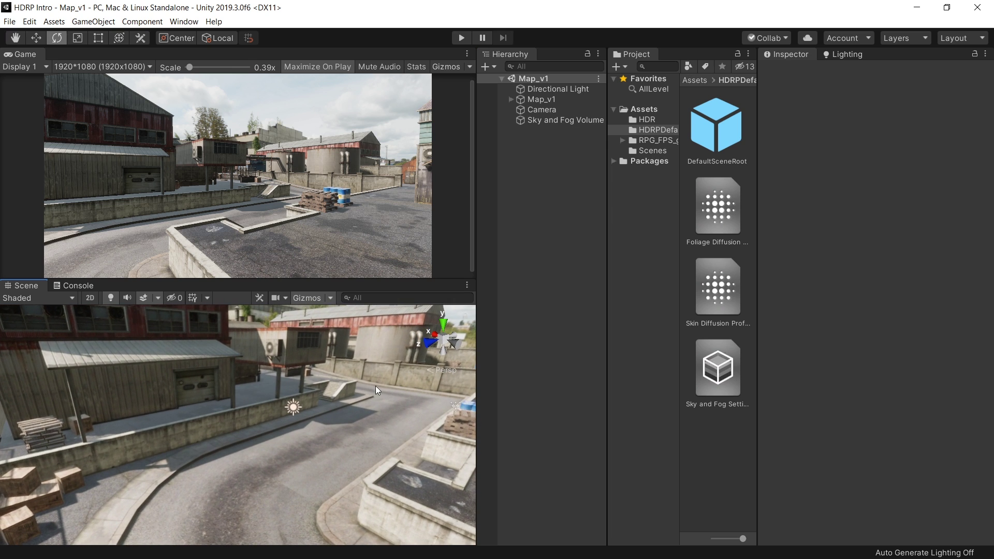
Step: Add a Reflection Probe and move it over the street from a top-down view
{"action": "right_click", "coordinate": [523, 179]}
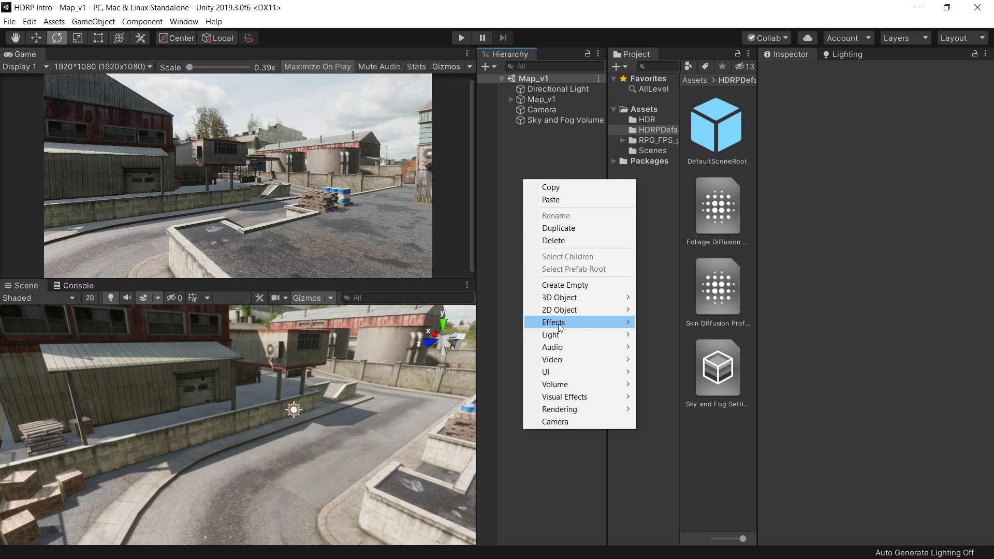
{"action": "mouse_move", "coordinate": [564, 336]}
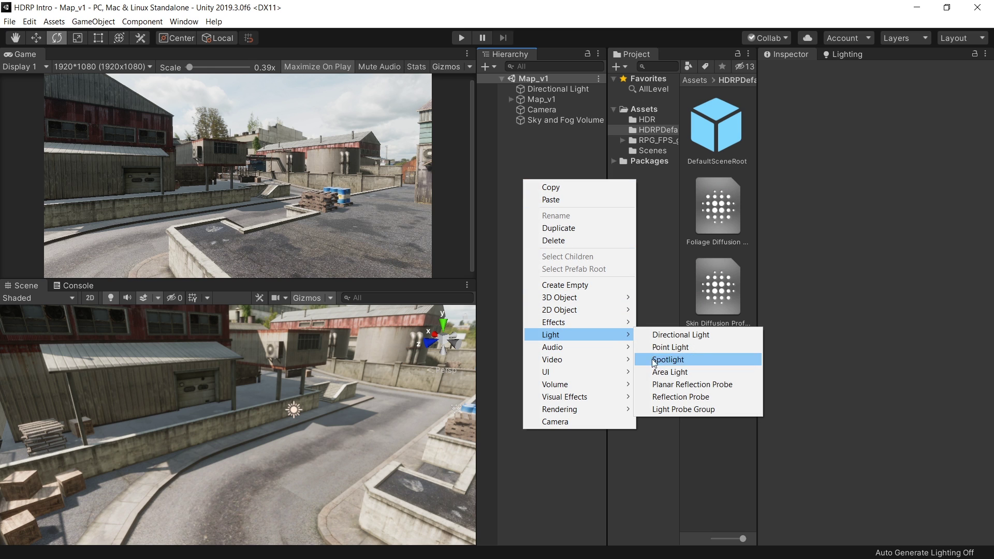
{"action": "left_click", "coordinate": [681, 398]}
{"action": "left_click", "coordinate": [443, 323]}
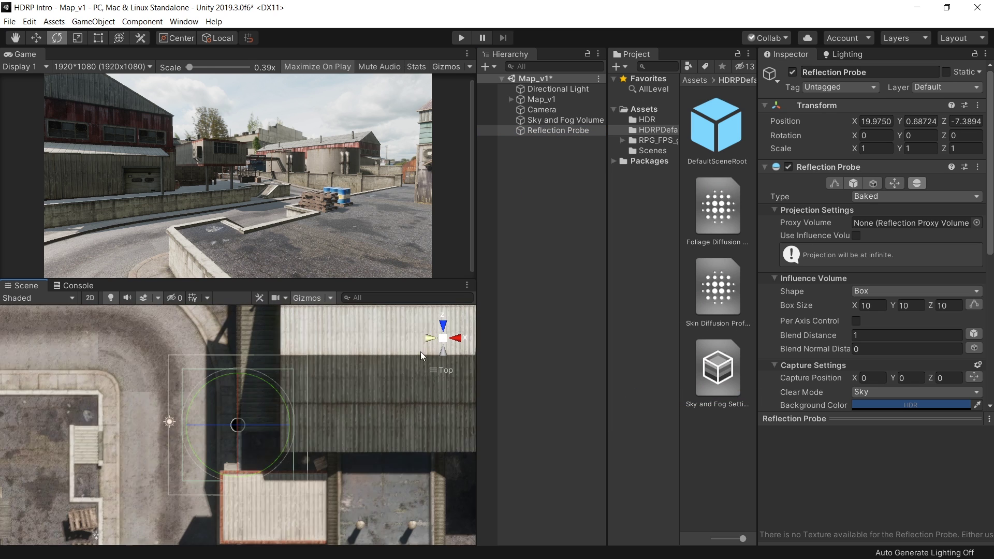
{"action": "key", "text": "shift+space"}
{"action": "key", "text": "w"}
{"action": "scroll", "coordinate": [479, 319], "scroll_direction": "down", "scroll_amount": 3}
{"action": "left_click_drag", "start_coordinate": [507, 312], "coordinate": [488, 314]}
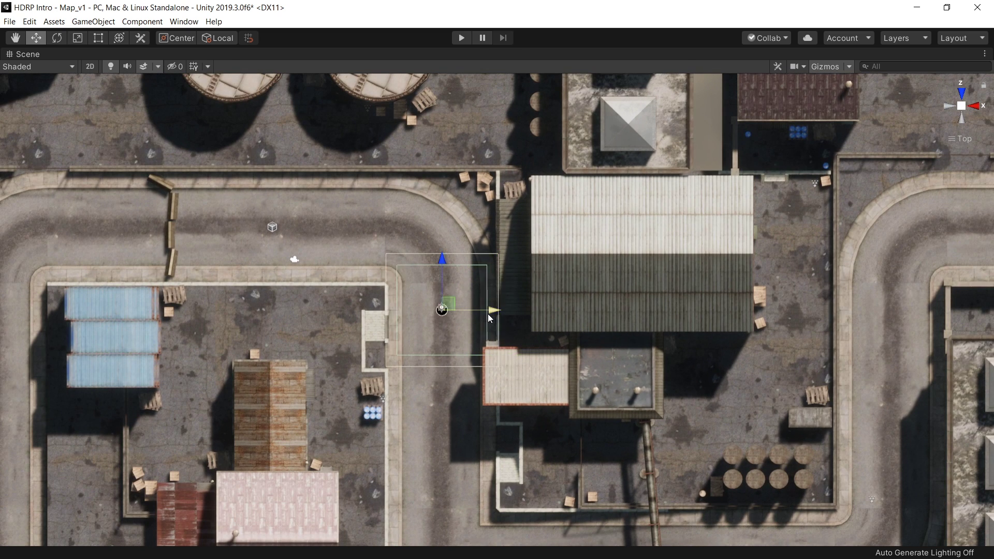
{"action": "key", "text": "shift+space"}
Step: Set the probe's influence Box Size to X 100, Y 50, Z 100
{"action": "left_click_drag", "start_coordinate": [855, 305], "coordinate": [881, 306]}
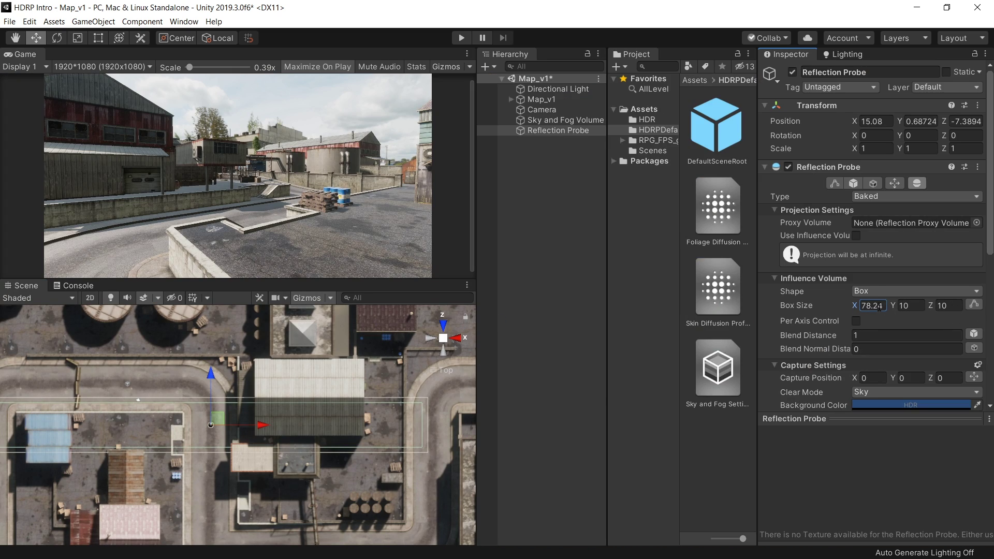
{"action": "left_click", "coordinate": [880, 306]}
{"action": "type", "text": "50"}
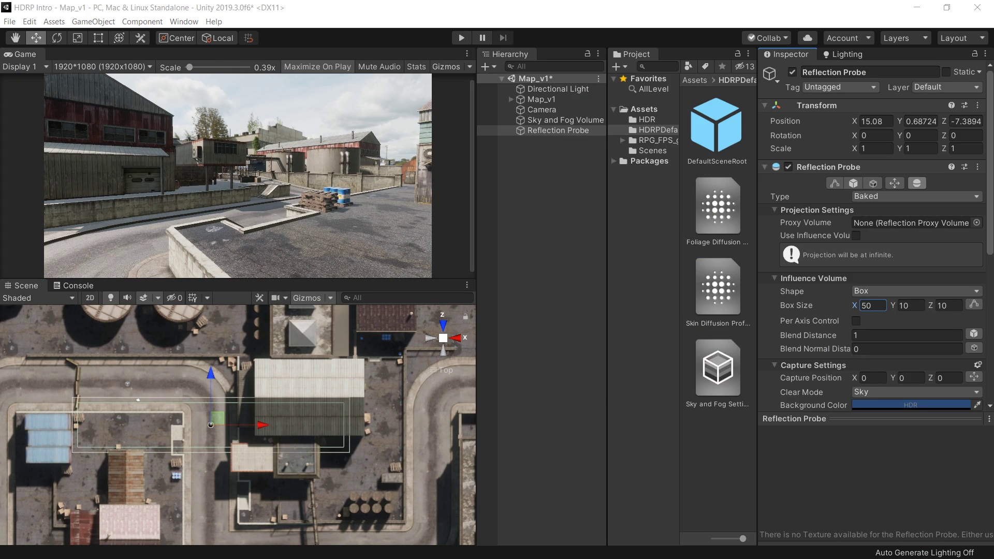
{"action": "double_click", "coordinate": [875, 306]}
{"action": "type", "text": "100"}
{"action": "left_click", "coordinate": [911, 306]}
{"action": "type", "text": "5"}
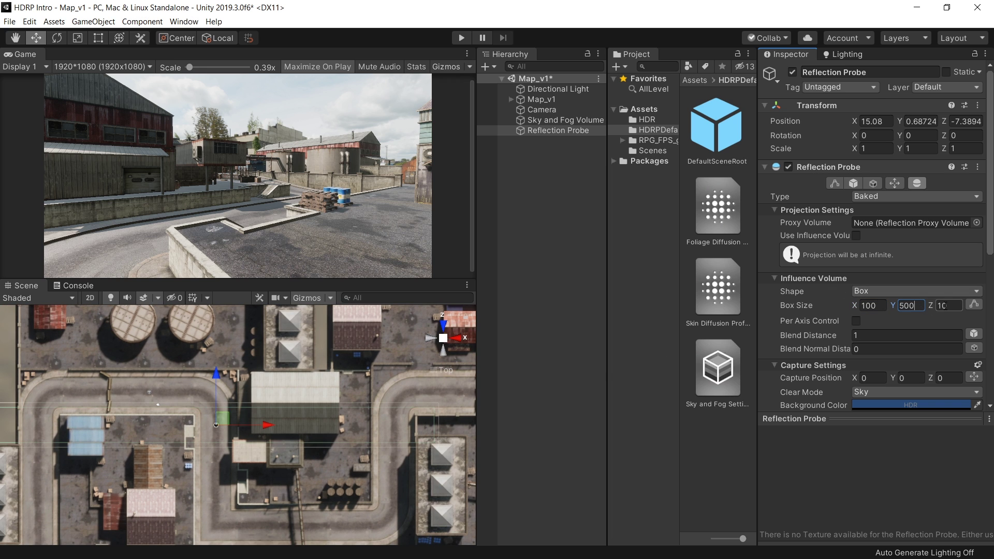
{"action": "type", "text": "0"}
{"action": "key", "text": "Tab"}
{"action": "type", "text": "100"}
{"action": "left_click_drag", "start_coordinate": [238, 455], "coordinate": [297, 360], "text": "alt"}
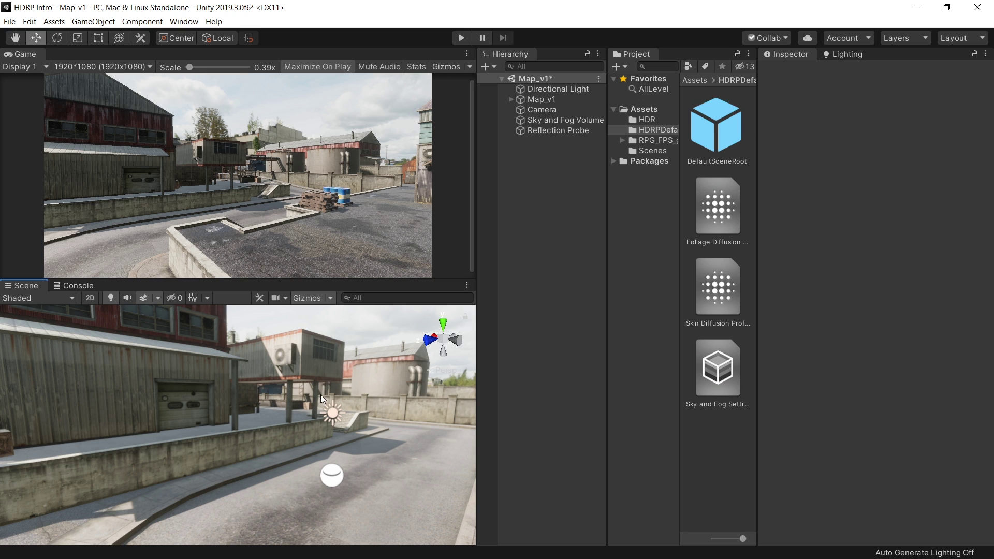
{"action": "left_click_drag", "start_coordinate": [248, 411], "coordinate": [269, 414], "text": "alt"}
Step: Assign the Sky and Fog Settings asset as the Lighting environment profile
{"action": "left_click", "coordinate": [846, 57]}
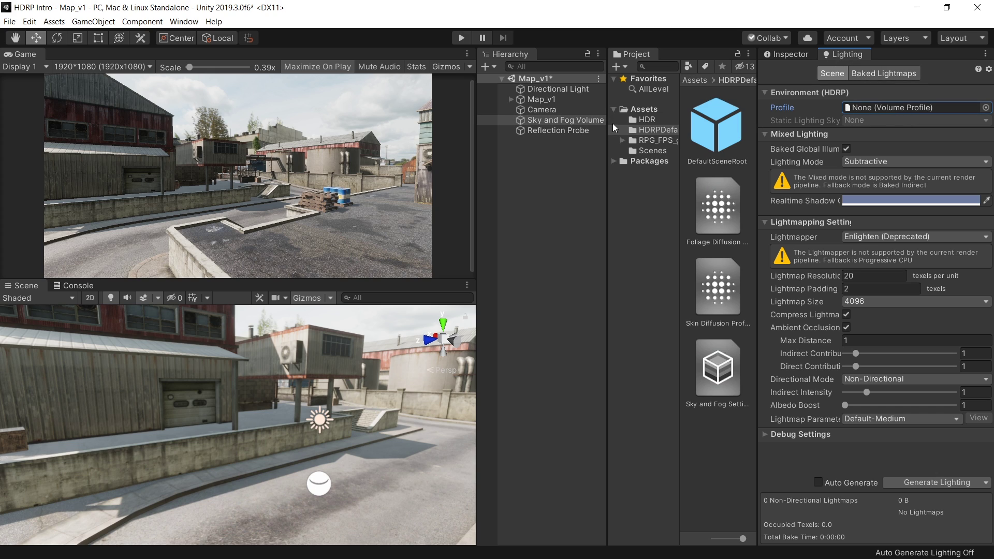
{"action": "left_click", "coordinate": [570, 123]}
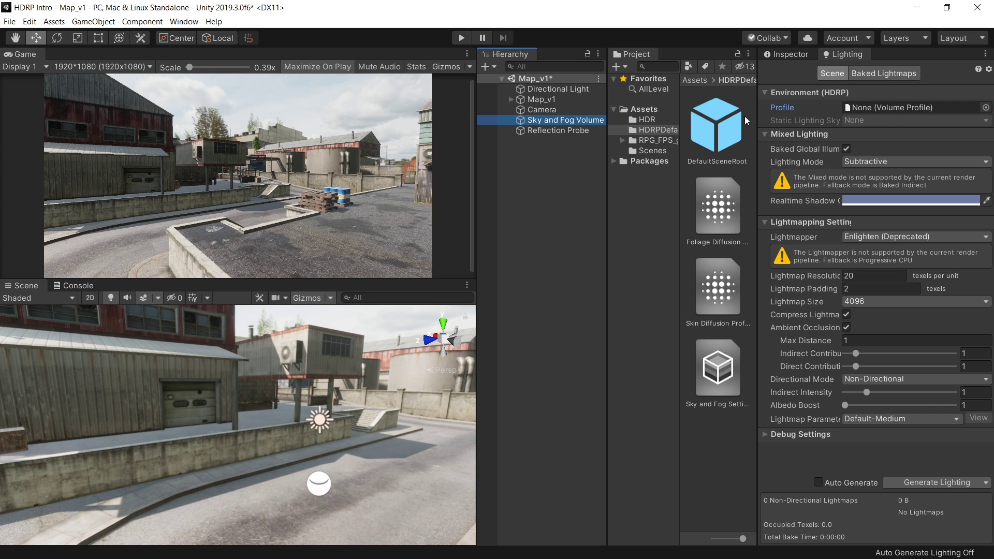
{"action": "left_click", "coordinate": [782, 56]}
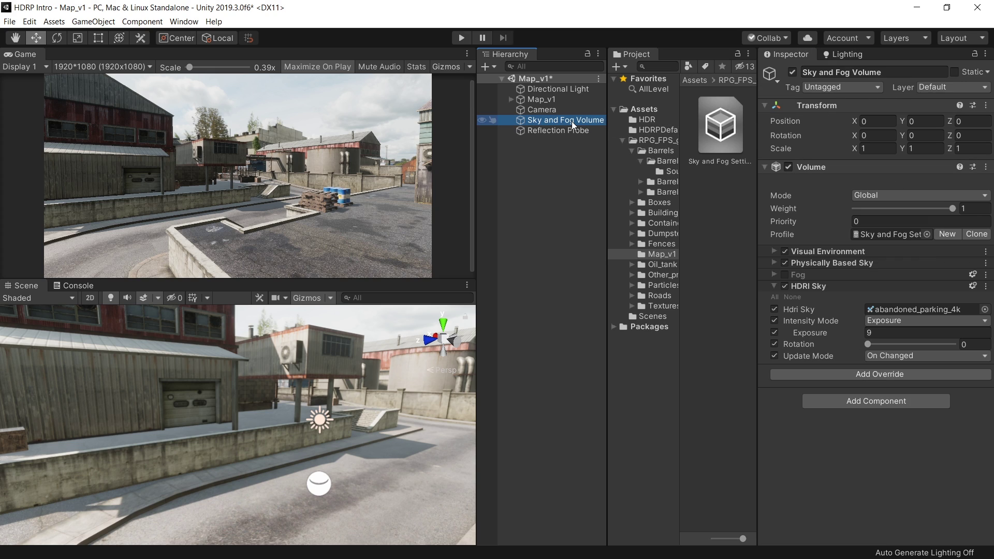
{"action": "left_click", "coordinate": [877, 237]}
{"action": "left_click", "coordinate": [735, 134]}
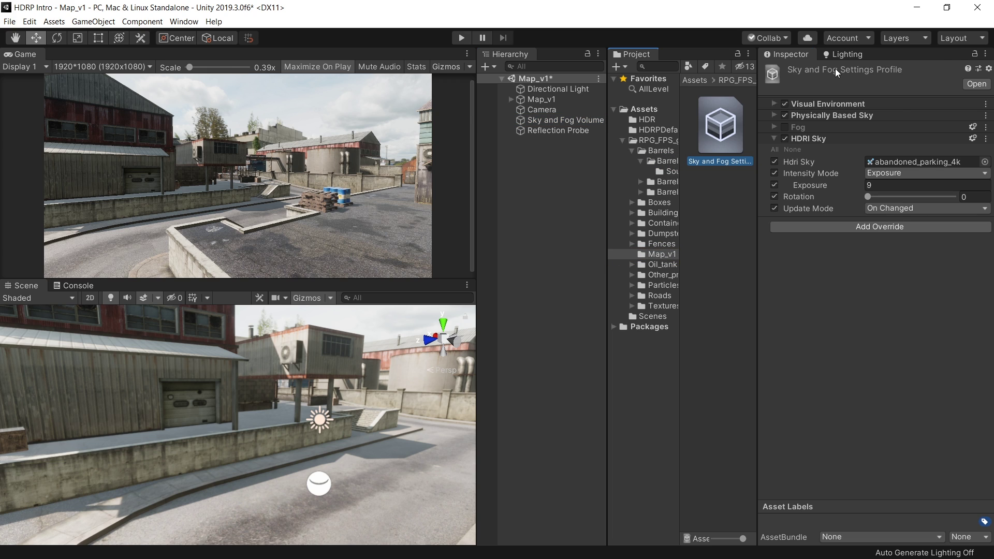
{"action": "left_click", "coordinate": [843, 54]}
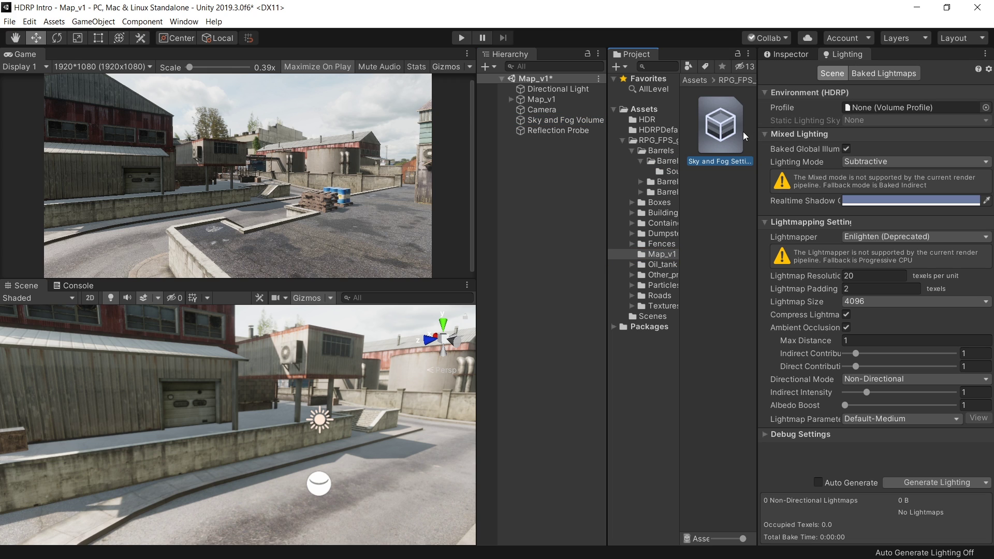
{"action": "left_click_drag", "start_coordinate": [745, 127], "coordinate": [874, 109]}
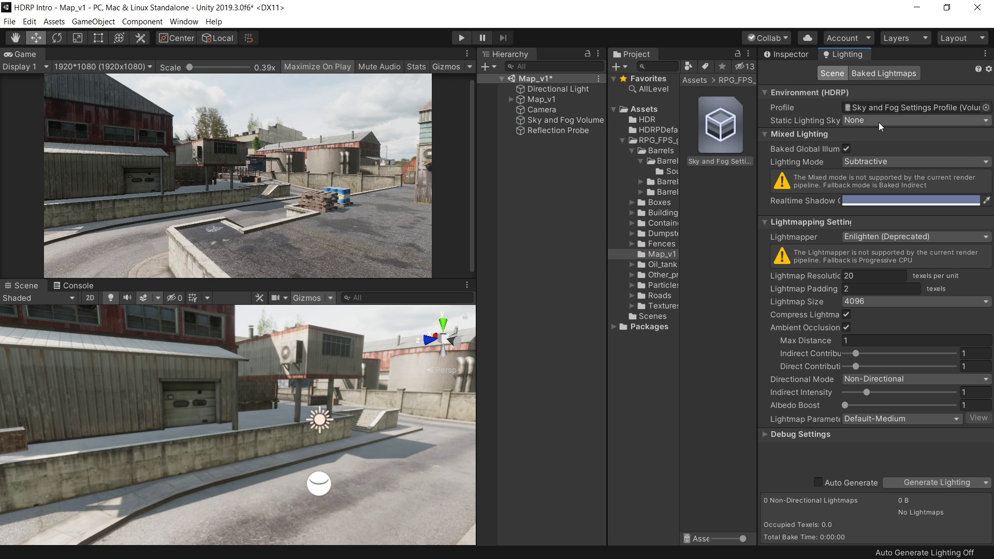
Step: Set Static Lighting Sky to HDRISky, mode Baked Indirect, and lightmapper Progressive GPU
{"action": "left_click", "coordinate": [872, 121]}
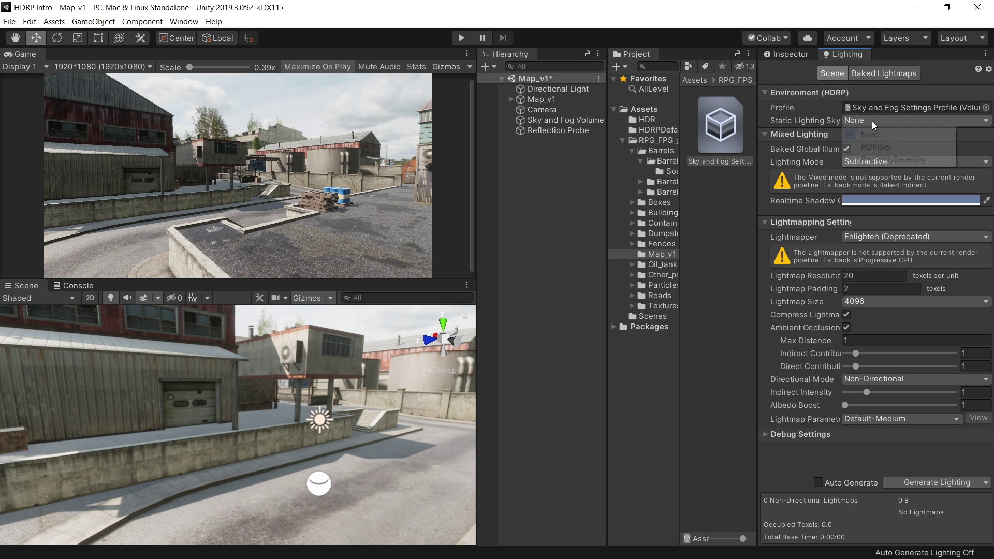
{"action": "left_click", "coordinate": [878, 146]}
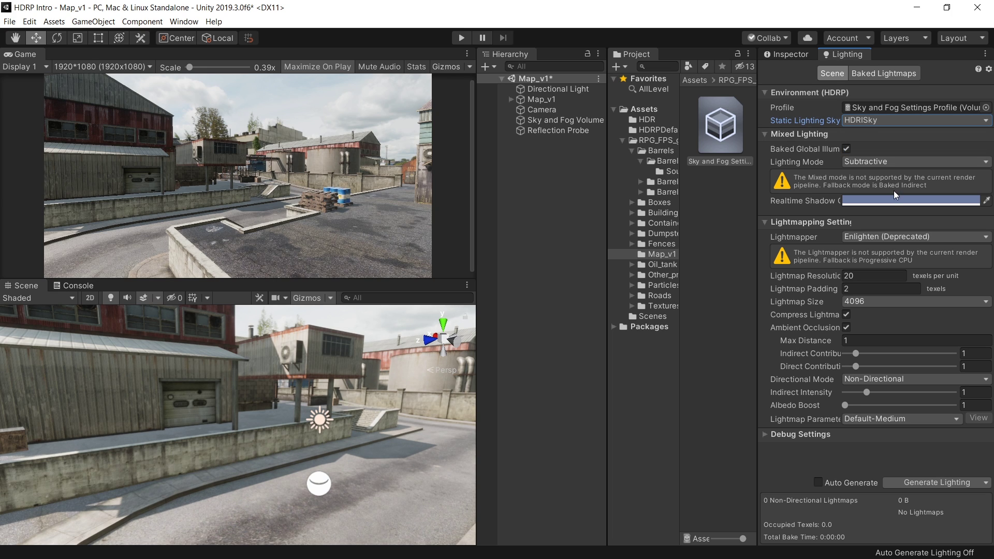
{"action": "left_click", "coordinate": [884, 162]}
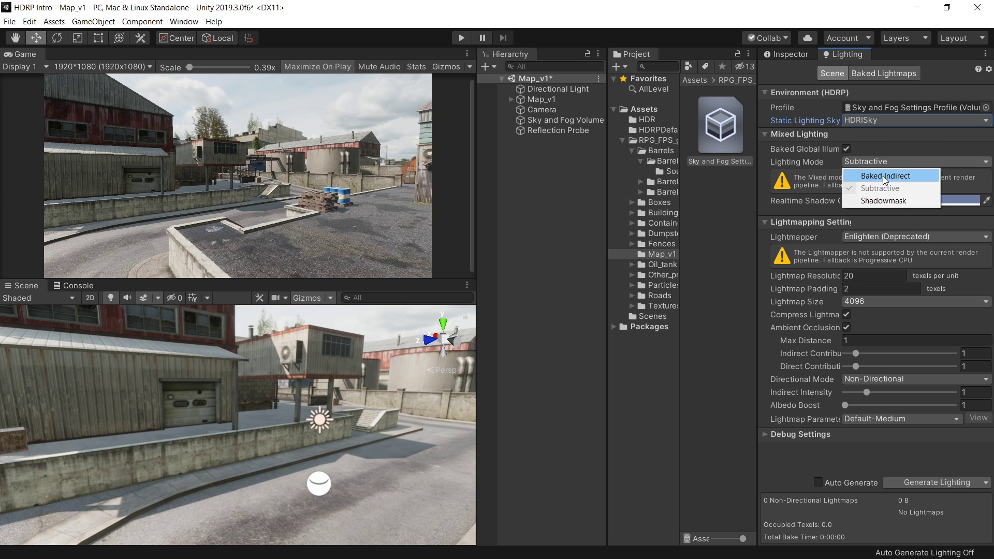
{"action": "left_click", "coordinate": [883, 176]}
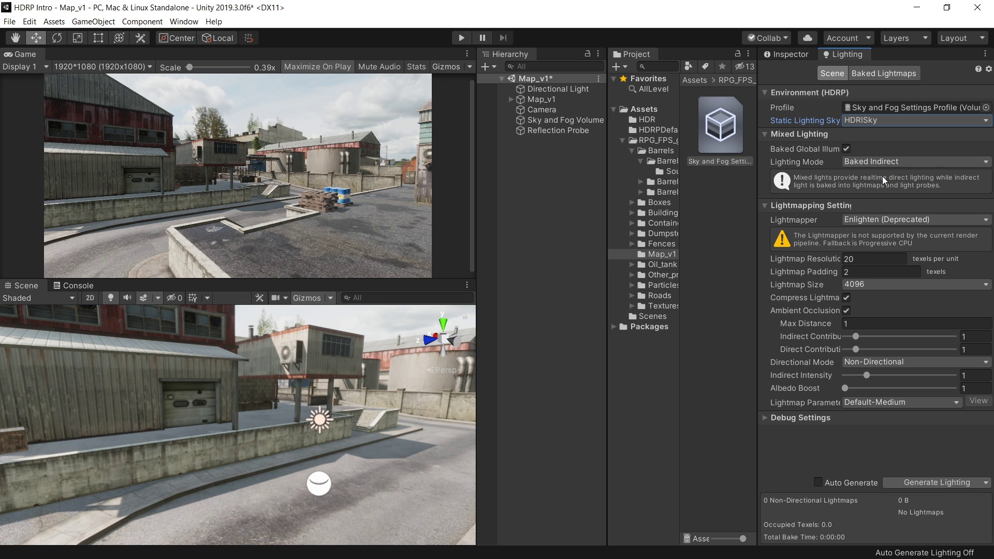
{"action": "left_click", "coordinate": [902, 220]}
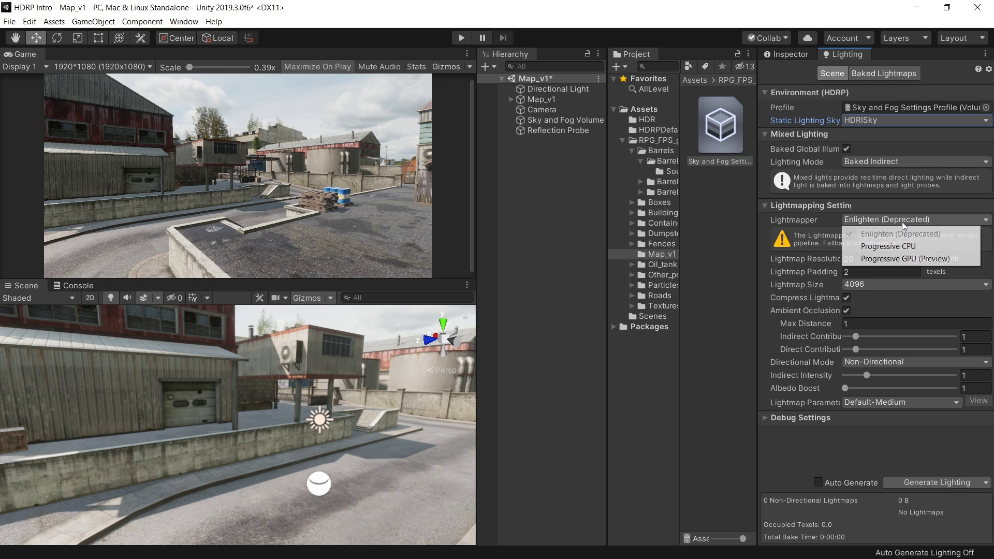
{"action": "left_click", "coordinate": [915, 259]}
Step: Use lightmap resolution 10, disable Compress Lightmaps, and generate the lighting
{"action": "scroll", "coordinate": [915, 259], "scroll_direction": "down", "scroll_amount": 2}
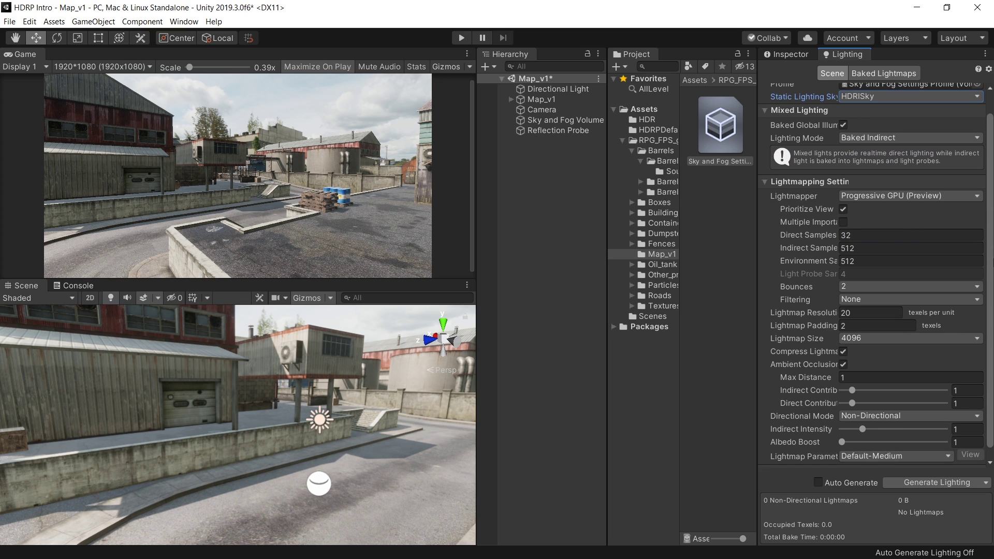
{"action": "scroll", "coordinate": [863, 304], "scroll_direction": "down", "scroll_amount": 1}
{"action": "left_click", "coordinate": [863, 303]}
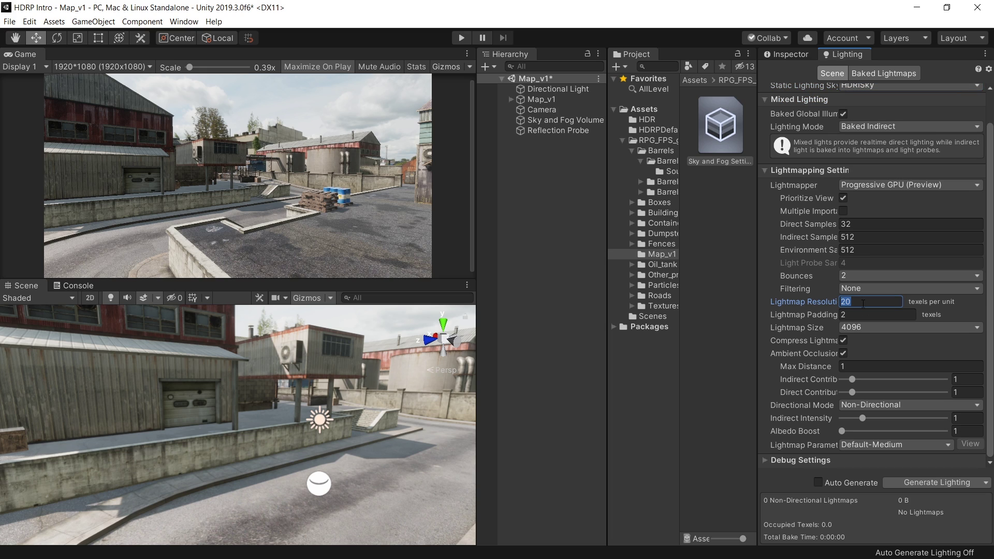
{"action": "type", "text": "10"}
{"action": "left_click", "coordinate": [844, 342]}
{"action": "left_click", "coordinate": [927, 483]}
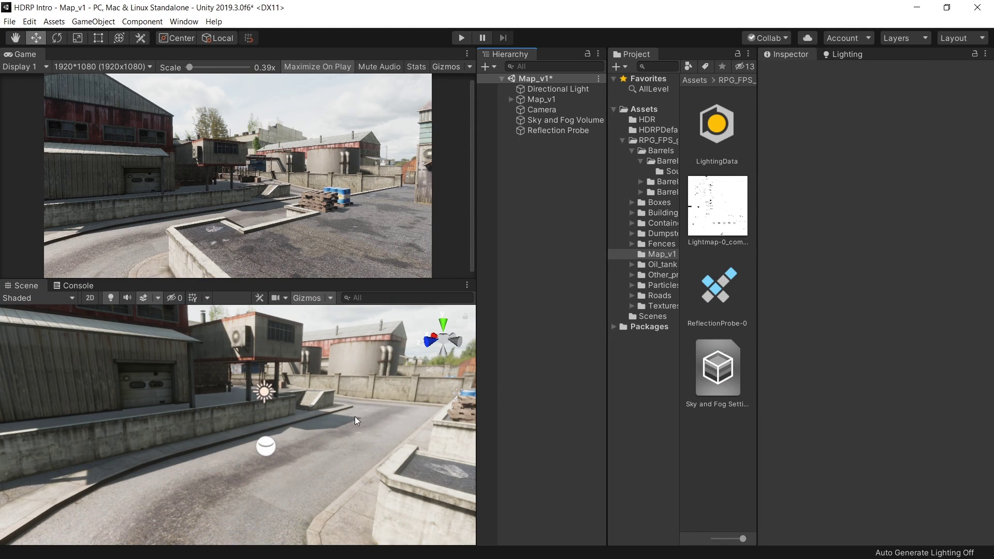
{"action": "left_click", "coordinate": [38, 298]}
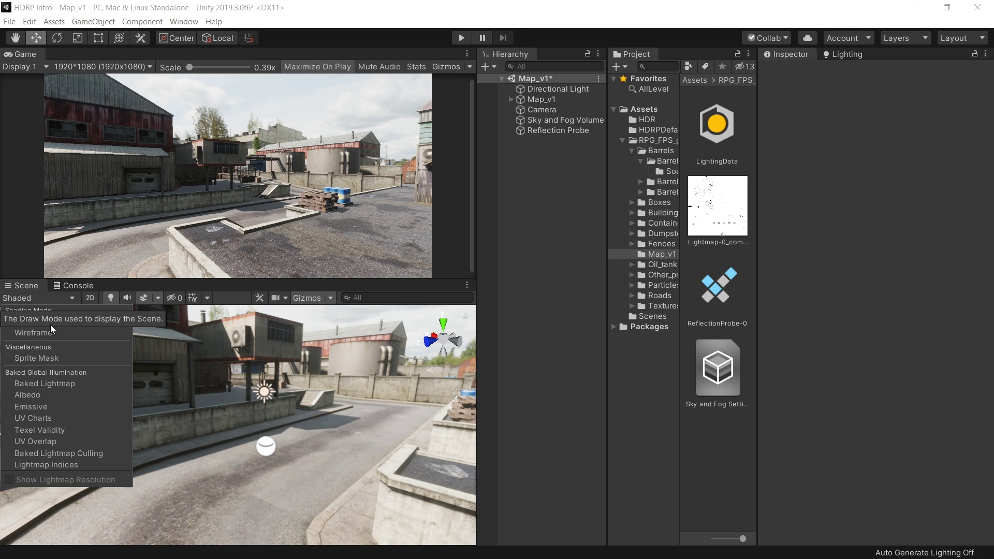
{"action": "left_click", "coordinate": [52, 384]}
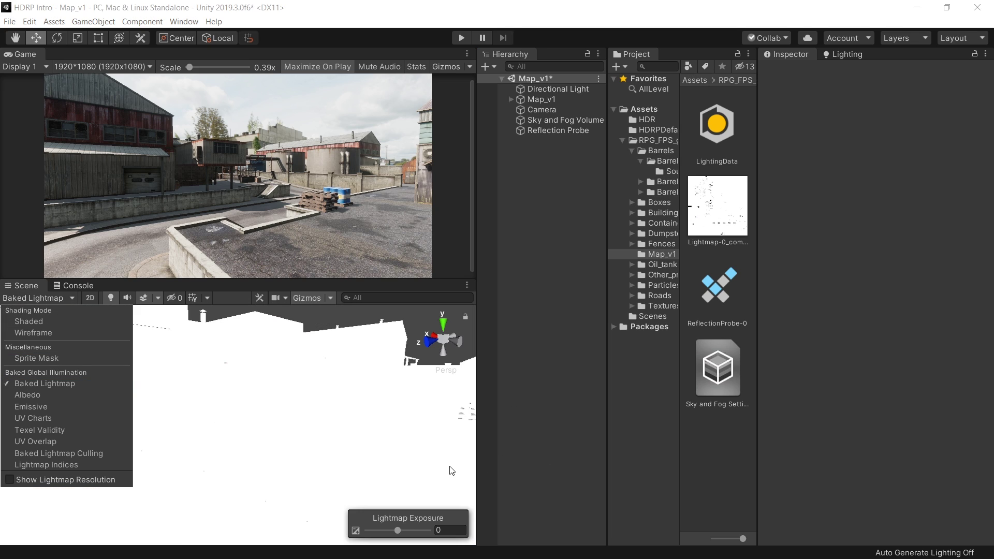
{"action": "left_click", "coordinate": [470, 484]}
{"action": "key", "text": "shift+space"}
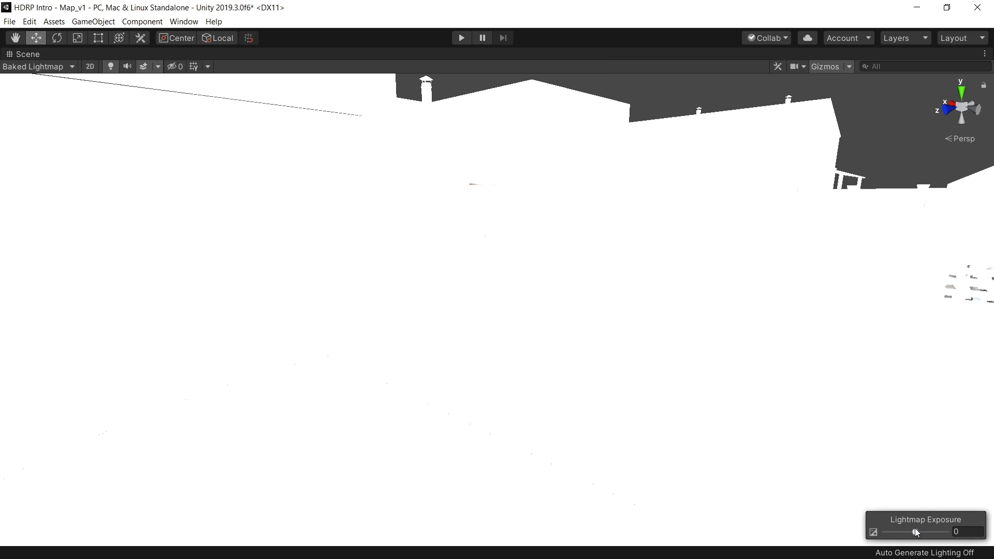
{"action": "left_click_drag", "start_coordinate": [915, 531], "coordinate": [891, 533]}
{"action": "key", "text": "alt"}
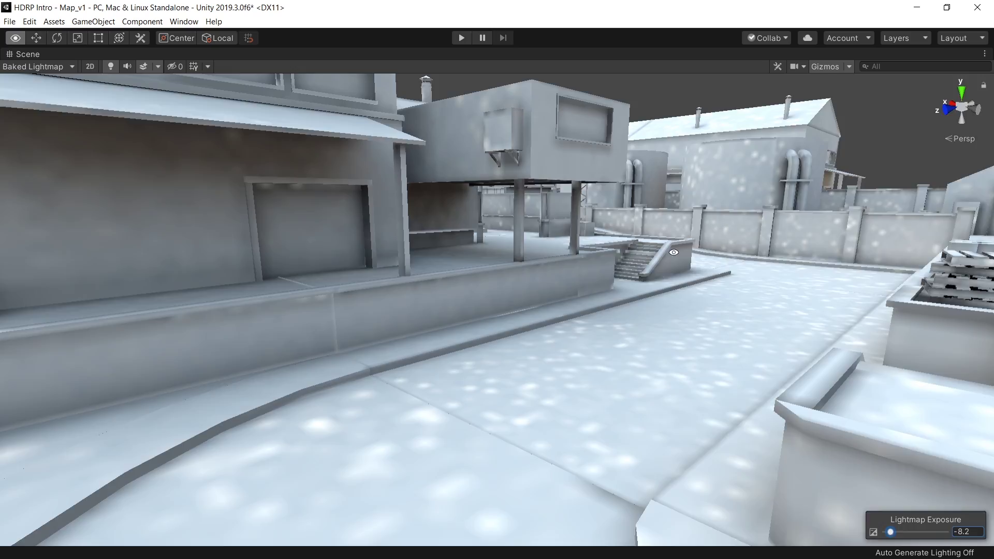
{"action": "left_click_drag", "start_coordinate": [674, 252], "coordinate": [546, 262], "text": "alt"}
{"action": "key", "text": "w"}
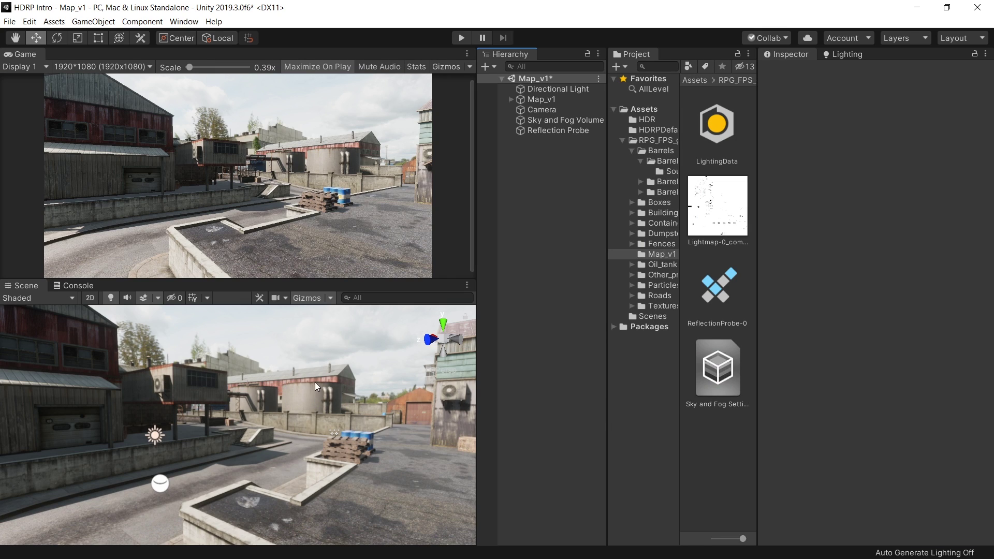
{"action": "left_click_drag", "start_coordinate": [315, 386], "coordinate": [306, 365], "text": "alt"}
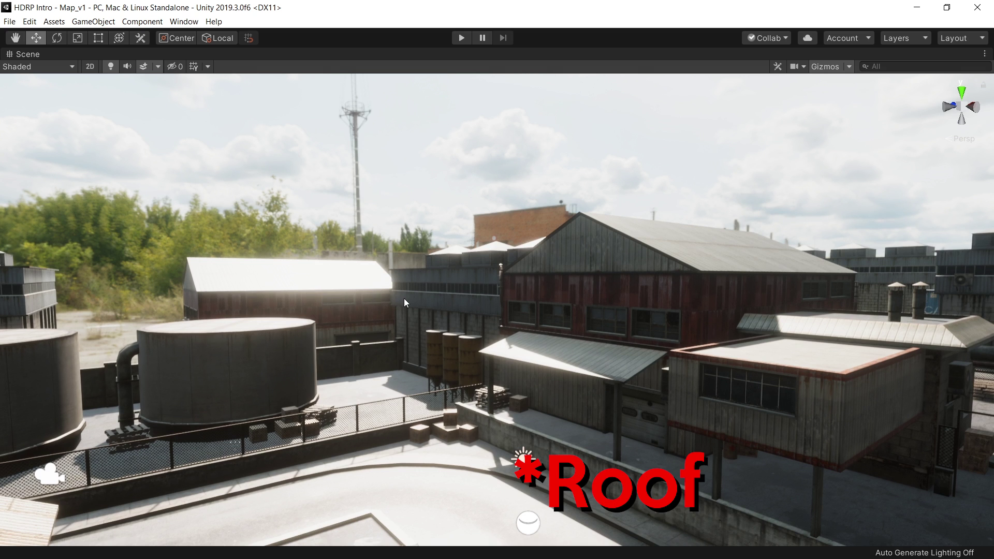
{"action": "scroll", "coordinate": [490, 401], "scroll_direction": "down", "scroll_amount": 10}
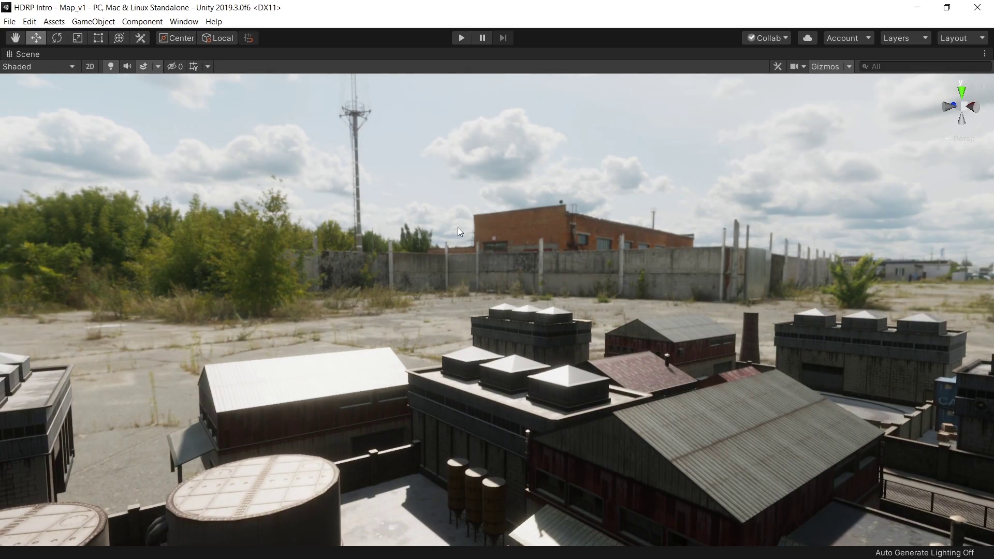
{"action": "middle_click_drag", "start_coordinate": [458, 228], "coordinate": [501, 306]}
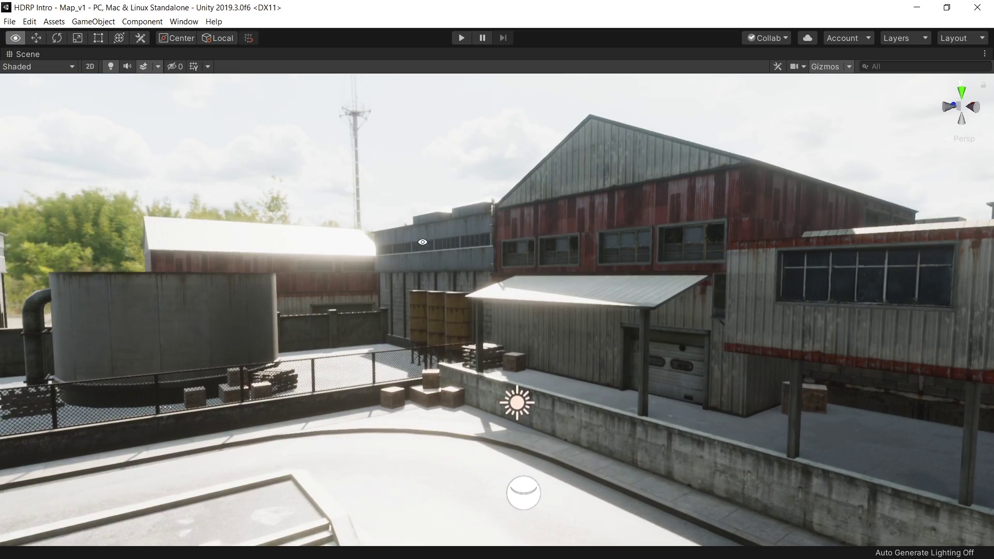
{"action": "left_click_drag", "start_coordinate": [501, 305], "coordinate": [266, 267], "text": "alt"}
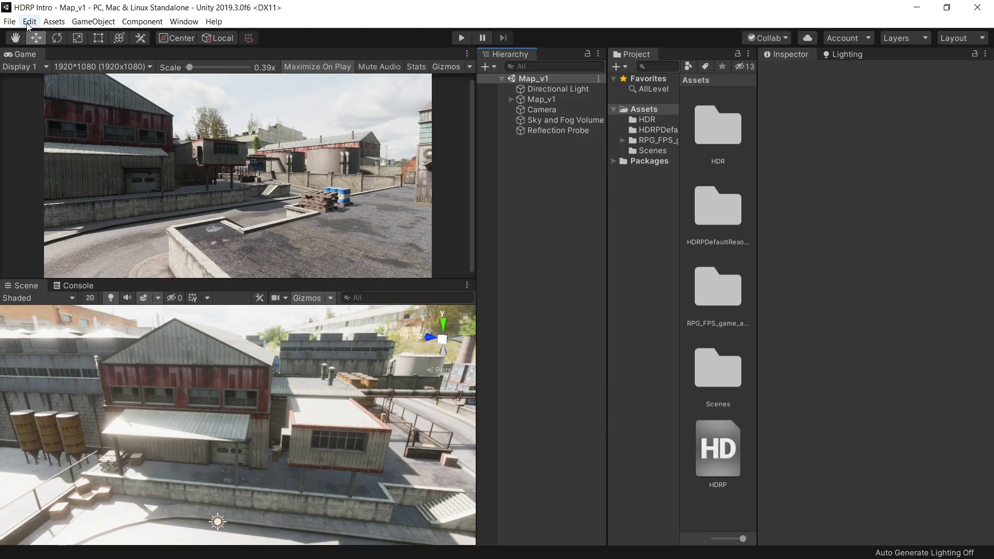
Step: Open the HDRP Default Settings page in Project Settings and scroll to the volume components
{"action": "left_click", "coordinate": [30, 21]}
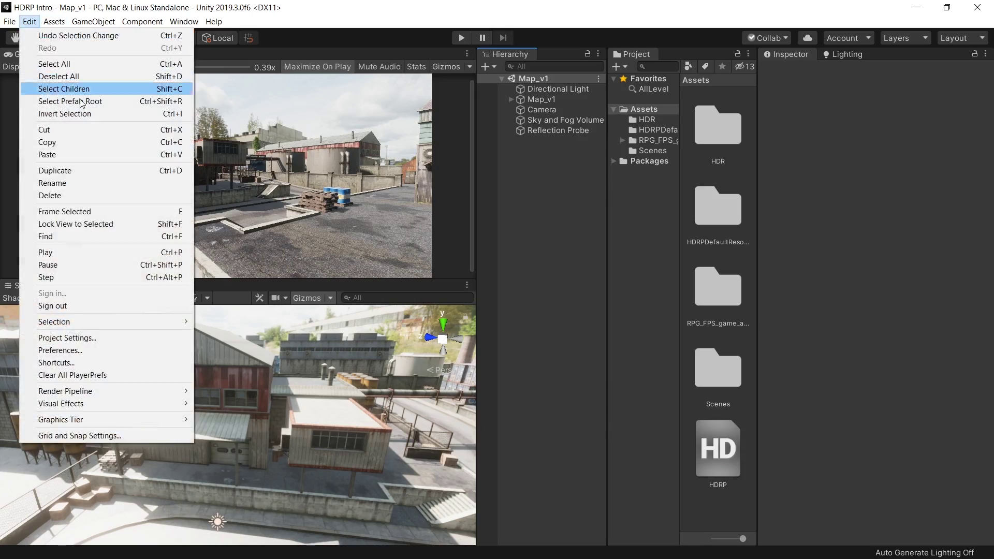
{"action": "left_click", "coordinate": [110, 340]}
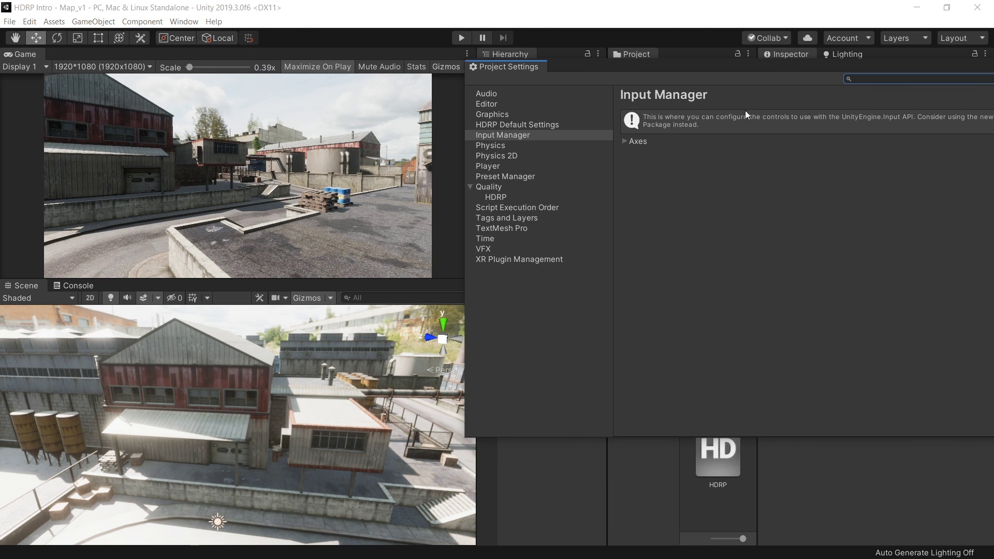
{"action": "left_click", "coordinate": [522, 125]}
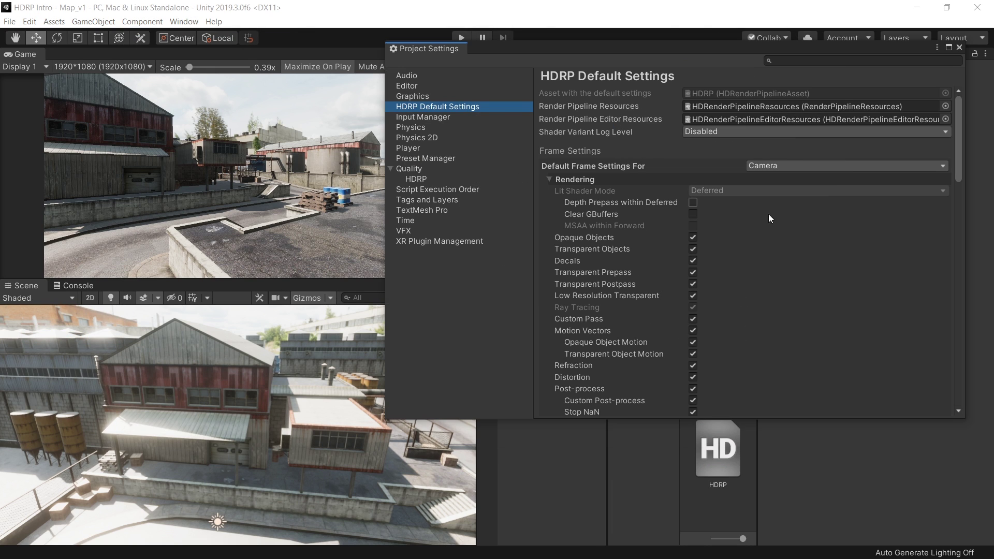
{"action": "left_click_drag", "start_coordinate": [958, 170], "coordinate": [966, 370]}
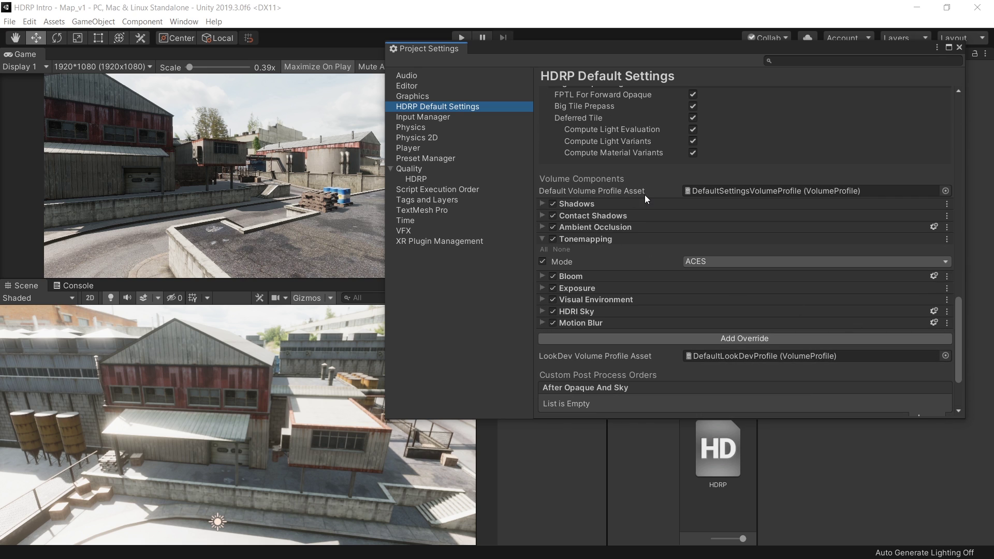
Step: Toggle default Bloom, Exposure, Visual Environment, Tonemapping and Ambient Occlusion to compare their effects
{"action": "left_click", "coordinate": [554, 277]}
{"action": "left_click", "coordinate": [554, 277]}
{"action": "left_click", "coordinate": [554, 278]}
{"action": "left_click", "coordinate": [554, 278]}
{"action": "left_click", "coordinate": [554, 287]}
{"action": "left_click", "coordinate": [554, 286]}
{"action": "left_click", "coordinate": [554, 300]}
{"action": "left_click", "coordinate": [554, 299]}
{"action": "left_click", "coordinate": [554, 300]}
{"action": "left_click", "coordinate": [553, 299]}
{"action": "left_click", "coordinate": [553, 240]}
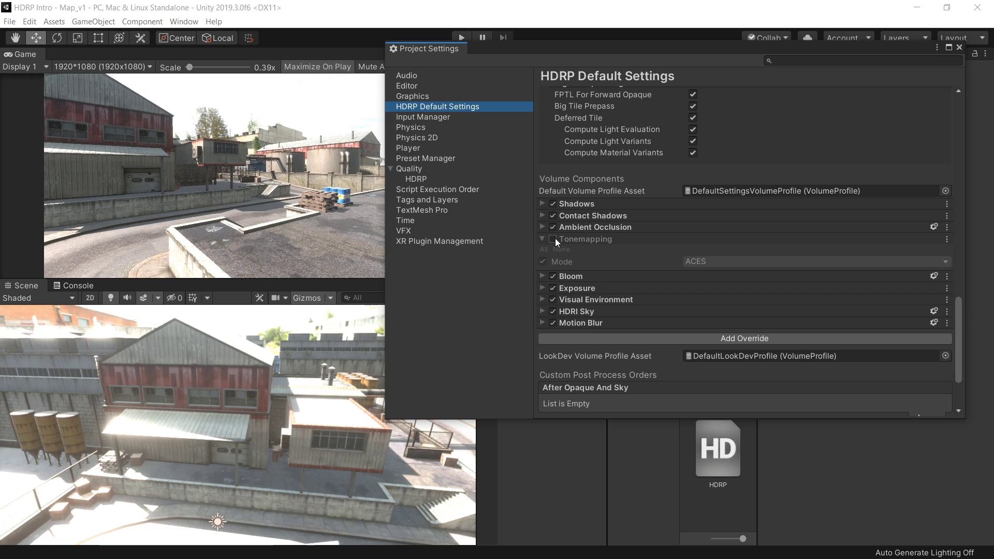
{"action": "left_click", "coordinate": [553, 239]}
{"action": "left_click", "coordinate": [553, 226]}
{"action": "left_click", "coordinate": [553, 227]}
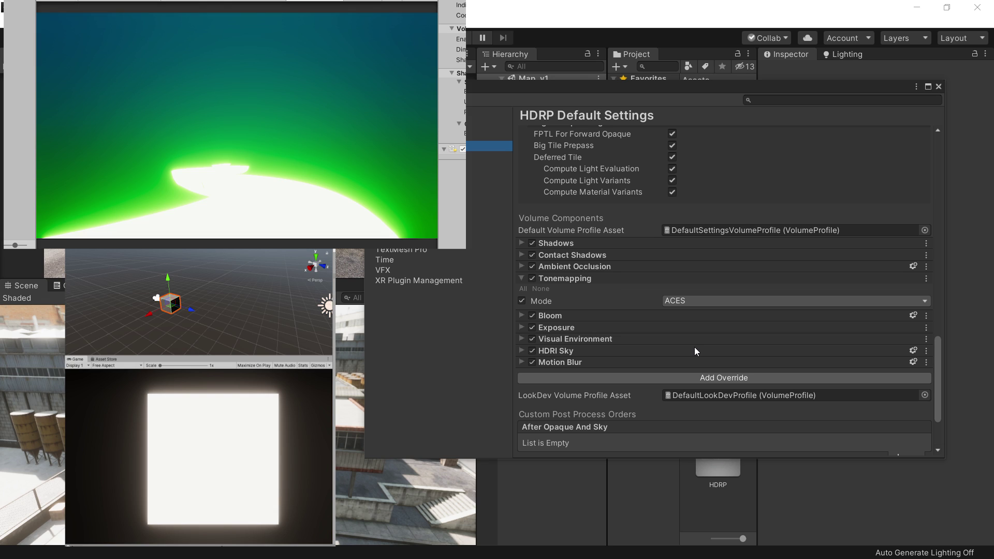
{"action": "left_click", "coordinate": [533, 316]}
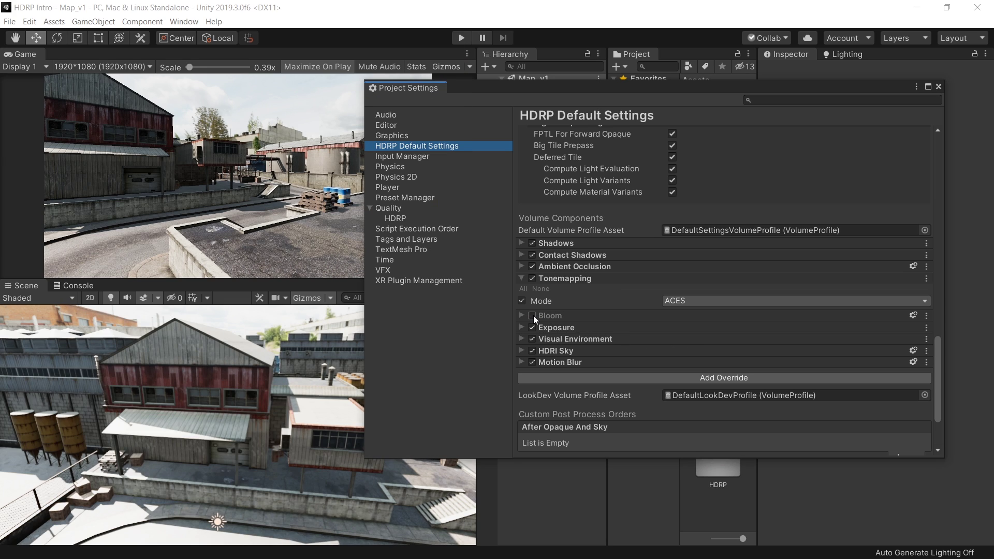
{"action": "left_click", "coordinate": [532, 315]}
Step: Disable default Visual Environment, HDRI Sky, Exposure, Bloom, Tonemapping and Ambient Occlusion
{"action": "left_click", "coordinate": [746, 278]}
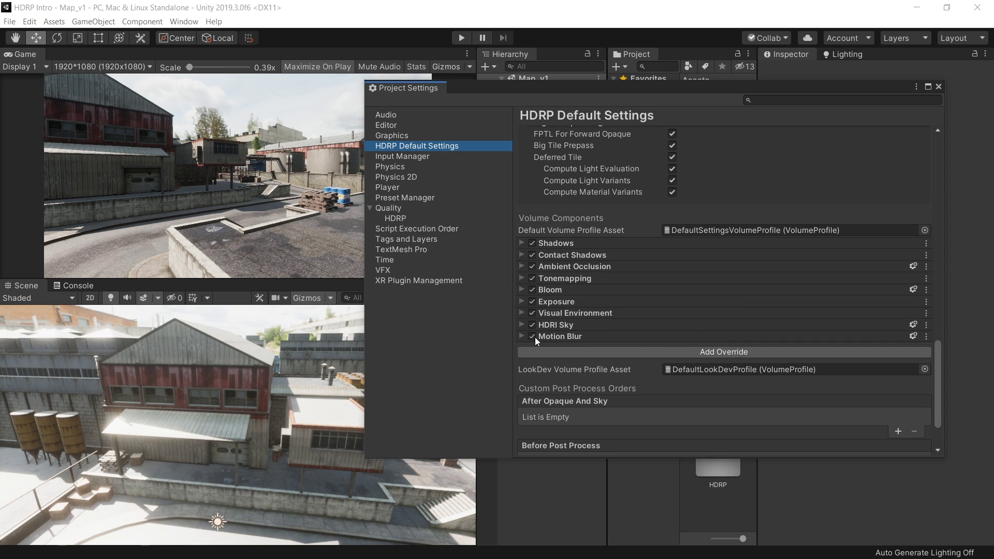
{"action": "left_click", "coordinate": [533, 314]}
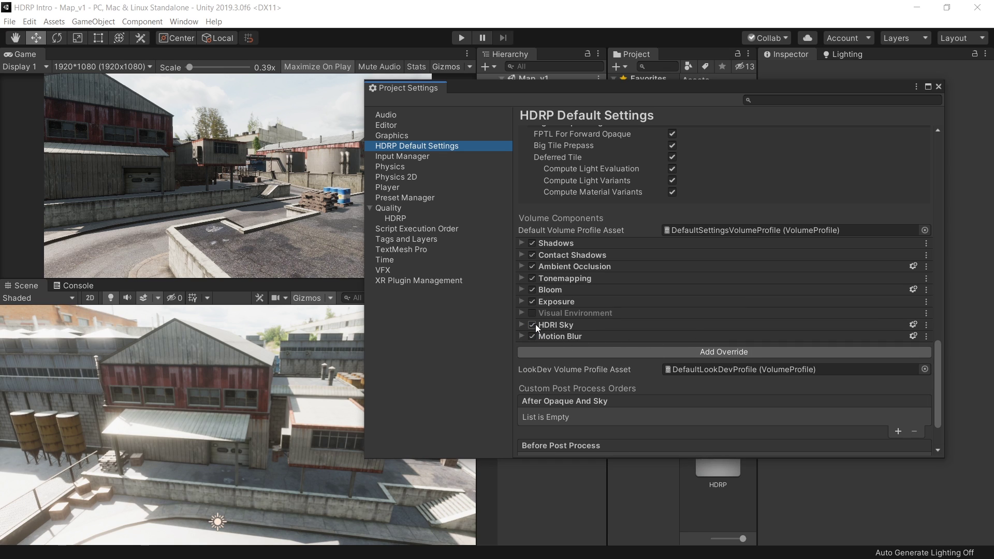
{"action": "left_click", "coordinate": [532, 325]}
{"action": "left_click", "coordinate": [533, 301]}
{"action": "left_click", "coordinate": [532, 289]}
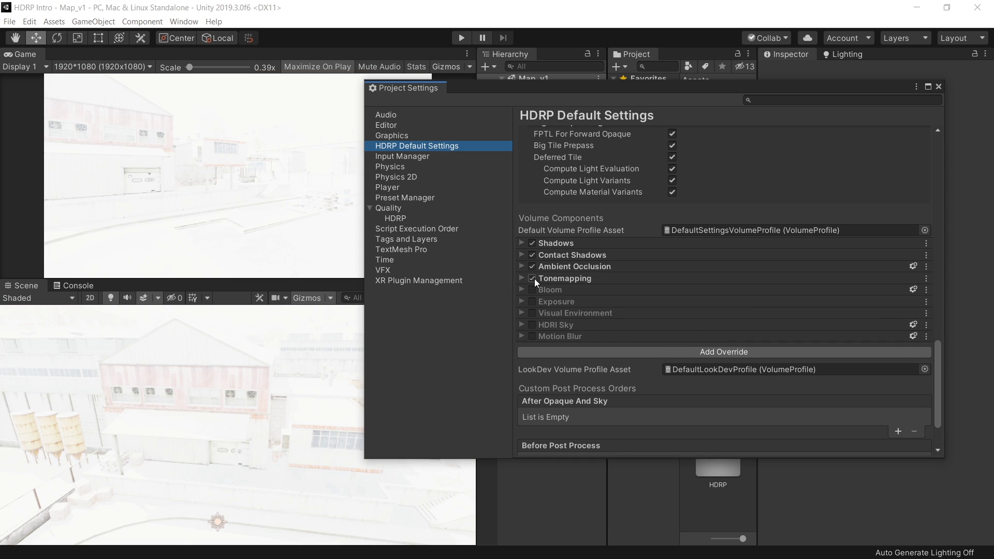
{"action": "left_click", "coordinate": [533, 278]}
{"action": "left_click", "coordinate": [532, 266]}
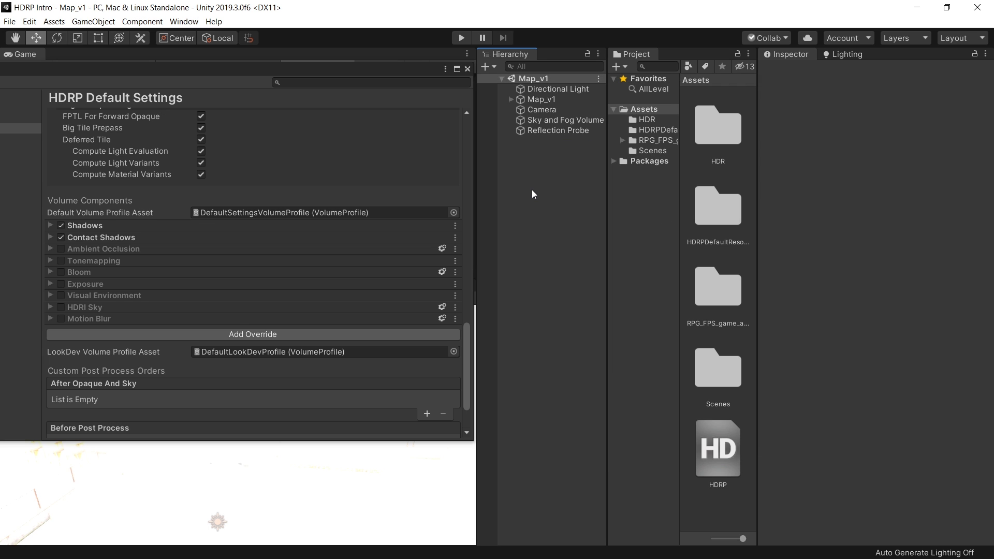
Step: Create a Global Volume named 'Post Process' with a new profile
{"action": "right_click", "coordinate": [530, 162]}
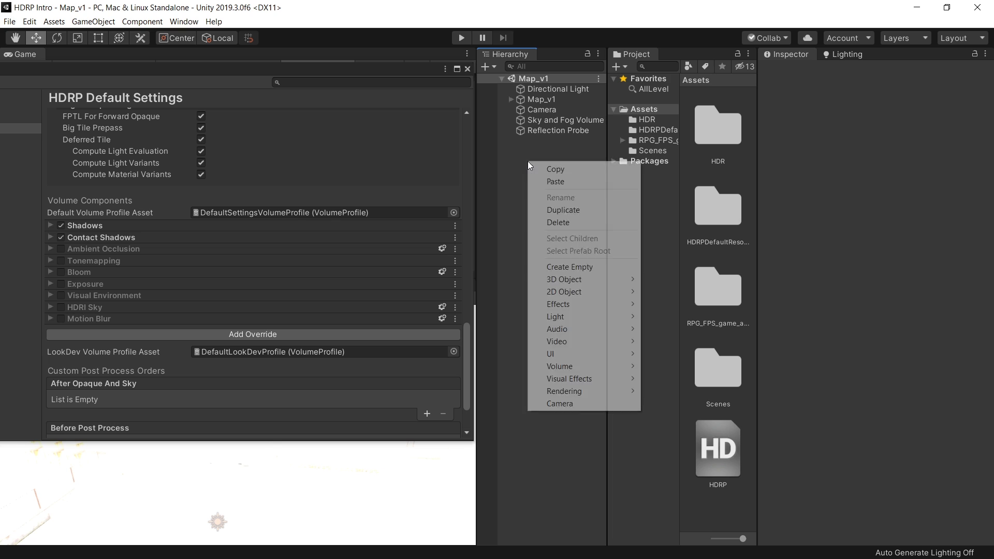
{"action": "mouse_move", "coordinate": [589, 367]}
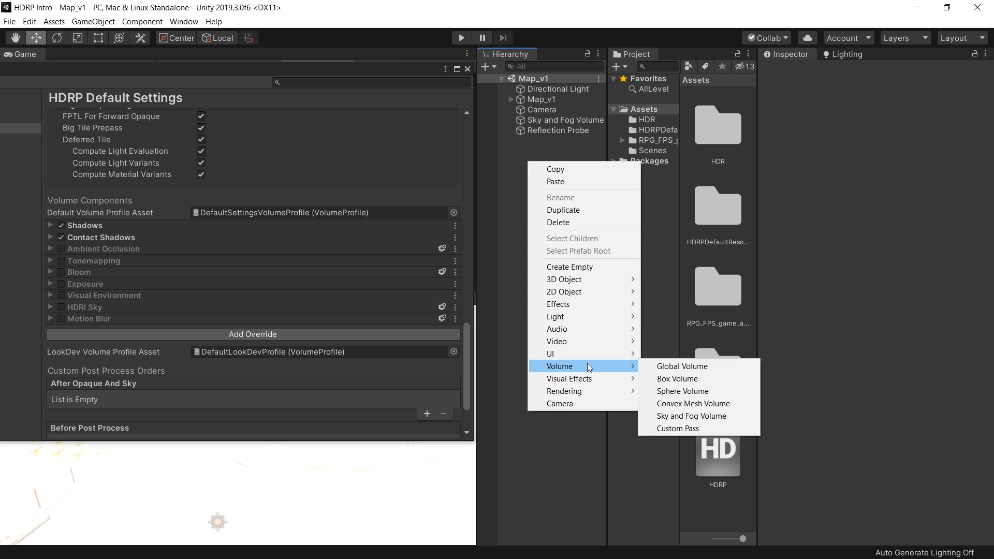
{"action": "left_click", "coordinate": [678, 366]}
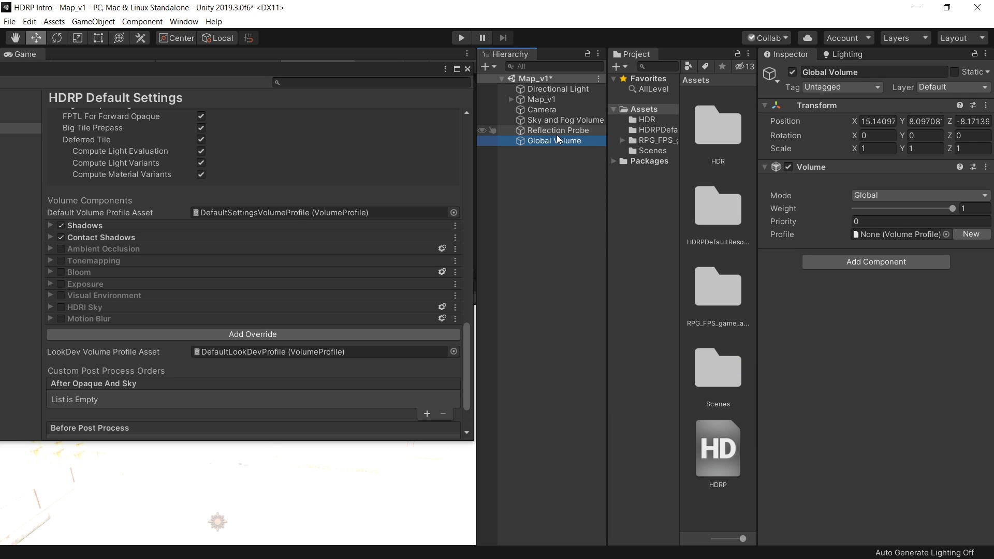
{"action": "type", "text": "Post Process"}
{"action": "key", "text": "Return"}
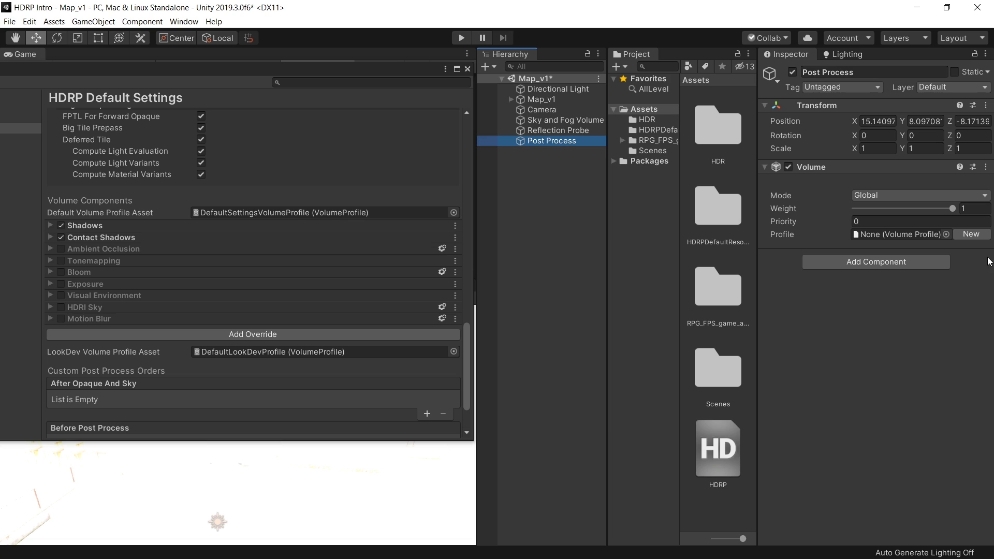
{"action": "left_click", "coordinate": [971, 234]}
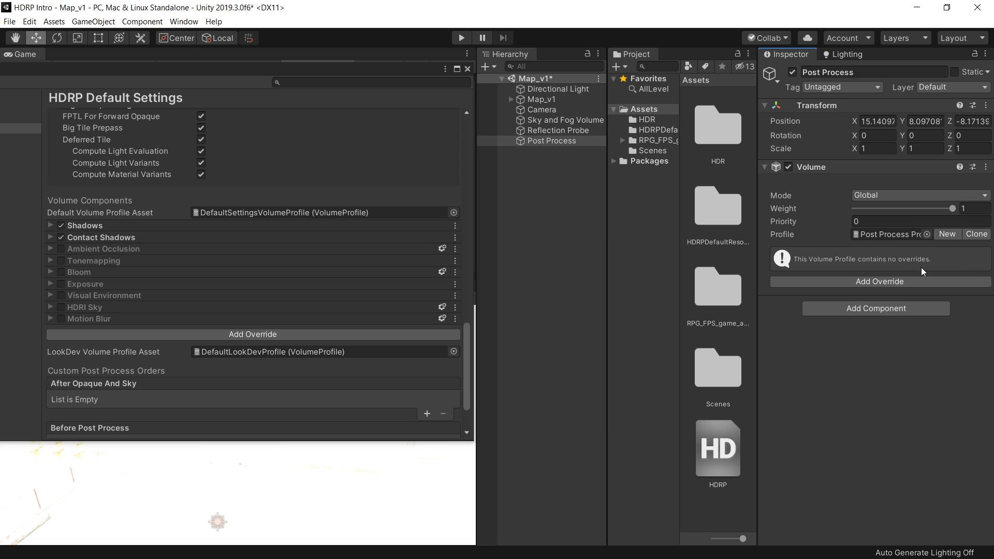
Step: Add Ambient Occlusion and Tonemapping overrides to the Post Process profile
{"action": "left_click", "coordinate": [895, 283]}
{"action": "type", "text": "amb"}
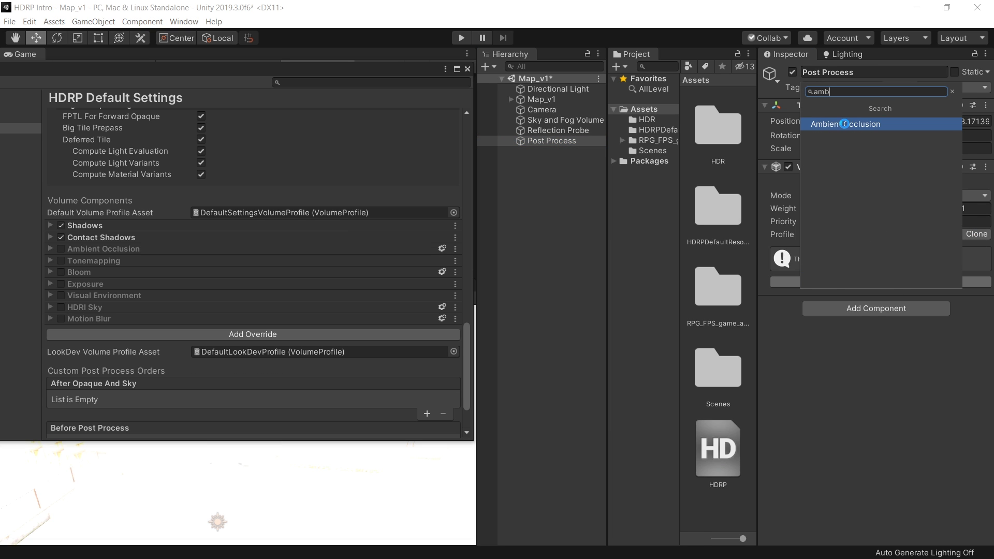
{"action": "key", "text": "Return"}
{"action": "left_click", "coordinate": [878, 386]}
{"action": "type", "text": "t Pro"}
{"action": "key", "text": "Return"}
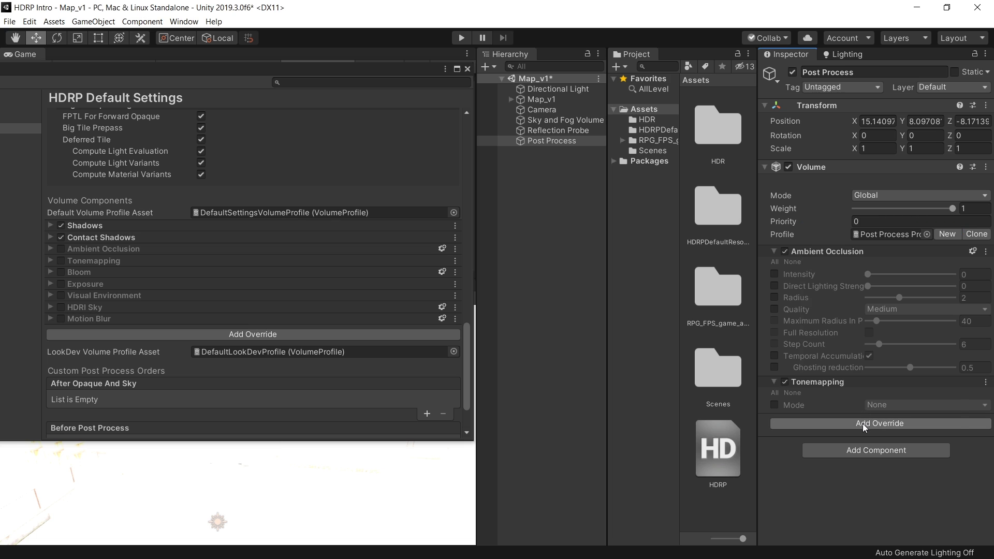
Step: Add Bloom and Exposure overrides, enabling Exposure's mode and fixed value
{"action": "left_click", "coordinate": [863, 423]}
{"action": "type", "text": "b"}
{"action": "left_click", "coordinate": [847, 276]}
{"action": "scroll", "coordinate": [871, 493], "scroll_direction": "down", "scroll_amount": 2}
{"action": "left_click", "coordinate": [861, 502]}
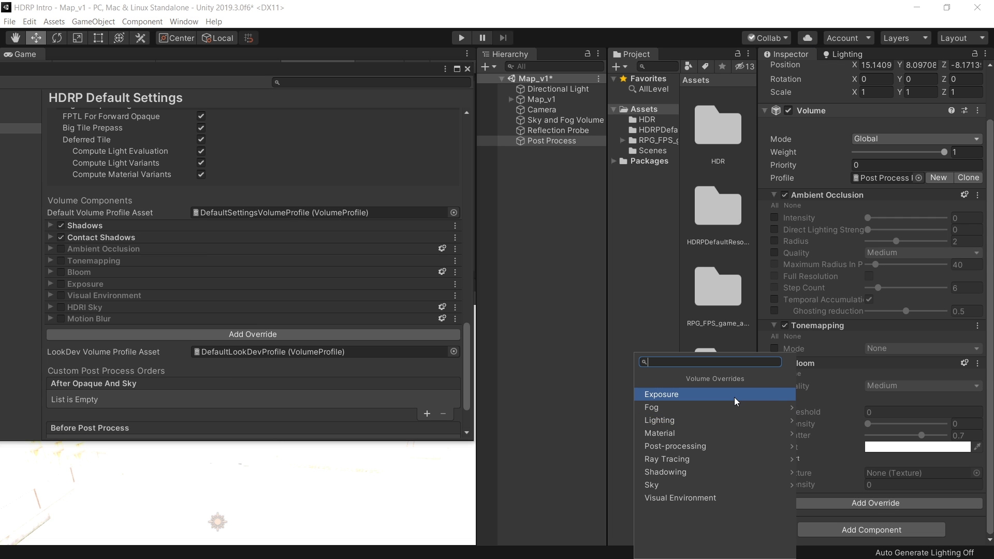
{"action": "left_click", "coordinate": [735, 397]}
{"action": "scroll", "coordinate": [775, 461], "scroll_direction": "down", "scroll_amount": 2}
{"action": "left_click", "coordinate": [775, 461]}
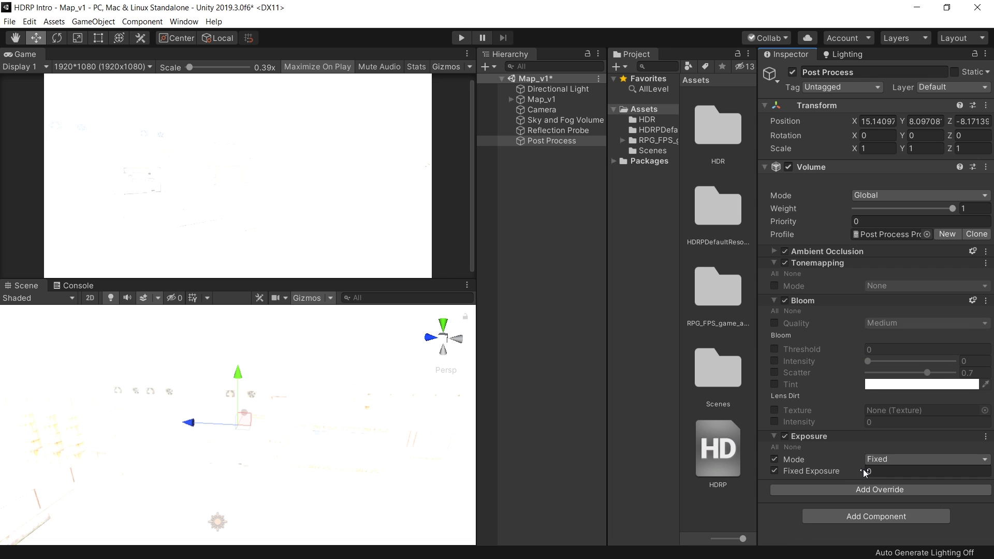
Step: Try automatic exposure, then return to Fixed exposure and raise it to 8 to darken the scene
{"action": "left_click", "coordinate": [881, 460]}
{"action": "left_click", "coordinate": [897, 484]}
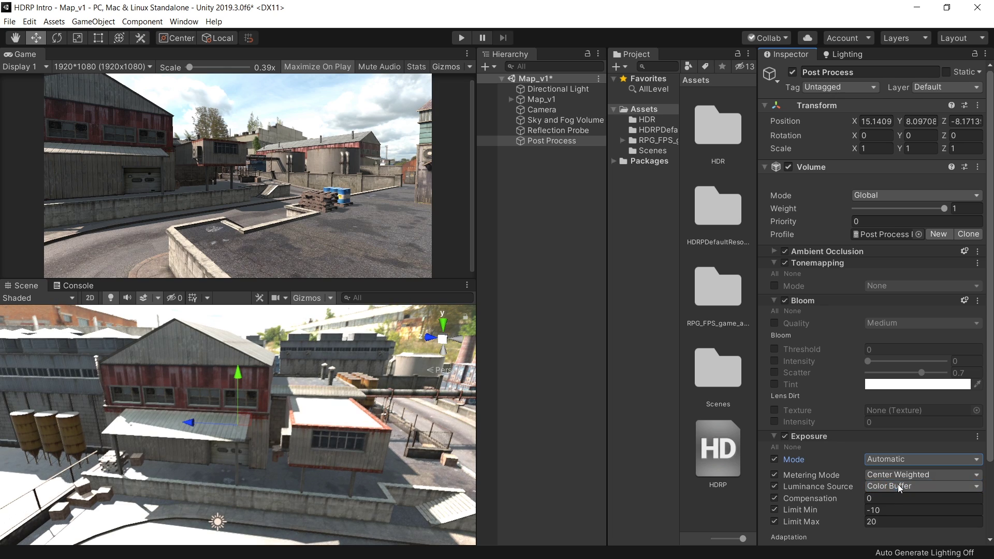
{"action": "left_click", "coordinate": [889, 461]}
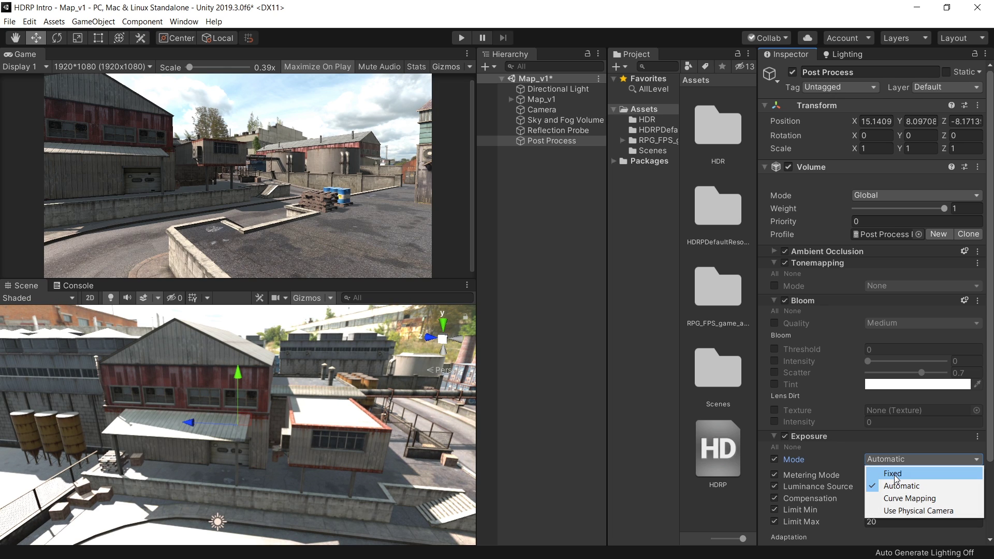
{"action": "left_click", "coordinate": [893, 472]}
{"action": "left_click_drag", "start_coordinate": [839, 471], "coordinate": [813, 469]}
Step: Enable the Bloom intensity and scatter overrides, with intensity around 0.168 and scatter 0.494
{"action": "left_click", "coordinate": [774, 361]}
{"action": "left_click_drag", "start_coordinate": [868, 361], "coordinate": [910, 373]}
{"action": "left_click", "coordinate": [774, 373]}
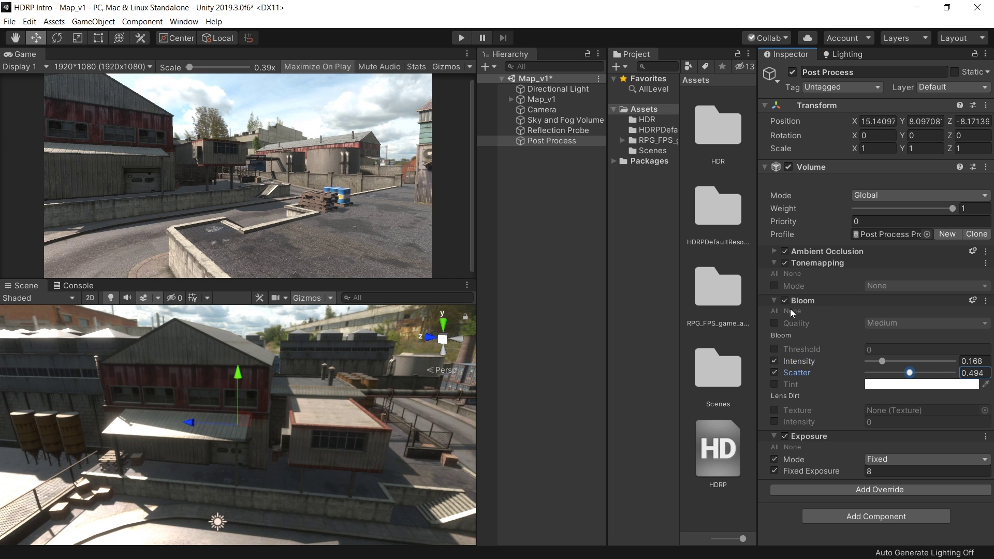
Step: Enable the Tonemapping mode override and set it to ACES
{"action": "left_click", "coordinate": [774, 286]}
{"action": "left_click", "coordinate": [887, 284]}
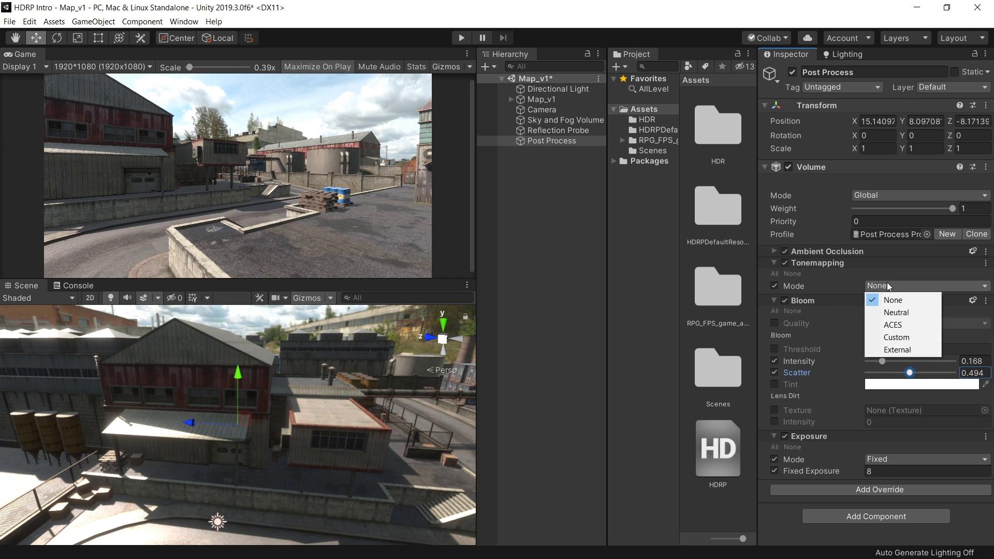
{"action": "left_click", "coordinate": [895, 325]}
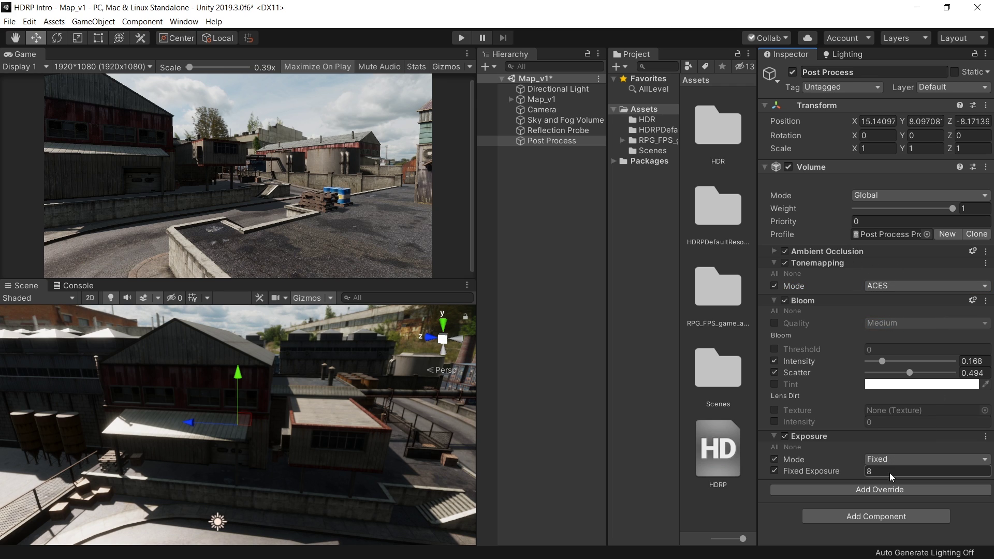
Step: Adjust Ambient Occlusion intensity and direct lighting strength, then toggle AO off and on to compare
{"action": "type", "text": "7"}
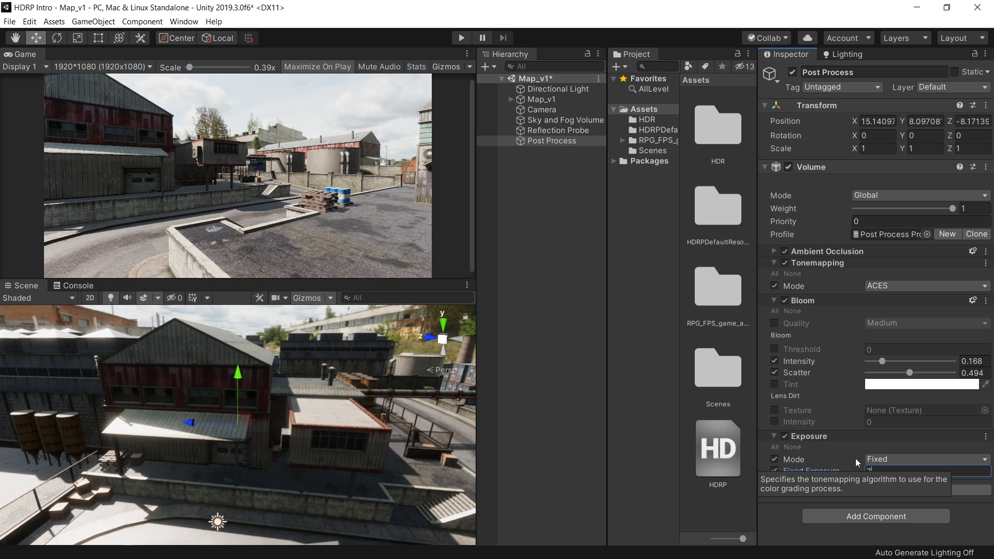
{"action": "left_click", "coordinate": [859, 252]}
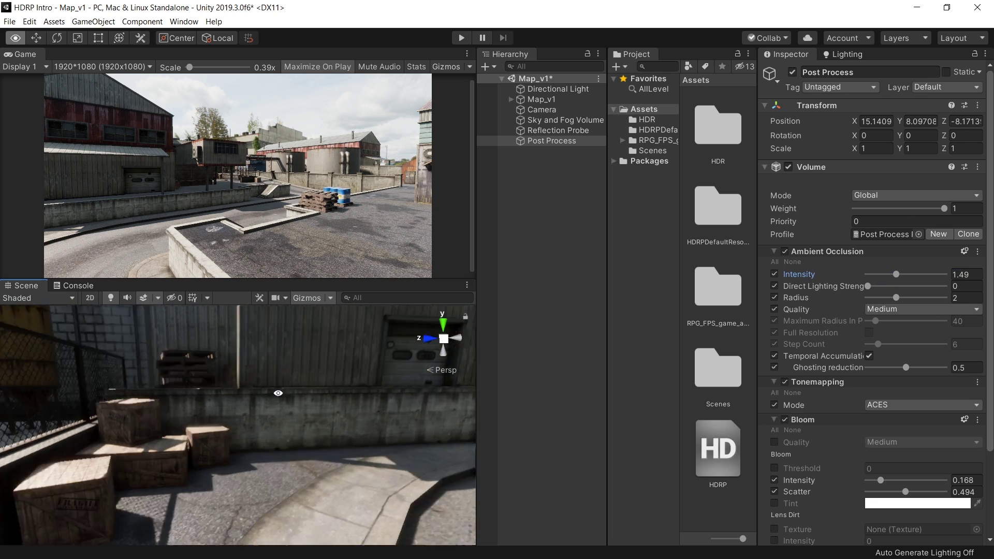
{"action": "left_click_drag", "start_coordinate": [868, 274], "coordinate": [897, 274]}
{"action": "left_click", "coordinate": [947, 284]}
{"action": "key", "text": "ctrl+z"}
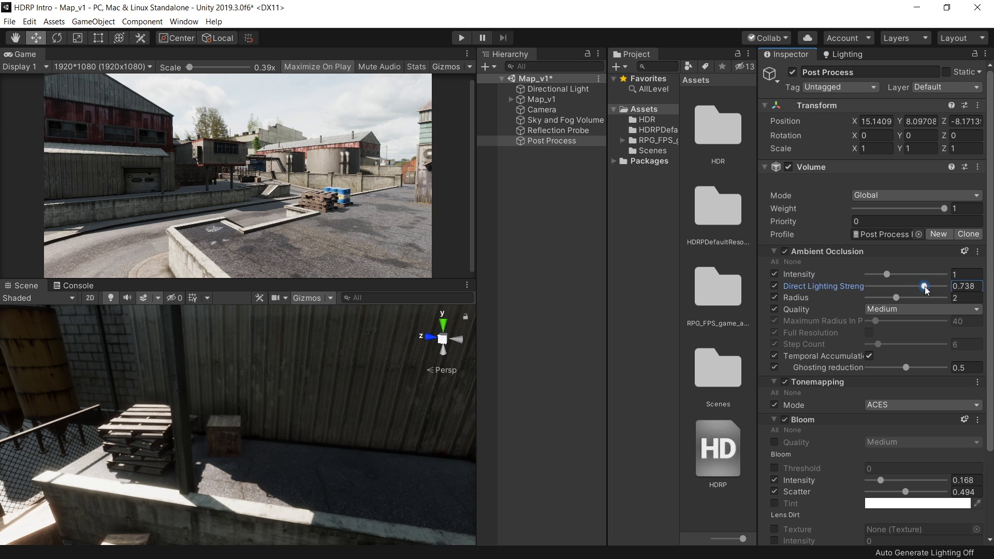
{"action": "left_click", "coordinate": [785, 251]}
{"action": "left_click", "coordinate": [785, 251]}
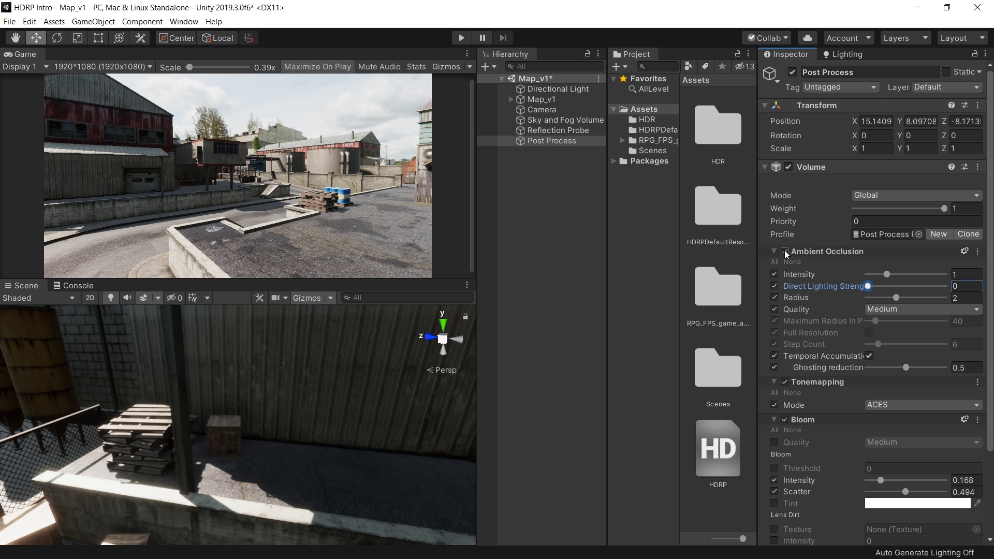
Step: After one more AO comparison, enable Fog with a Fog Attenuation Distance of 5000
{"action": "left_click", "coordinate": [785, 251]}
{"action": "left_click", "coordinate": [784, 251]}
{"action": "left_click", "coordinate": [784, 251]}
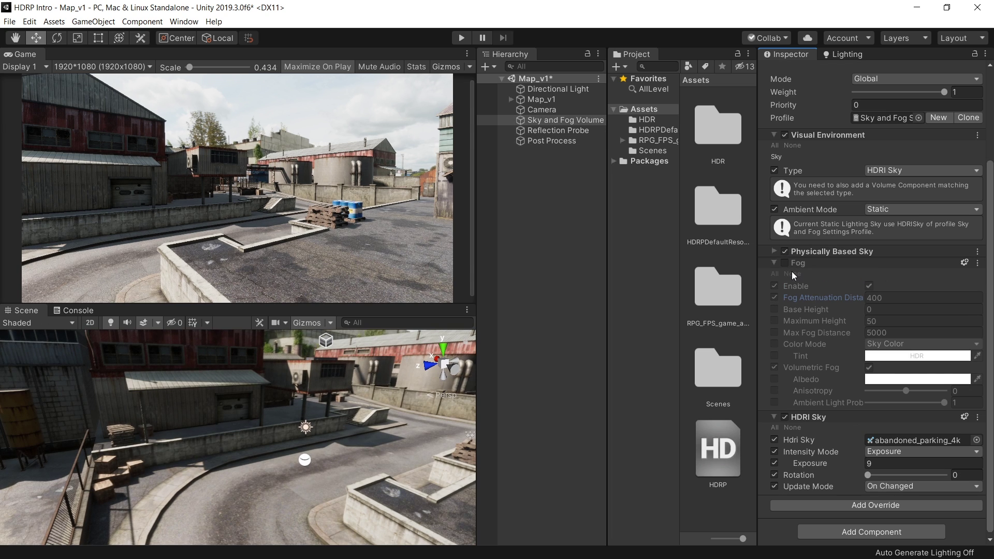
{"action": "left_click", "coordinate": [785, 264]}
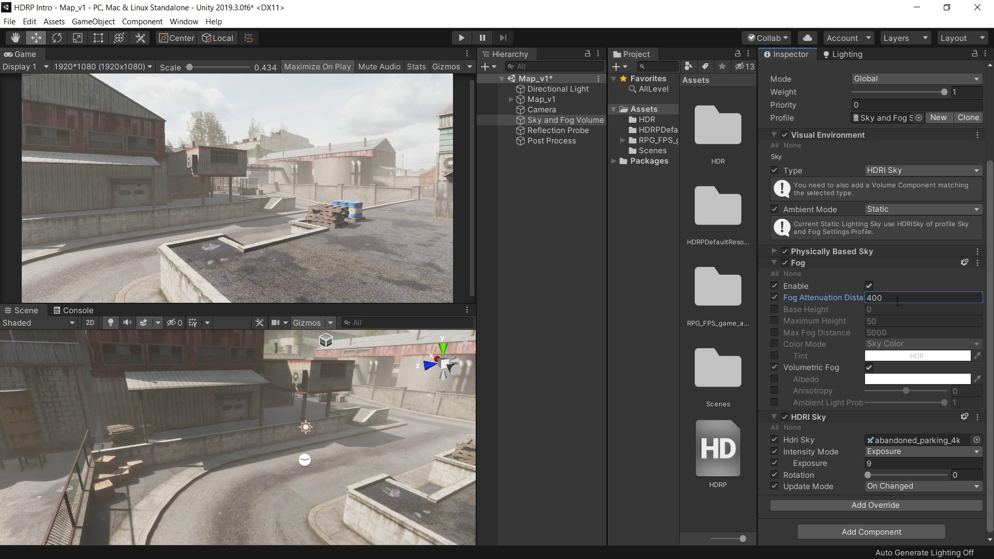
{"action": "type", "text": "5000"}
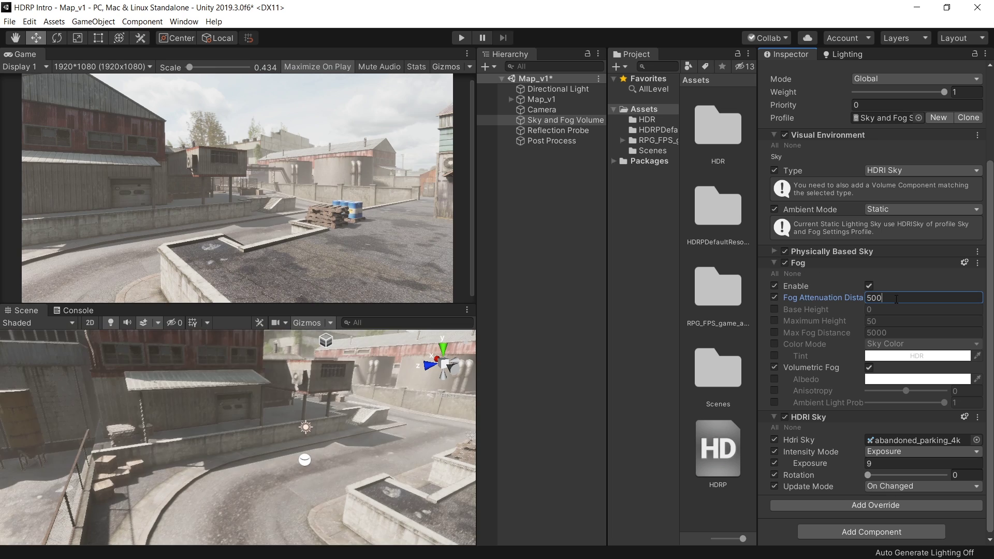
Step: Toggle the Fog override off and on repeatedly to compare the scene
{"action": "left_click", "coordinate": [785, 260]}
{"action": "left_click", "coordinate": [785, 260]}
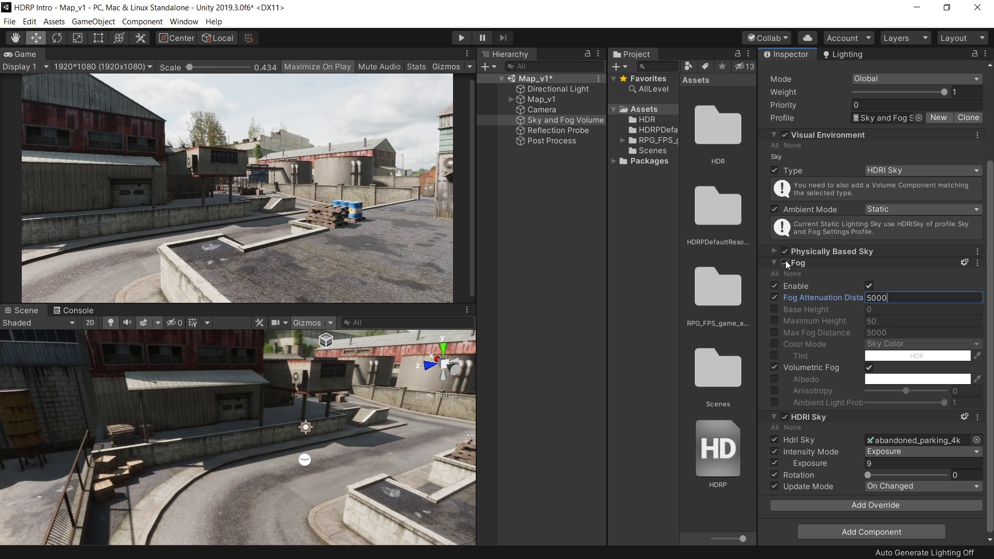
{"action": "left_click", "coordinate": [785, 260]}
{"action": "left_click", "coordinate": [785, 260]}
{"action": "left_click", "coordinate": [785, 260]}
{"action": "left_click", "coordinate": [785, 260]}
{"action": "left_click", "coordinate": [785, 260]}
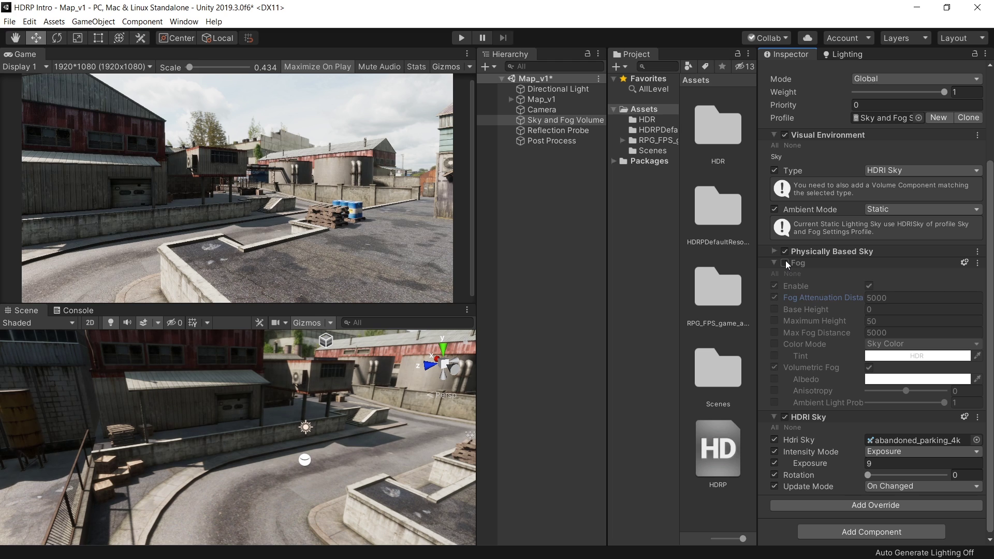
{"action": "left_click", "coordinate": [785, 260]}
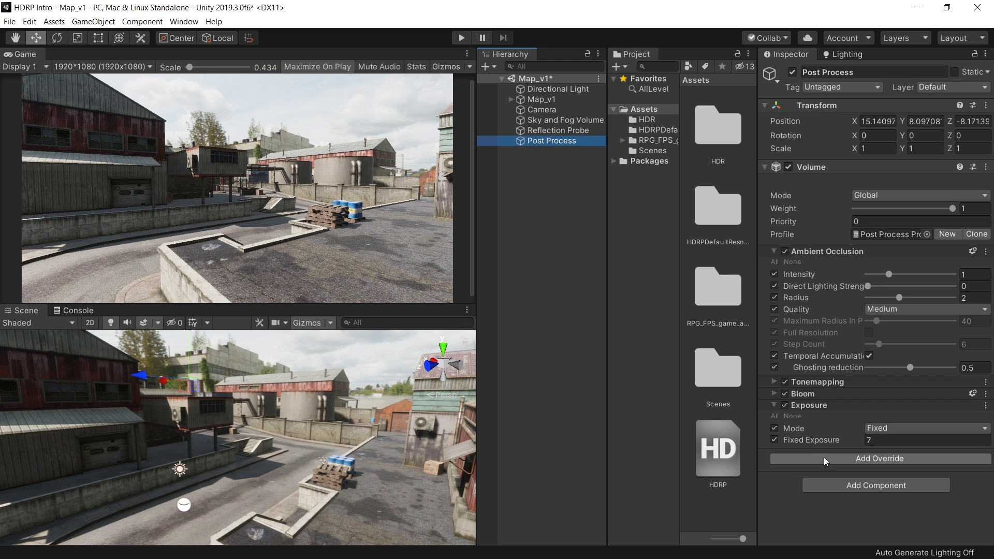
Step: Add a Post-processing Shadows, Midtones, Highlights override to the Post Process profile
{"action": "left_click", "coordinate": [825, 457]}
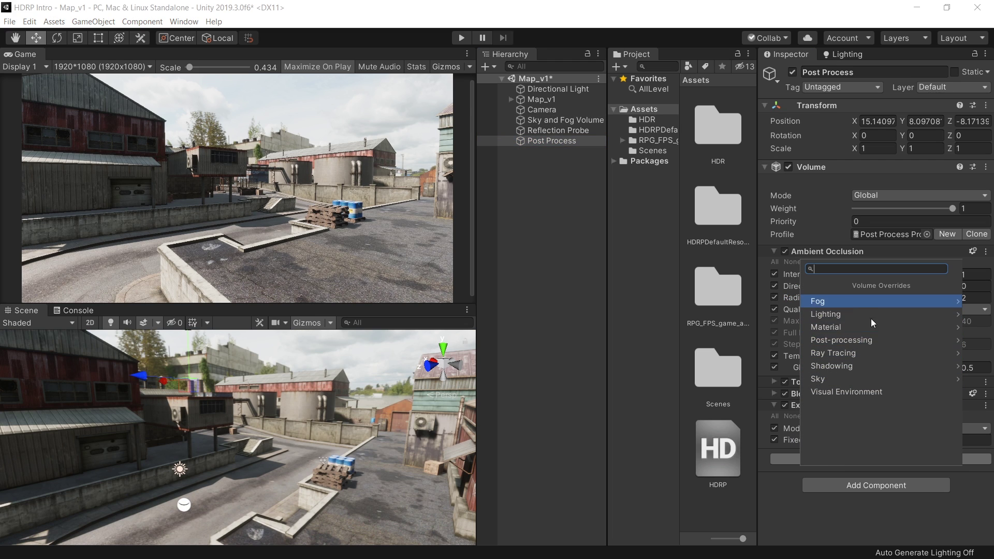
{"action": "left_click", "coordinate": [856, 340]}
{"action": "scroll", "coordinate": [867, 424], "scroll_direction": "down", "scroll_amount": 1}
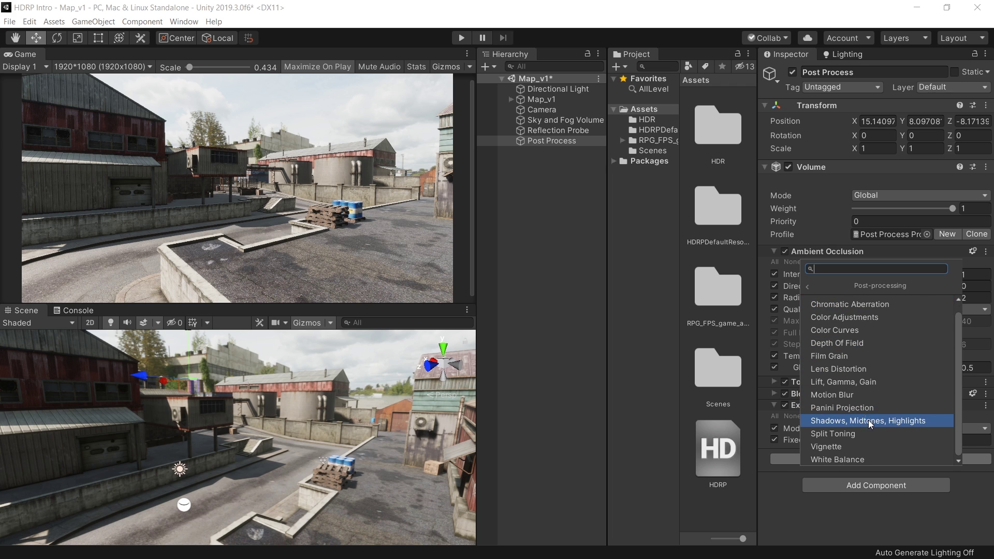
{"action": "left_click", "coordinate": [868, 421]}
Step: Enable all its settings, brightening shadows, lifting midtones slightly and dimming highlights slightly
{"action": "left_click", "coordinate": [775, 243]}
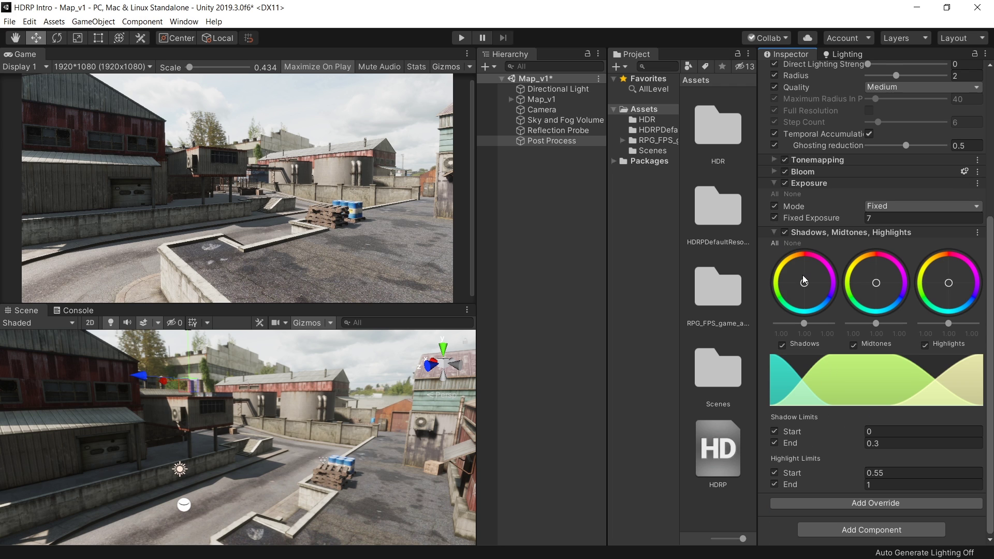
{"action": "left_click_drag", "start_coordinate": [806, 288], "coordinate": [815, 254]}
{"action": "left_click_drag", "start_coordinate": [875, 323], "coordinate": [878, 323]}
{"action": "left_click_drag", "start_coordinate": [948, 323], "coordinate": [948, 324]}
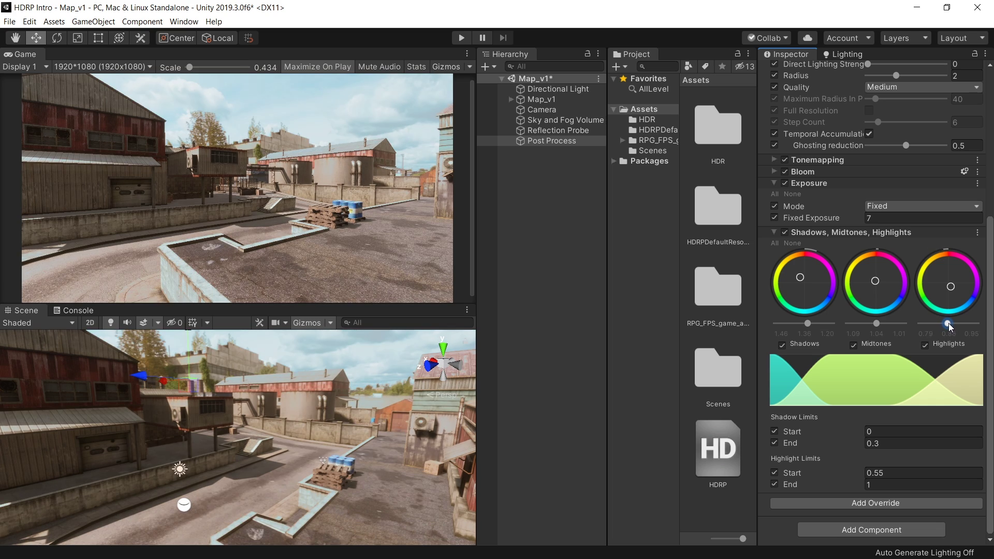
Step: Toggle the tone grading off and on to compare, then inspect it in the maximized Game view
{"action": "left_click", "coordinate": [785, 232]}
{"action": "left_click", "coordinate": [785, 232]}
{"action": "left_click", "coordinate": [785, 233]}
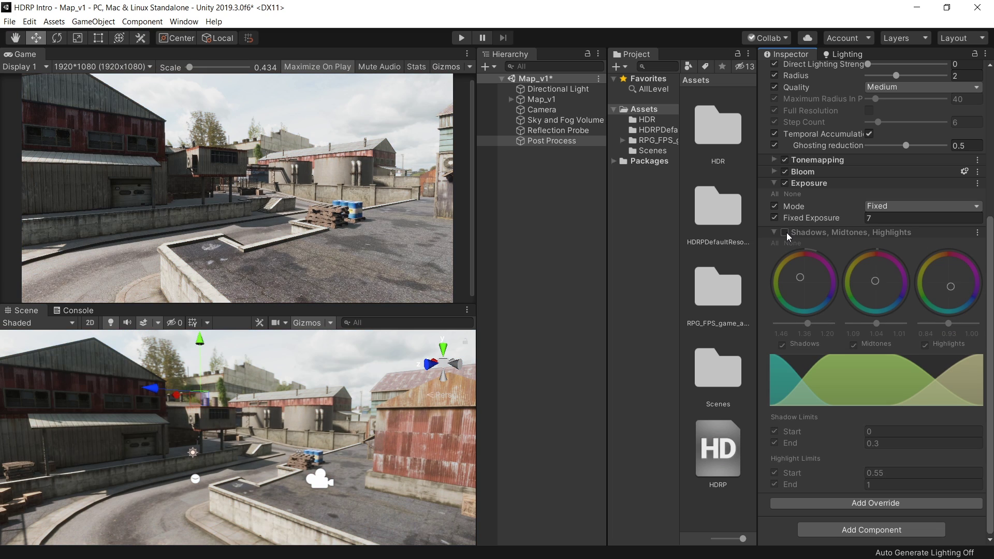
{"action": "left_click", "coordinate": [785, 233]}
{"action": "left_click", "coordinate": [786, 233]}
{"action": "left_click", "coordinate": [786, 233]}
{"action": "left_click", "coordinate": [786, 232]}
{"action": "left_click", "coordinate": [786, 232]}
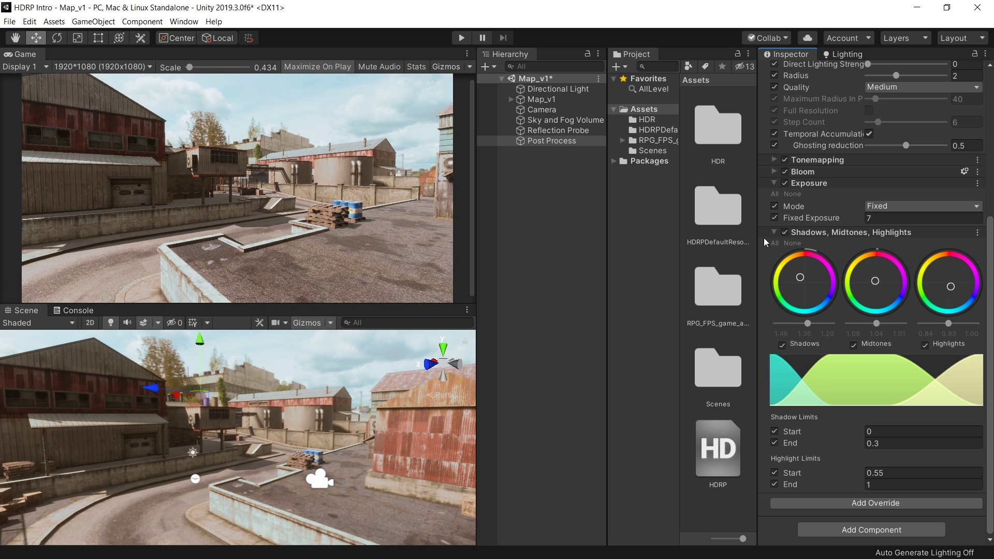
{"action": "key", "text": "shift+space"}
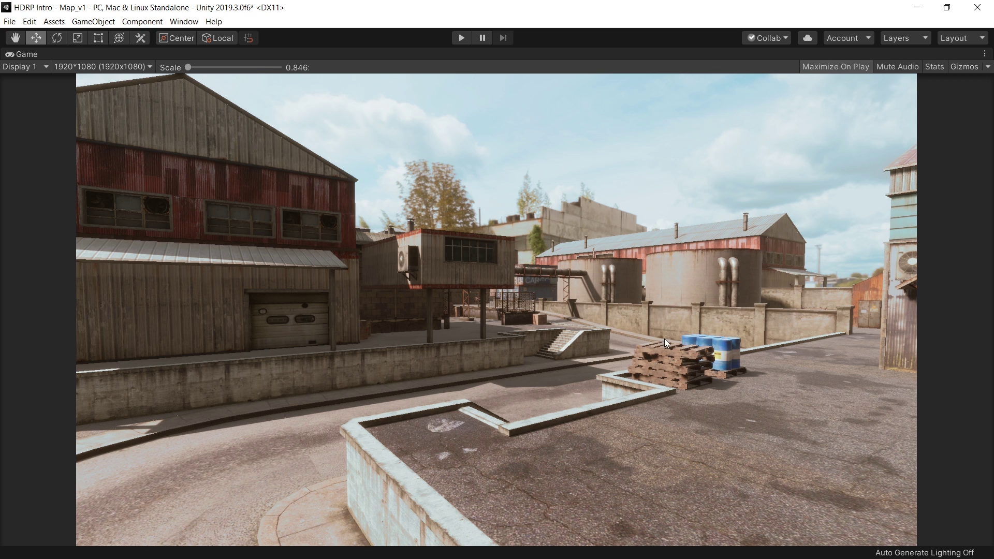
{"action": "key", "text": "shift+space"}
Step: Set the scene Camera's anti-aliasing to Temporal Anti-aliasing (TAA) and check edges in a maximized view
{"action": "left_click", "coordinate": [549, 110]}
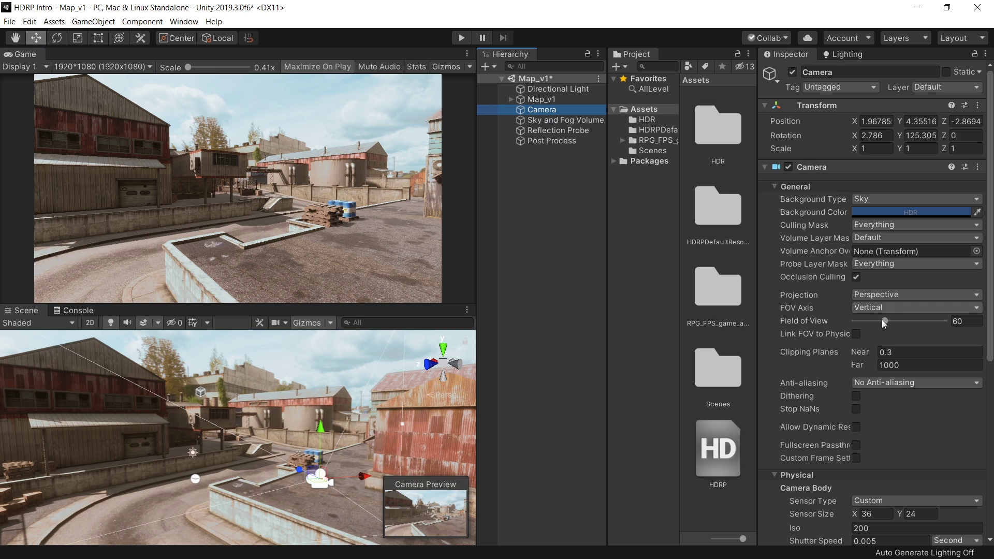
{"action": "left_click", "coordinate": [886, 382]}
{"action": "left_click", "coordinate": [867, 419]}
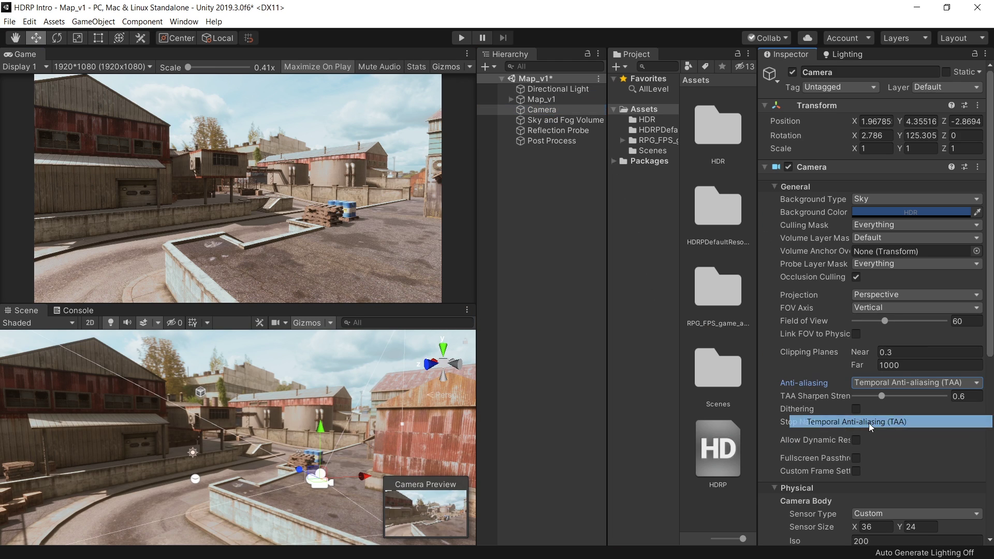
{"action": "scroll", "coordinate": [385, 225], "scroll_direction": "up", "scroll_amount": 3}
{"action": "key", "text": "shift+space"}
{"action": "key", "text": "shift+space"}
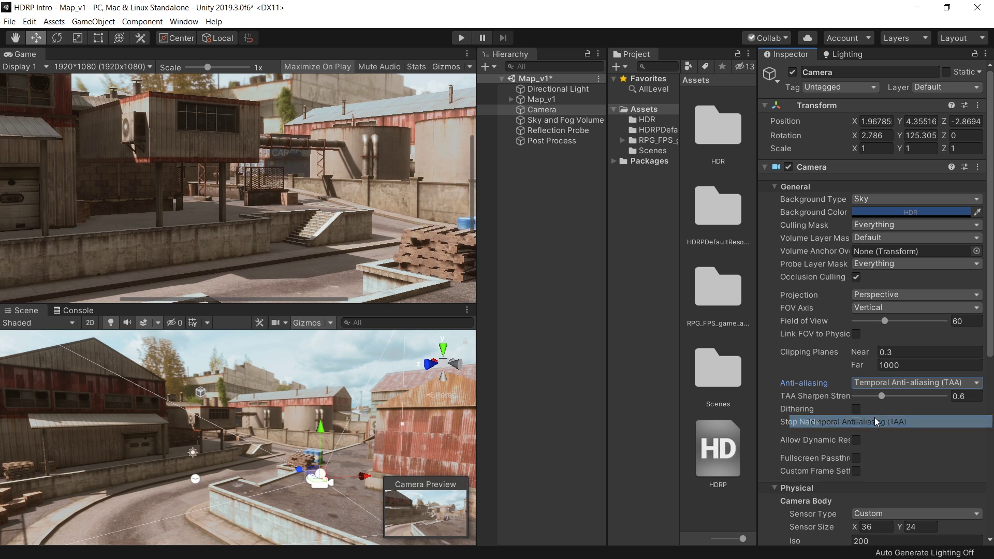
Step: Compare against No Anti-aliasing, switch back to TAA, and deselect the camera
{"action": "left_click", "coordinate": [878, 387]}
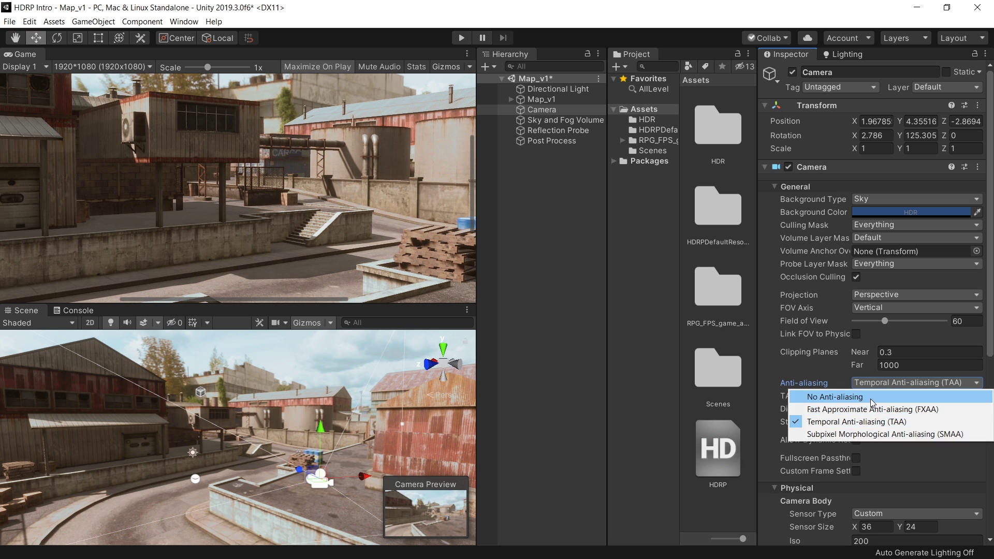
{"action": "left_click", "coordinate": [872, 394]}
{"action": "left_click", "coordinate": [875, 382]}
{"action": "left_click", "coordinate": [879, 417]}
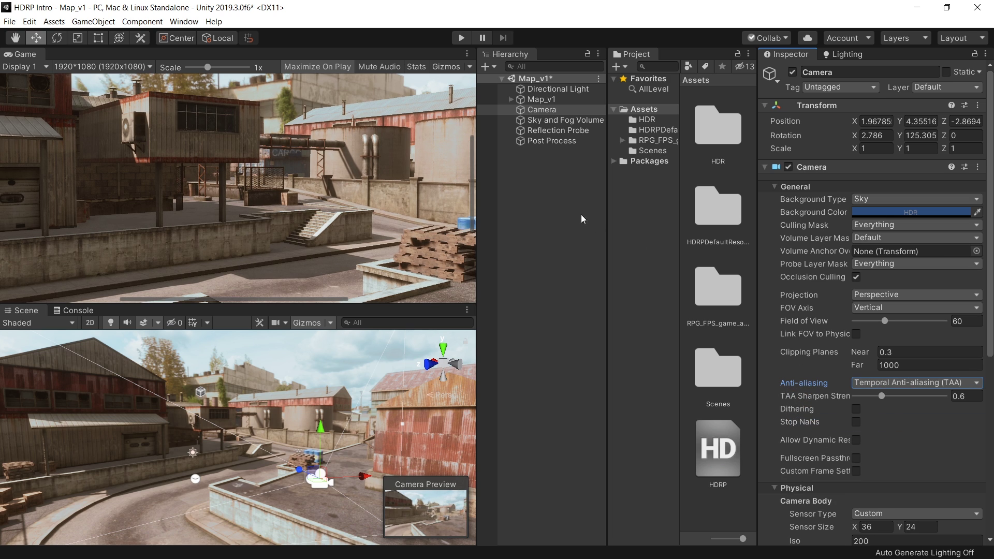
{"action": "left_click", "coordinate": [564, 207]}
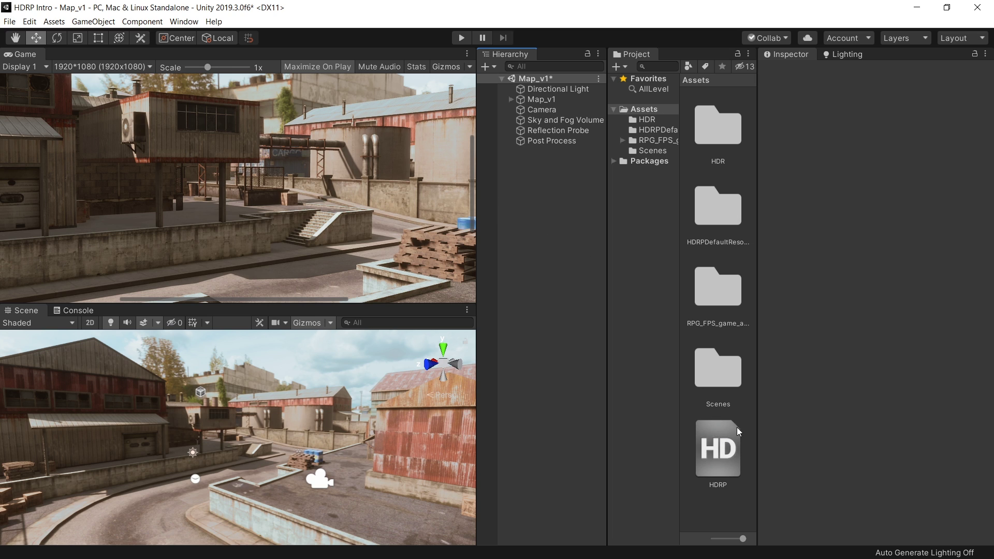
Step: Select the HDRP pipeline asset and scroll its Inspector through Rendering, Lighting and Shadows settings
{"action": "left_click", "coordinate": [717, 443]}
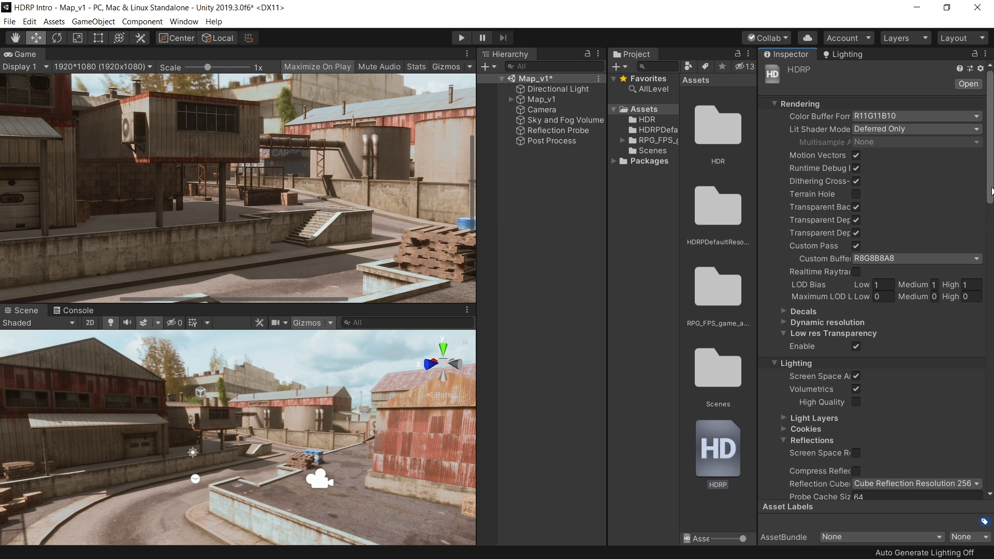
{"action": "scroll", "coordinate": [986, 200], "scroll_direction": "down", "scroll_amount": 15}
{"action": "scroll", "coordinate": [875, 279], "scroll_direction": "down", "scroll_amount": 10}
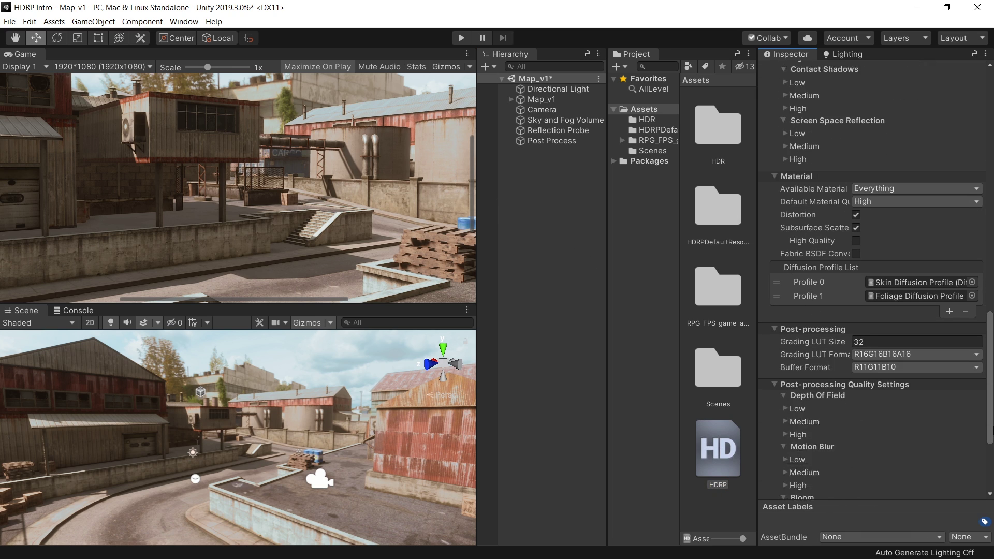
{"action": "scroll", "coordinate": [858, 346], "scroll_direction": "up", "scroll_amount": 10}
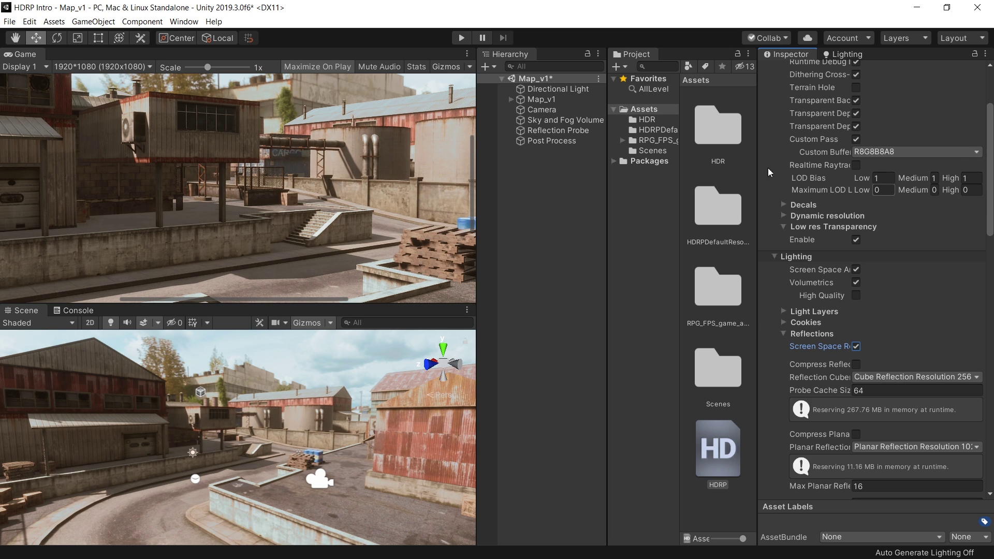
{"action": "left_click_drag", "start_coordinate": [991, 219], "coordinate": [991, 188]}
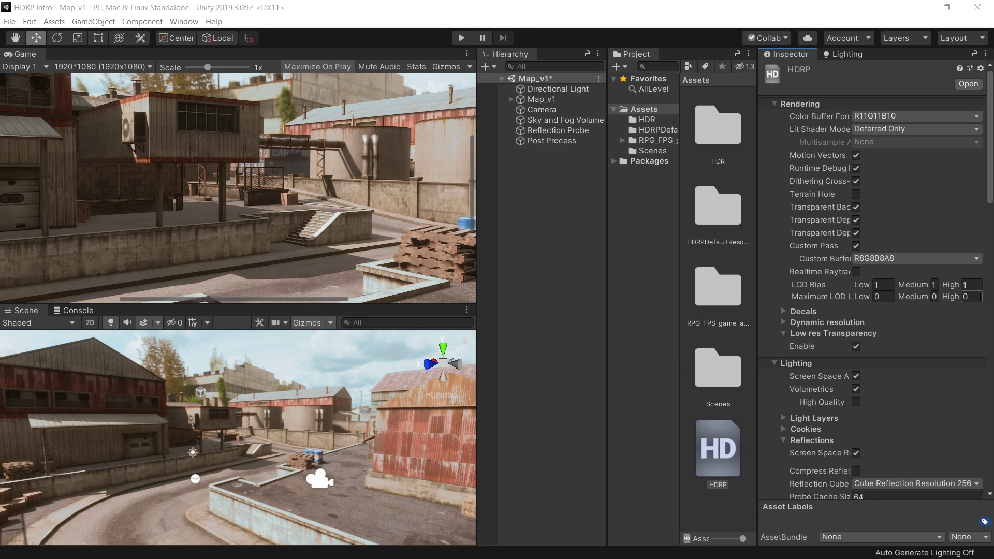
{"action": "left_click_drag", "start_coordinate": [991, 165], "coordinate": [992, 295]}
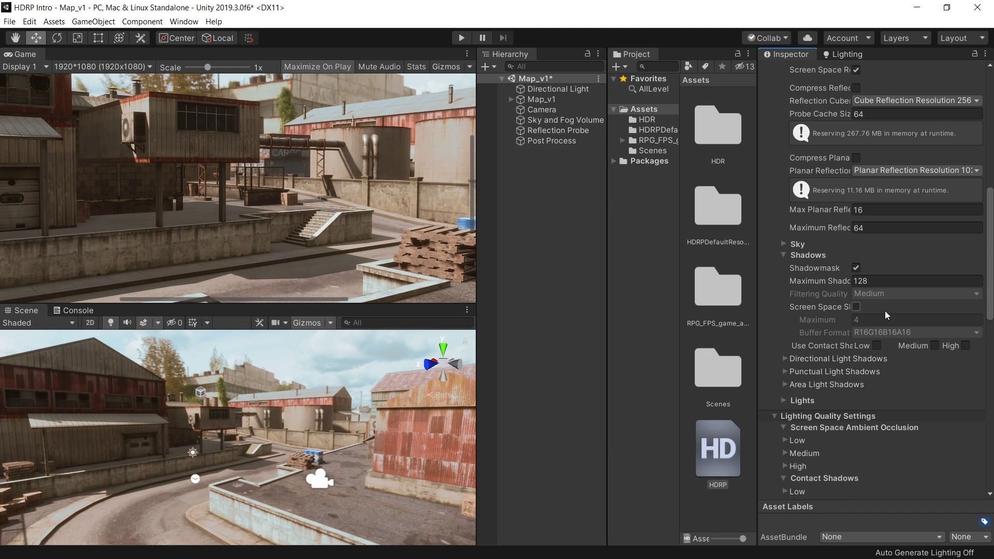